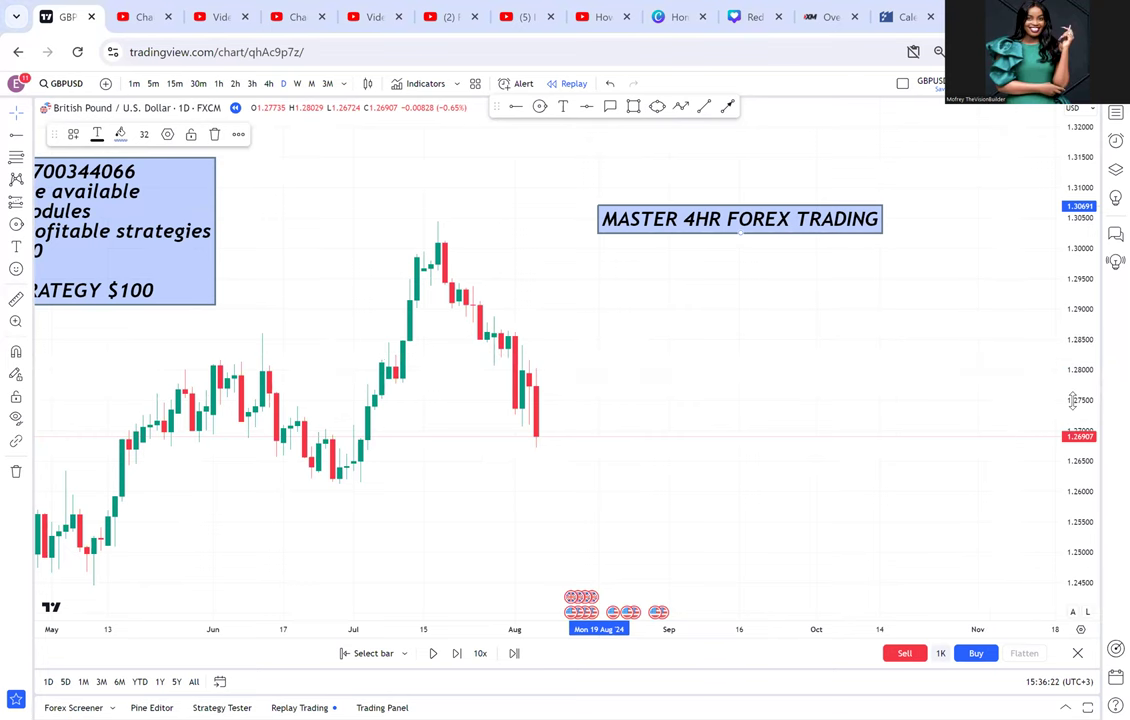
Move the "MASTER 4HR FOREX TRADING" text label above the July price peak
left_click_drag(1073, 427, 1073, 401)
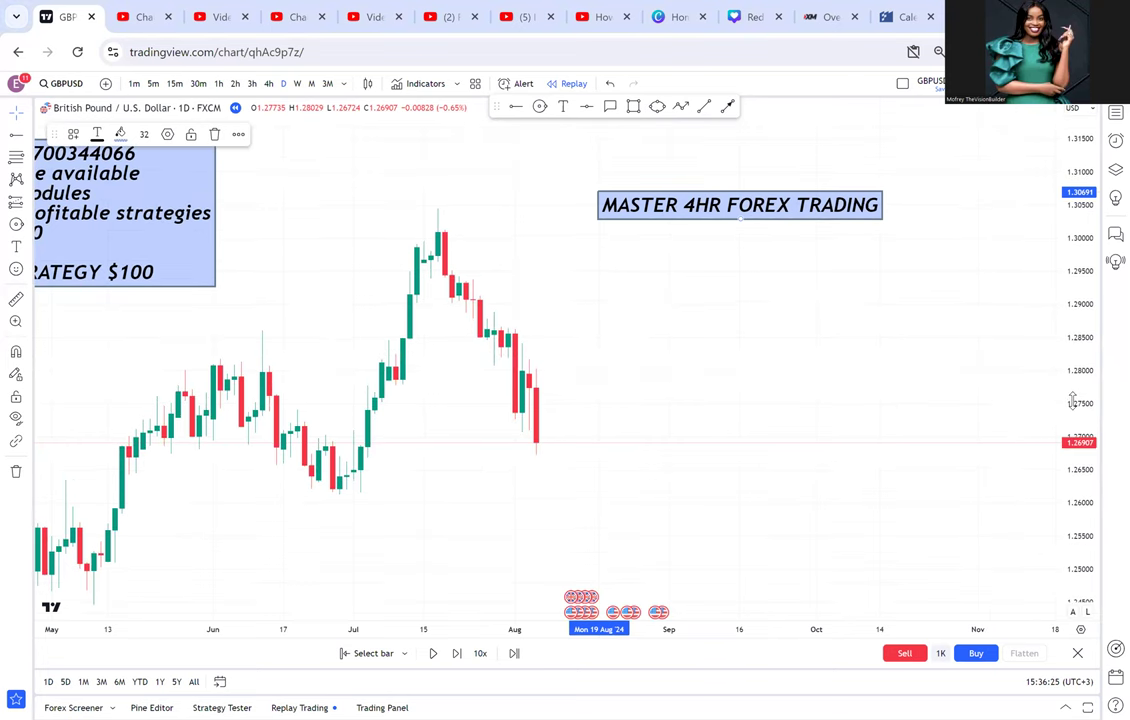
left_click_drag(686, 386, 760, 426)
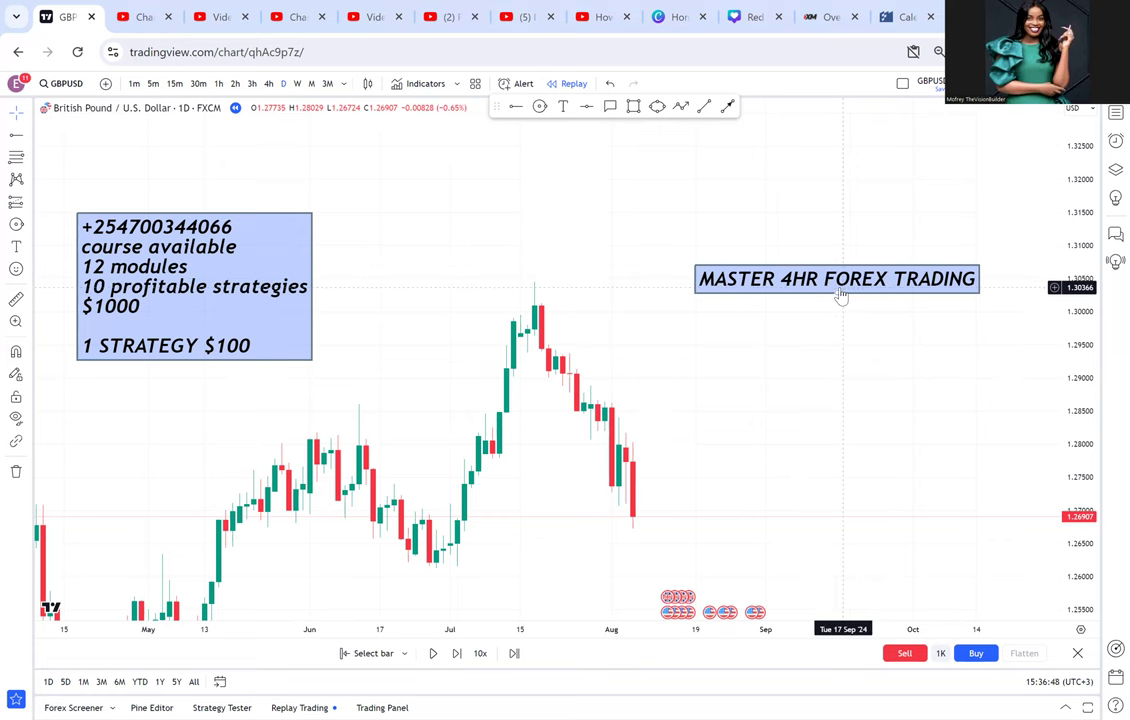
scroll(635, 279, "down", 2)
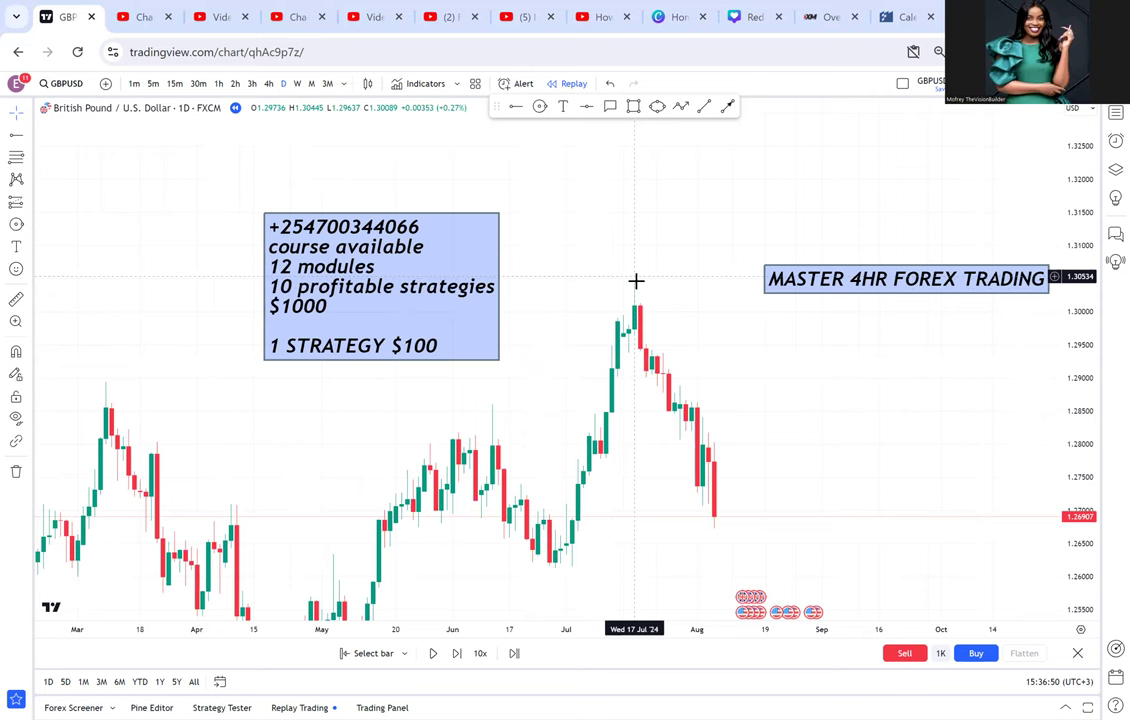
scroll(636, 281, "up", 2)
scroll(723, 373, "left", 3)
left_click_drag(804, 372, 750, 368)
left_click_drag(951, 276, 600, 200)
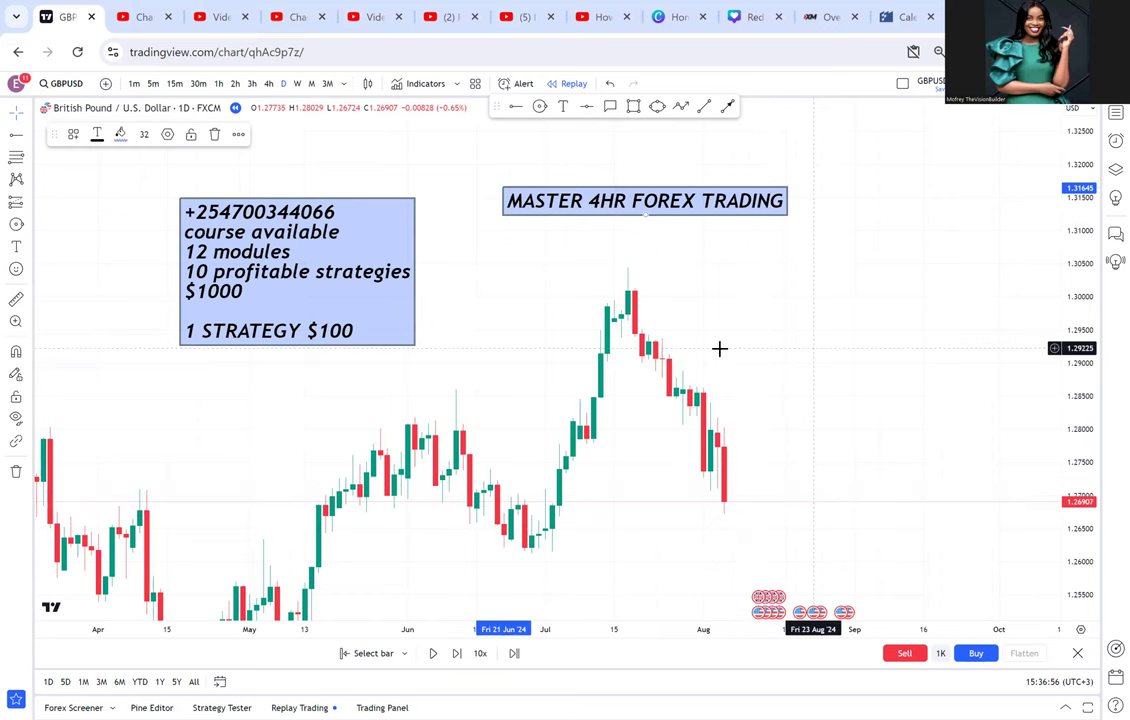
Move the course offer text box back over the February and March candles, clear of the recent price action
scroll(746, 345, "left", 5)
left_click_drag(1083, 331, 1066, 451)
left_click_drag(820, 484, 754, 383)
left_click_drag(406, 242, 161, 272)
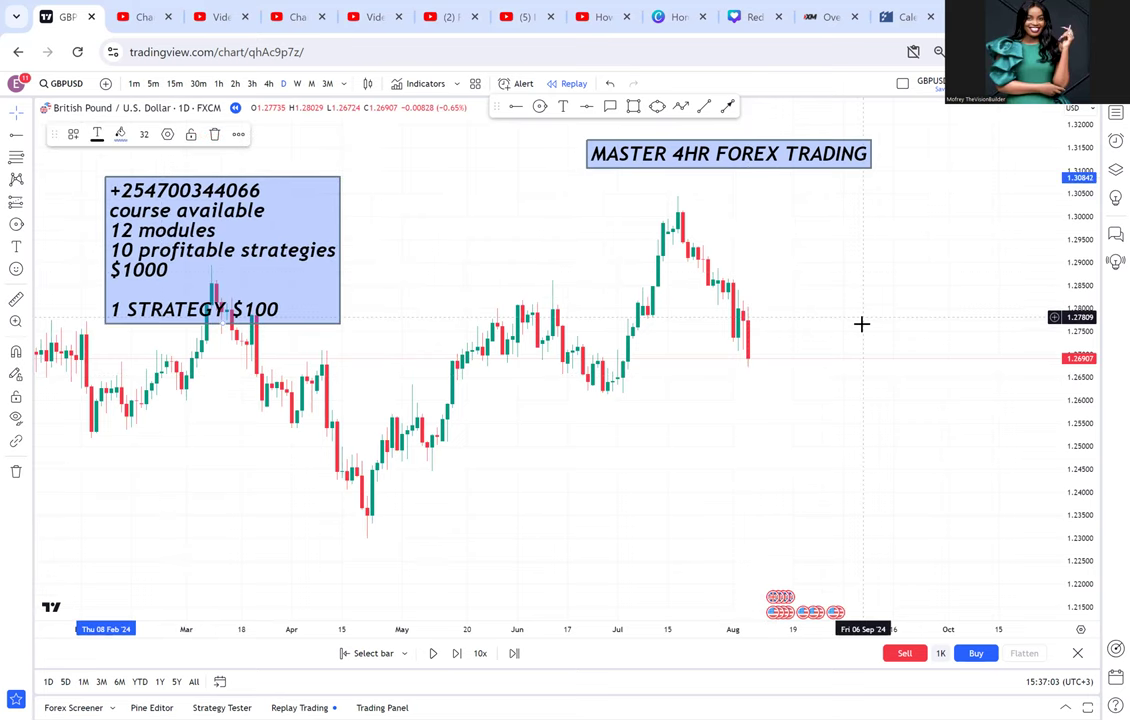
Draw a thin rectangle support zone at 1.26205–1.26285 from 10 May to 8 October 2024
left_click_drag(860, 348, 848, 387)
left_click(633, 106)
left_click(429, 436)
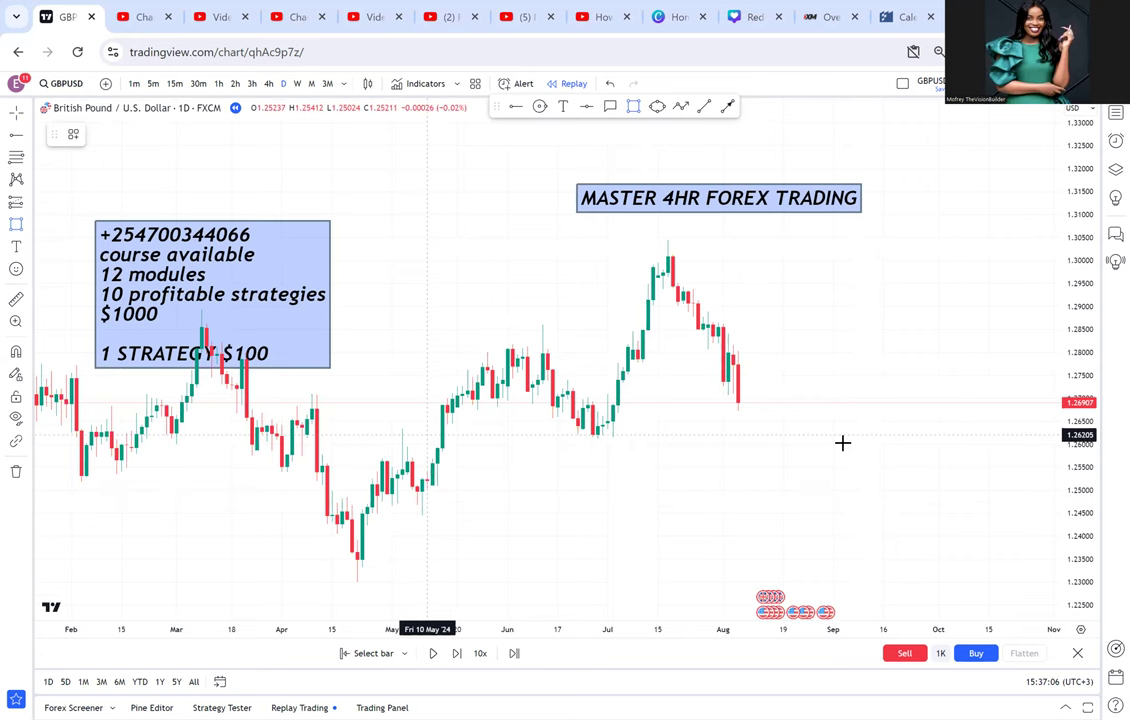
left_click(938, 438)
left_click(961, 431)
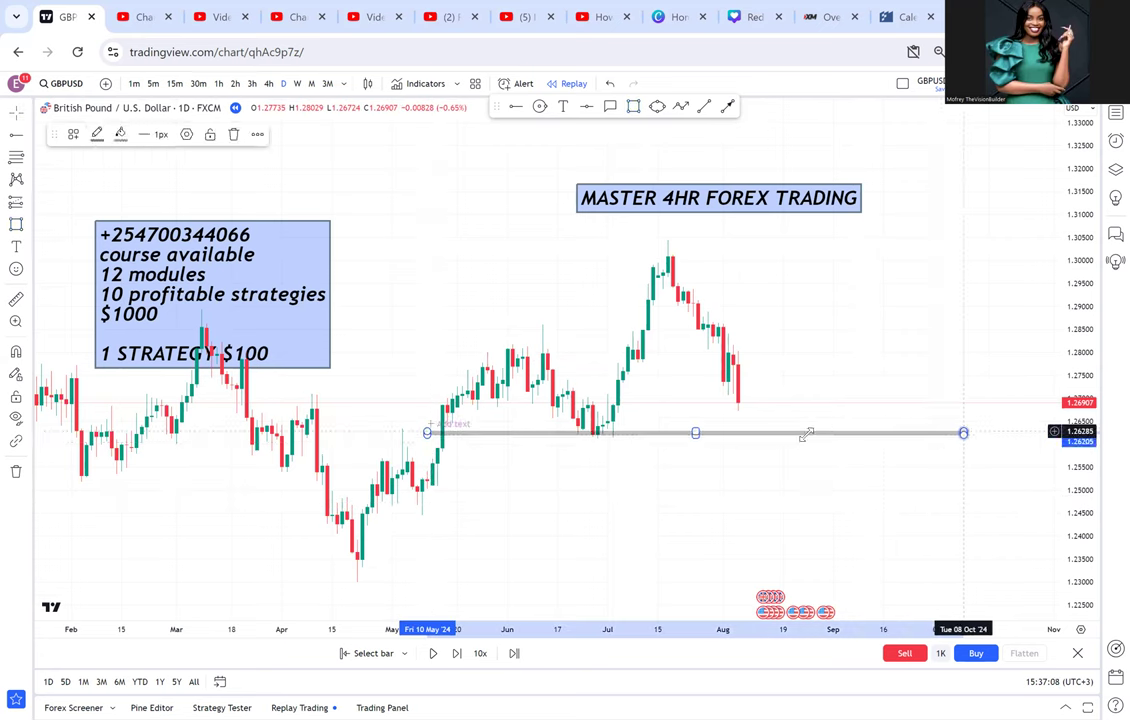
Draw a second rectangle zone at 1.28388–1.28550 from 8 May to 8 October 2024
left_click_drag(792, 347, 794, 358)
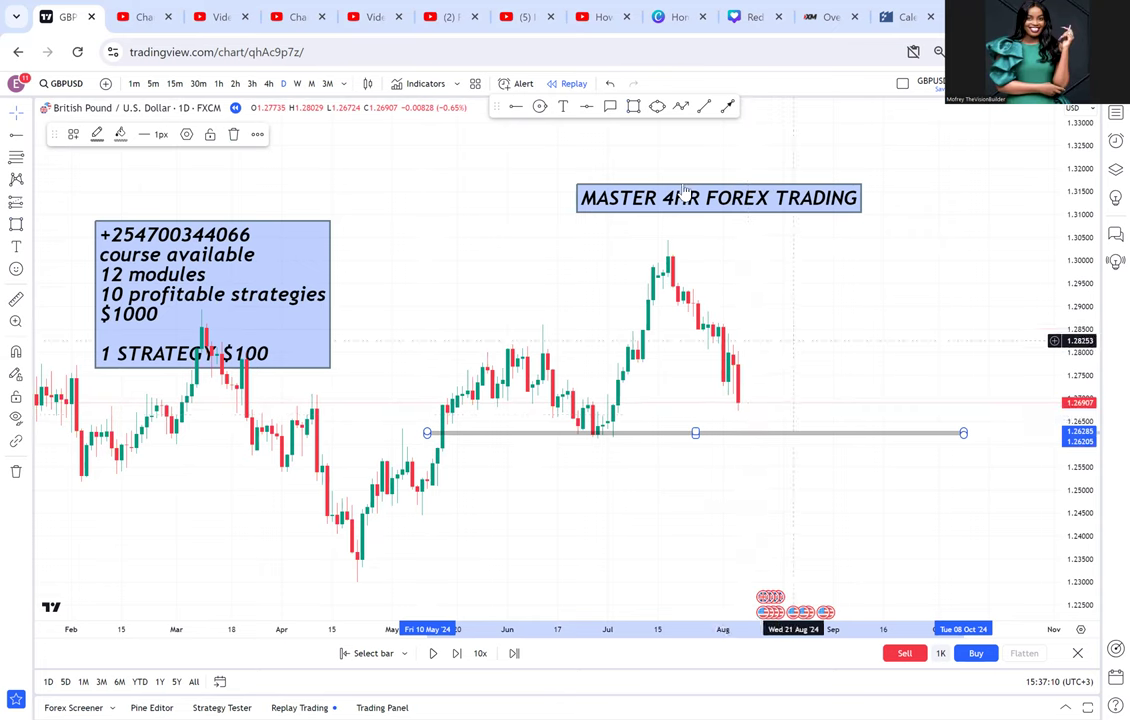
left_click(633, 106)
left_click(418, 341)
left_click(924, 341)
left_click(966, 347)
left_click(875, 373)
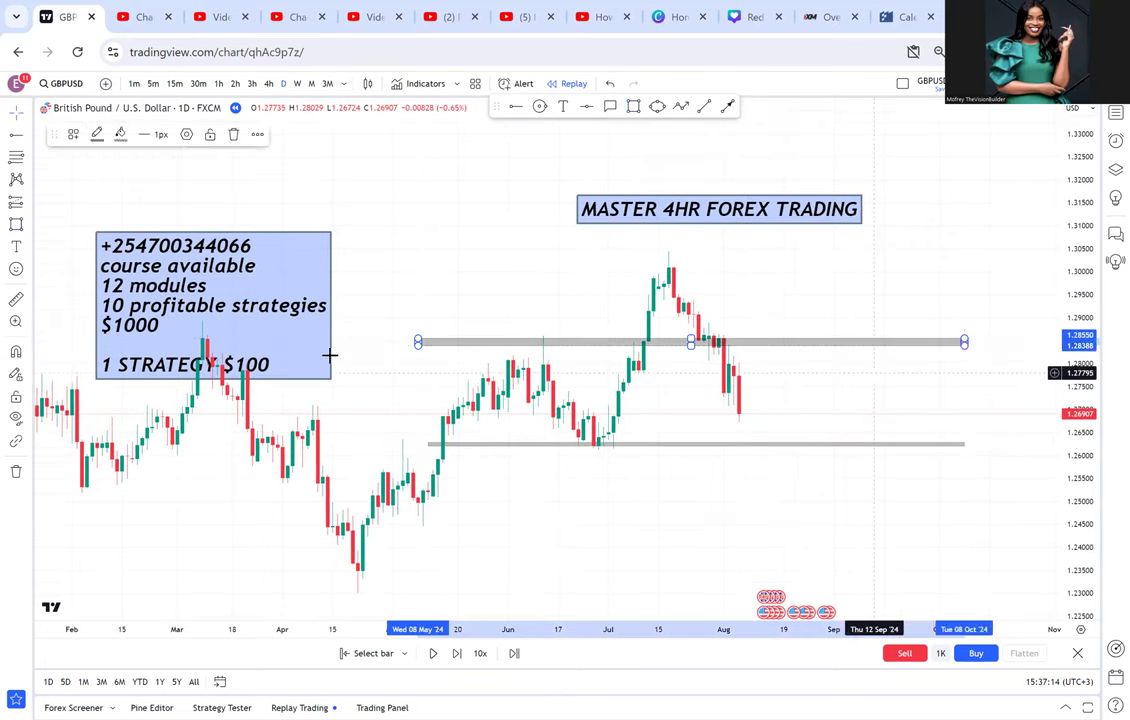
Draw a Head and Shoulders pattern with its base on the lower zone, both shoulders at the upper zone and the head at the July peak
left_click(31, 203)
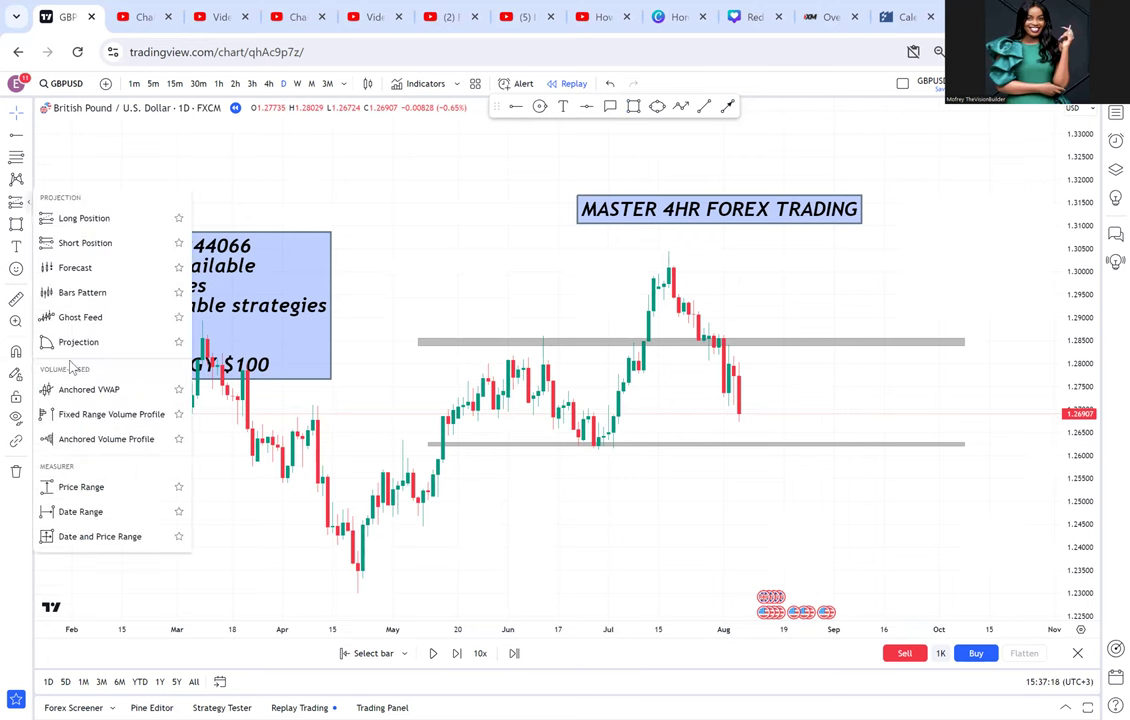
left_click(29, 232)
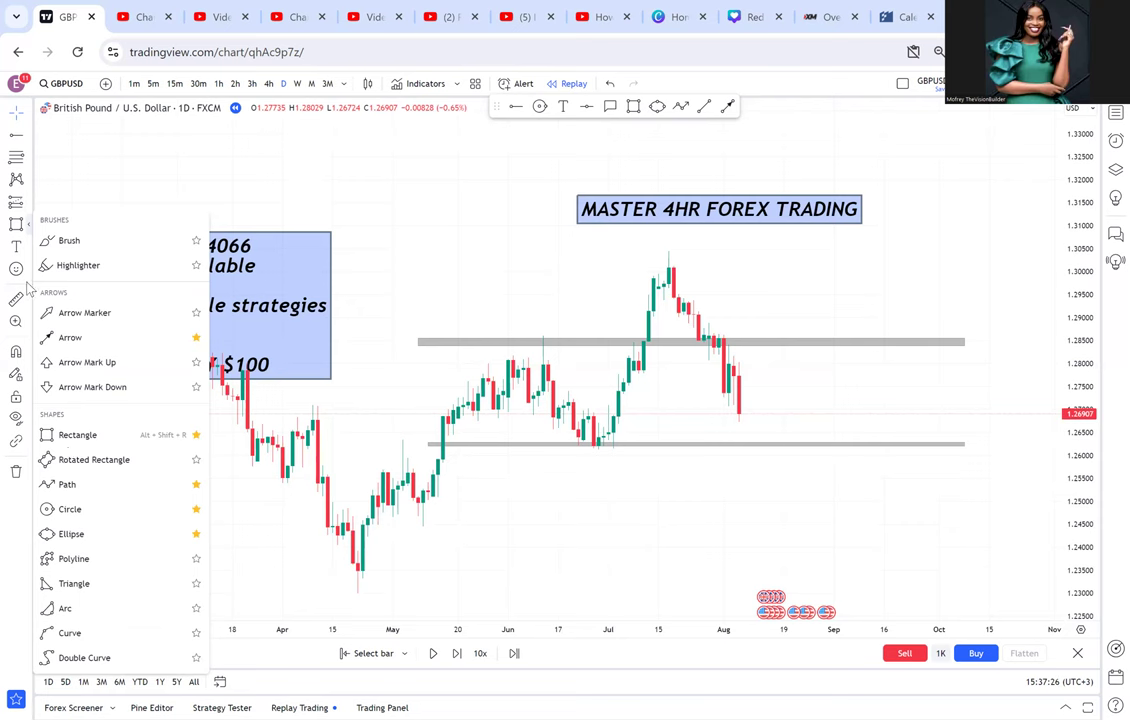
left_click(29, 189)
left_click(90, 251)
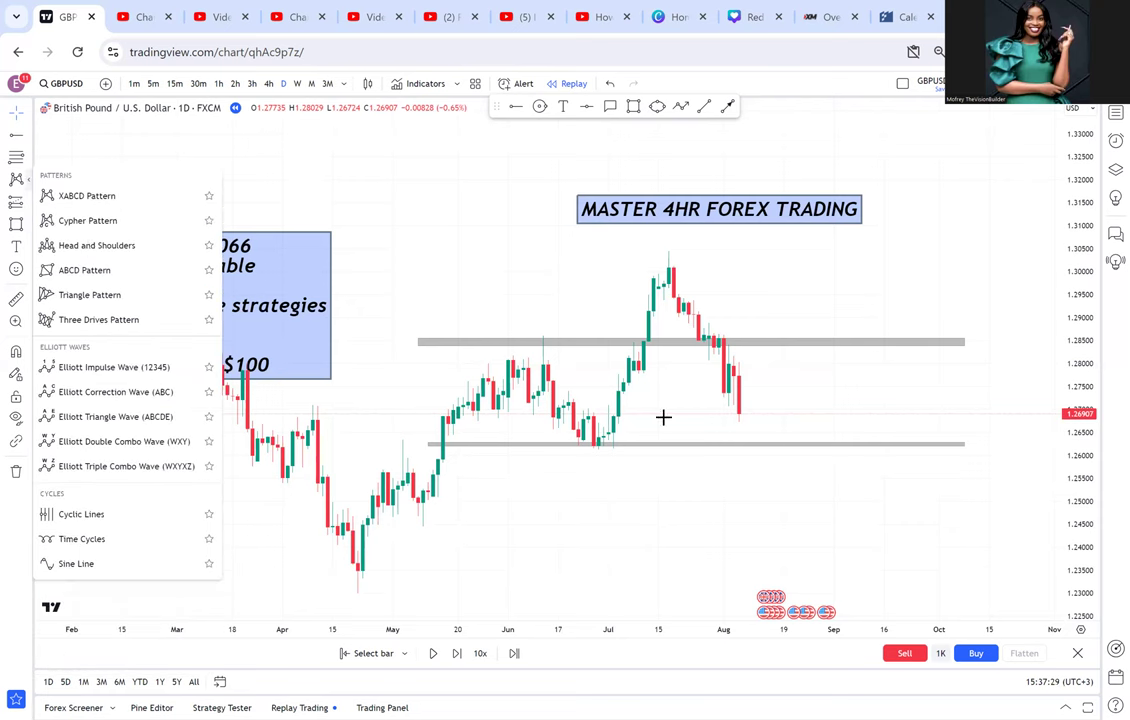
left_click(436, 445)
left_click(502, 343)
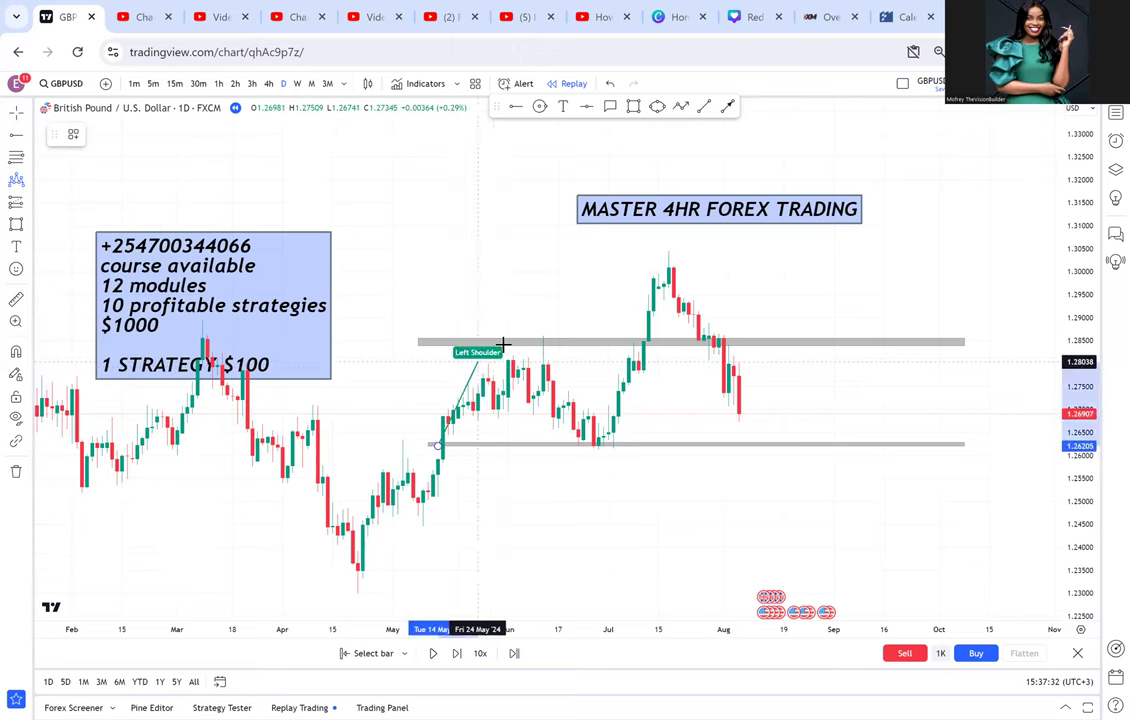
left_click(595, 443)
left_click(643, 343)
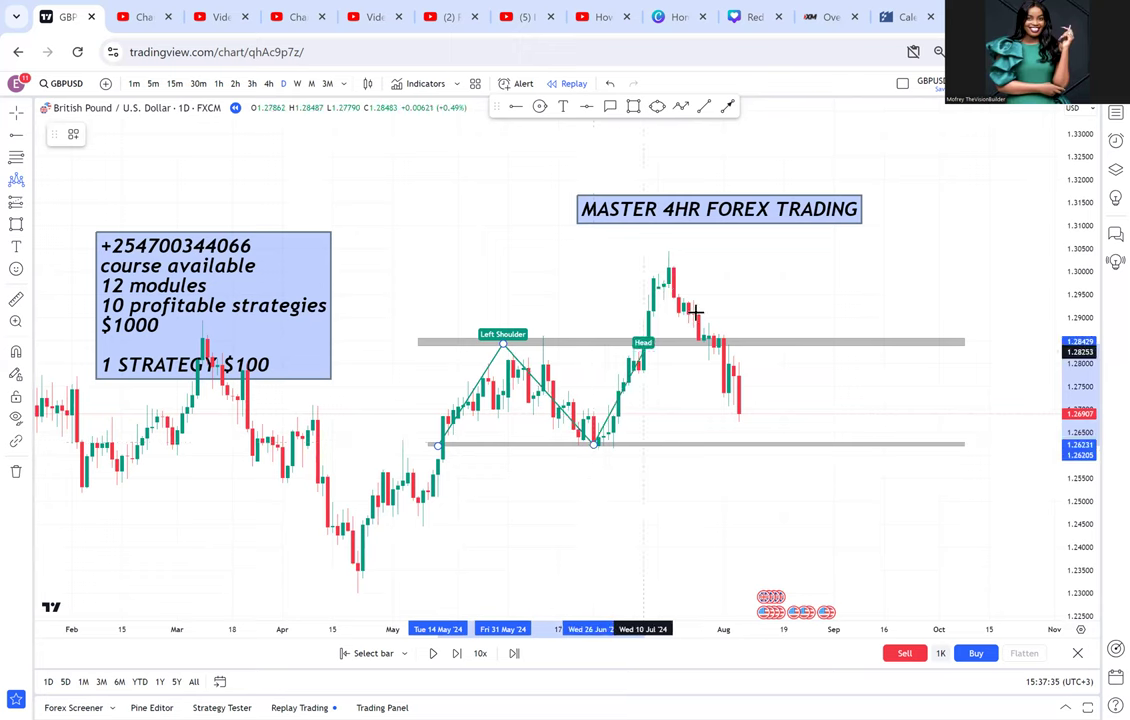
left_click(663, 258)
left_click(731, 440)
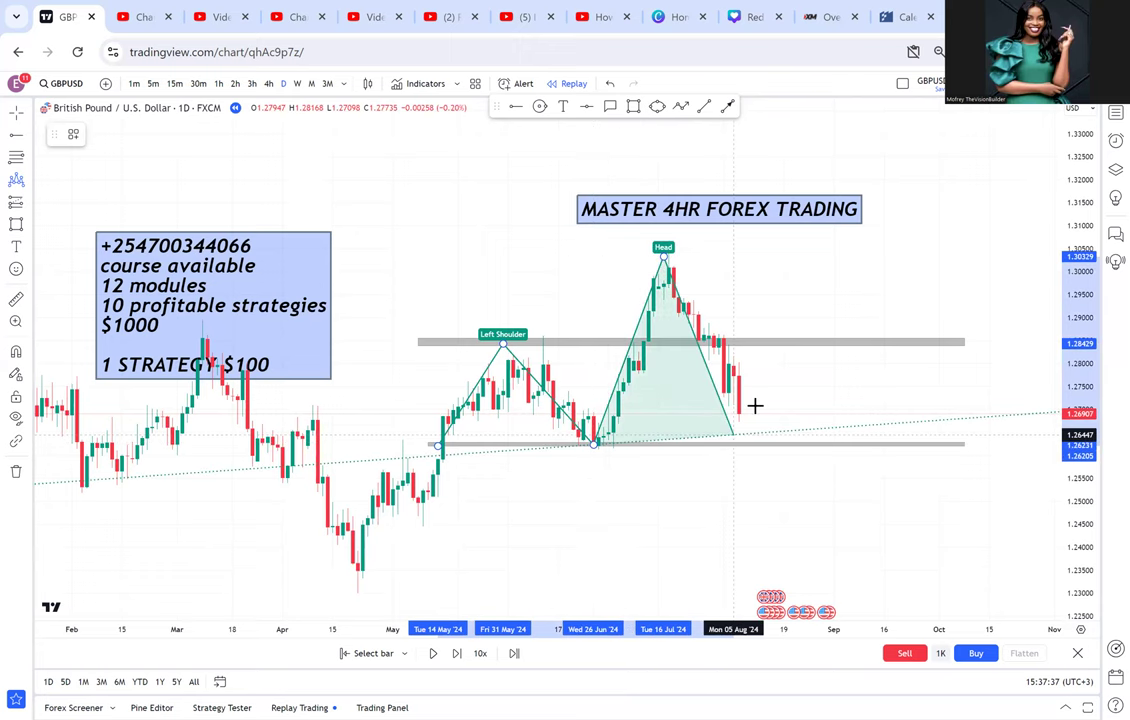
left_click(755, 405)
left_click(773, 341)
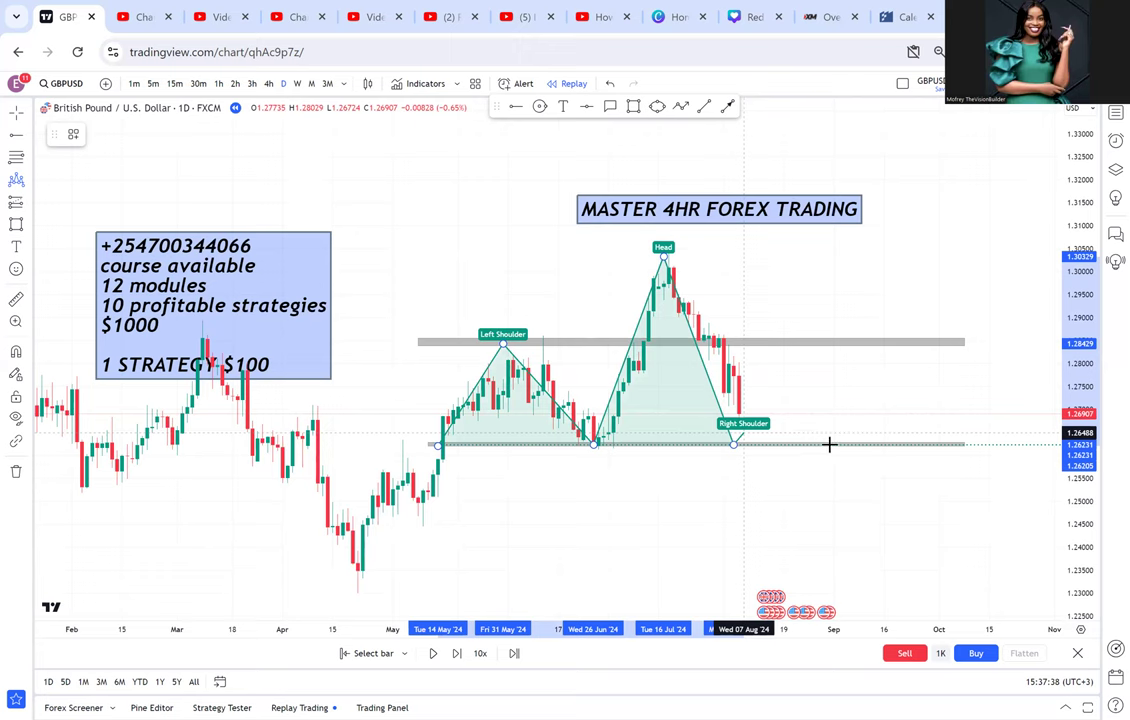
left_click(831, 446)
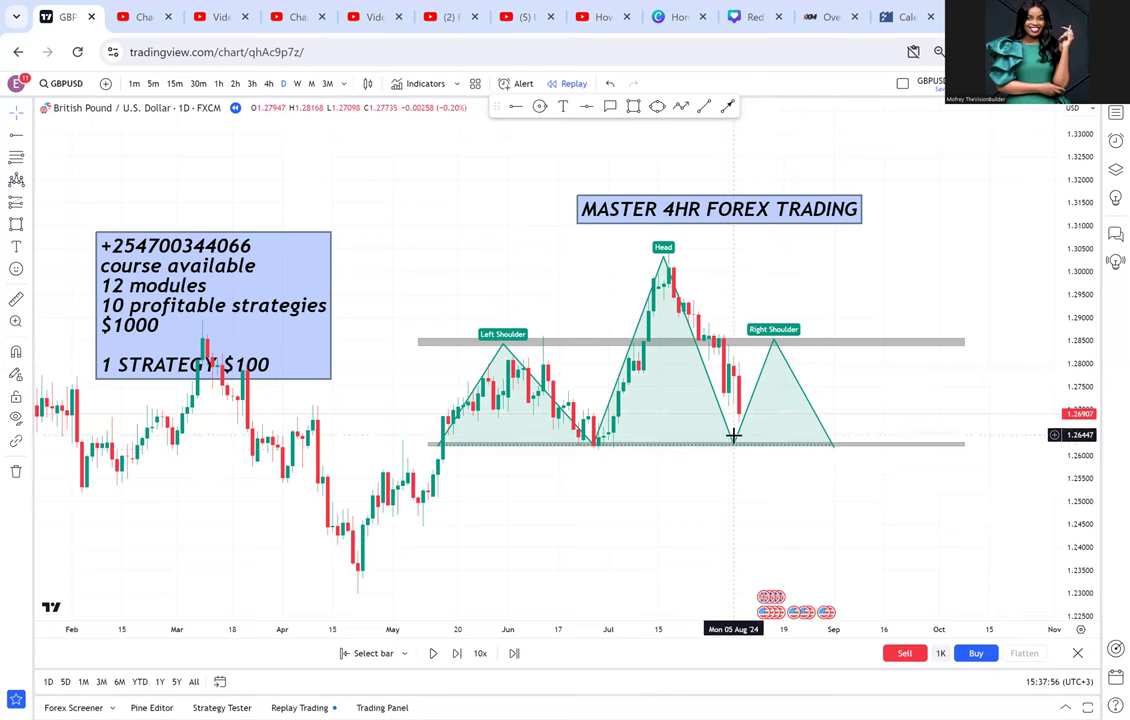
Delete the Head and Shoulders pattern from the chart
left_click(814, 408)
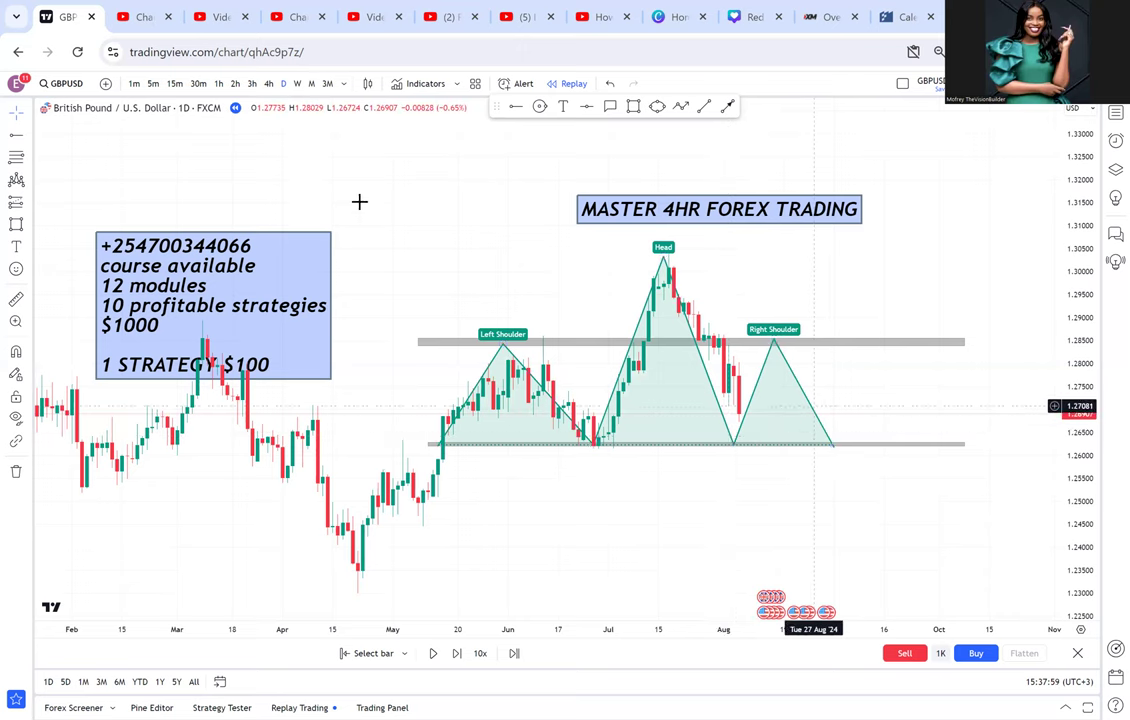
key("Delete")
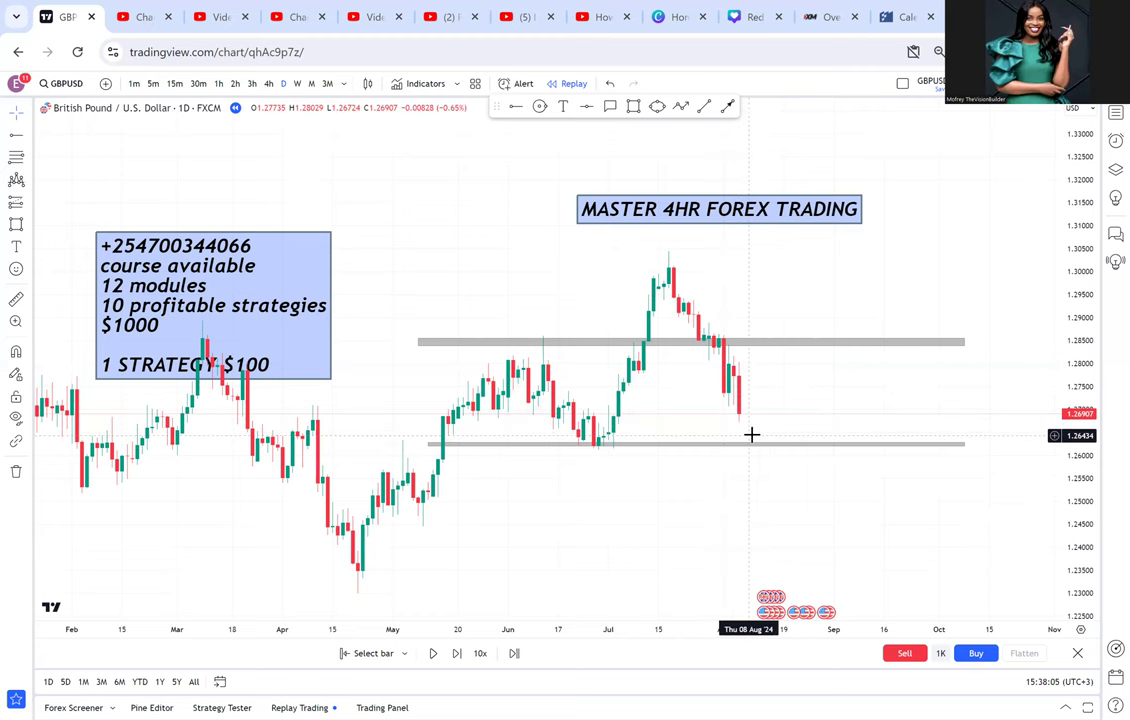
Place a horizontal ray at 1.27090 from late July, level with the low just above the latest candle's close
scroll(1066, 560, "up", 2)
left_click_drag(1072, 408, 524, 113)
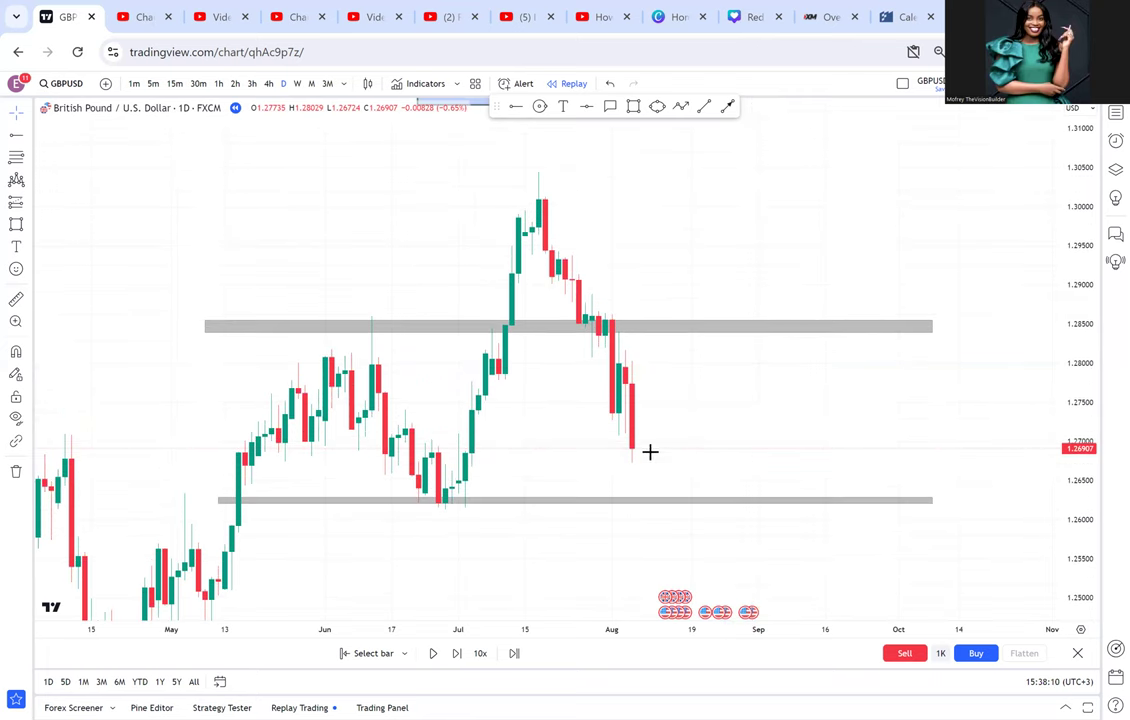
left_click(571, 434)
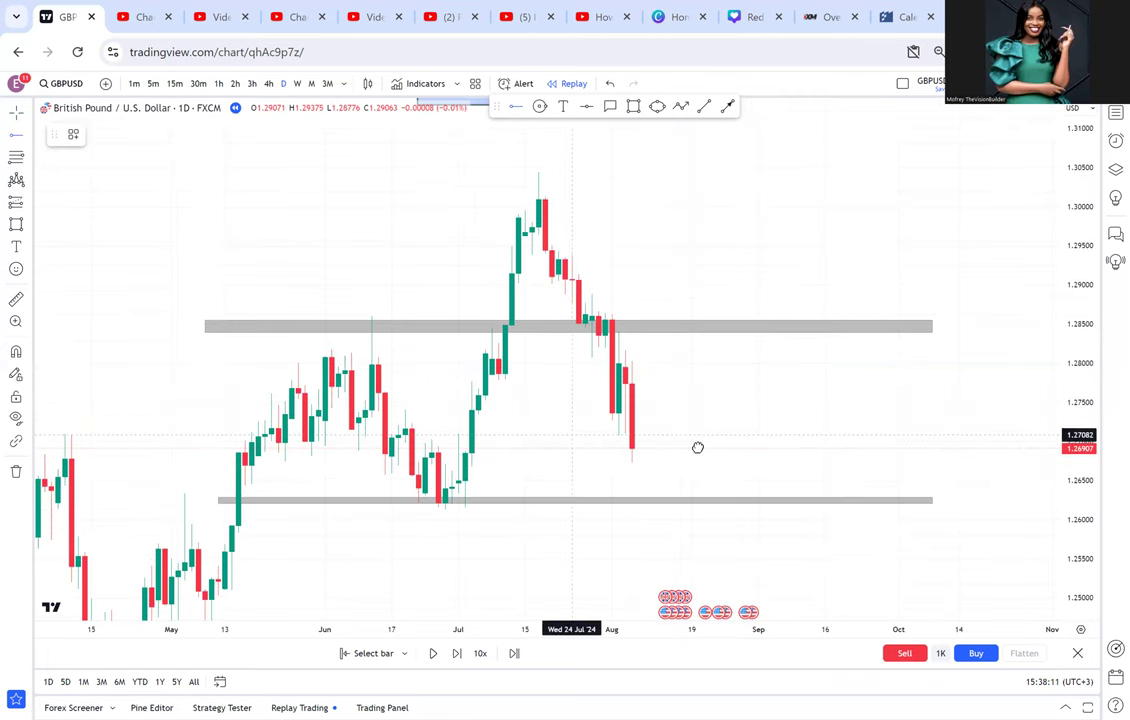
scroll(580, 450, "up", 2)
scroll(578, 459, "left", 3)
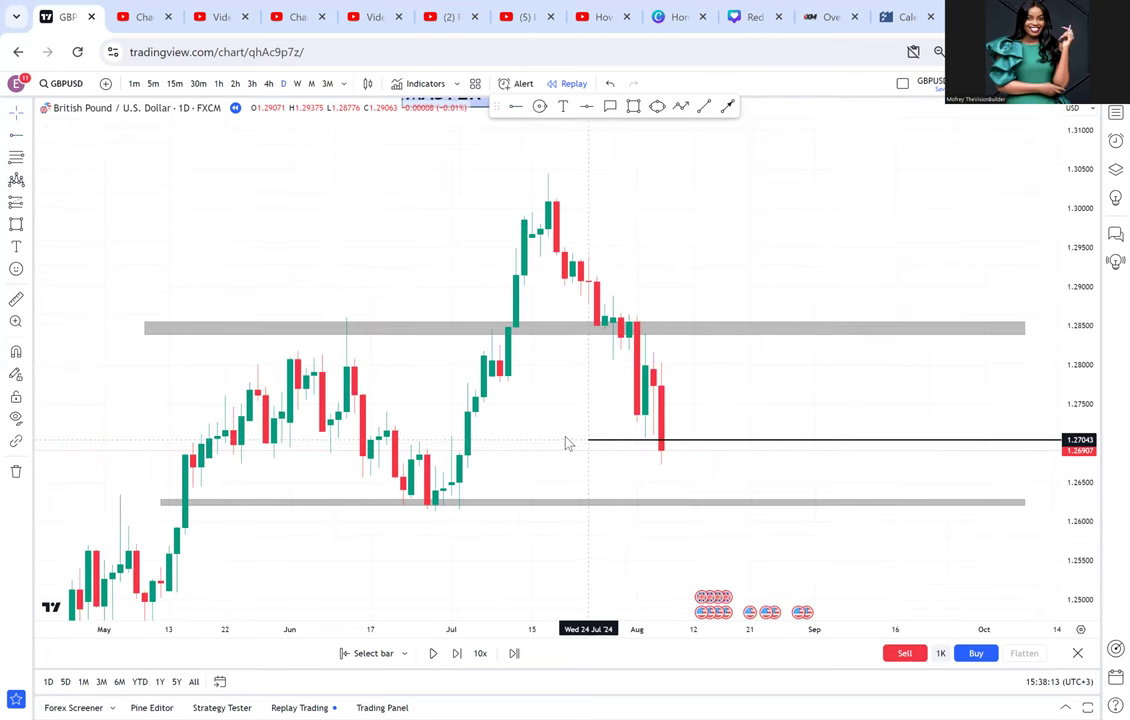
Add a callout reading "BOS" that points to where the latest candle breaks the horizontal ray
left_click(605, 107)
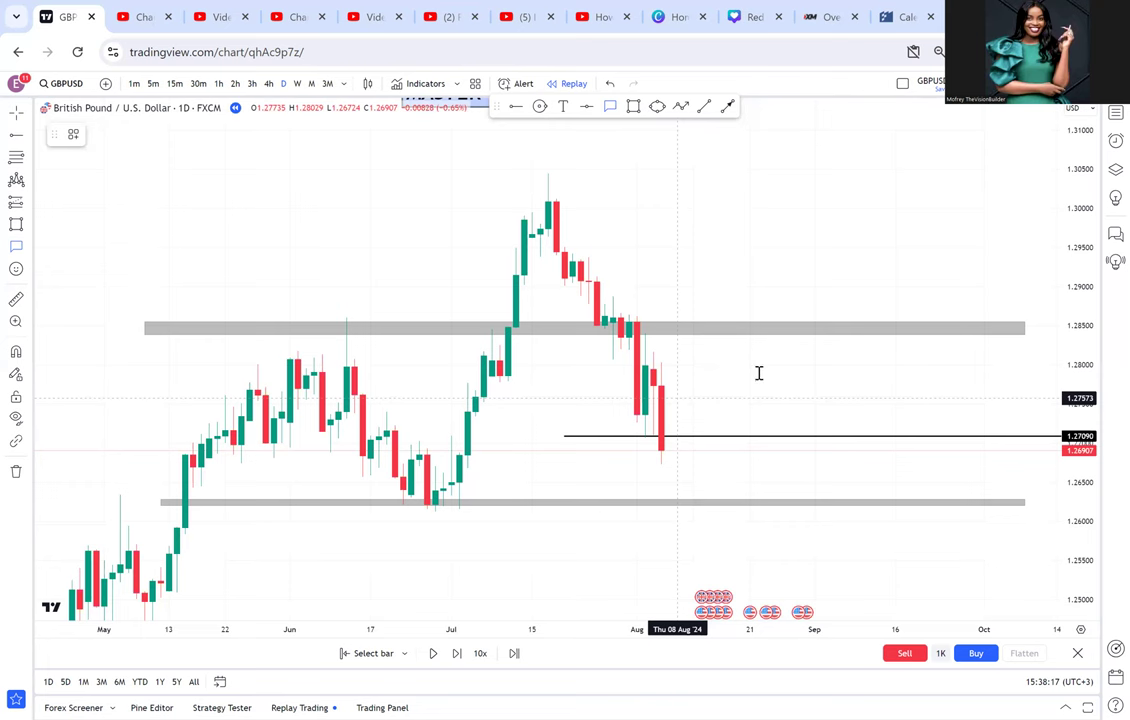
left_click(758, 372)
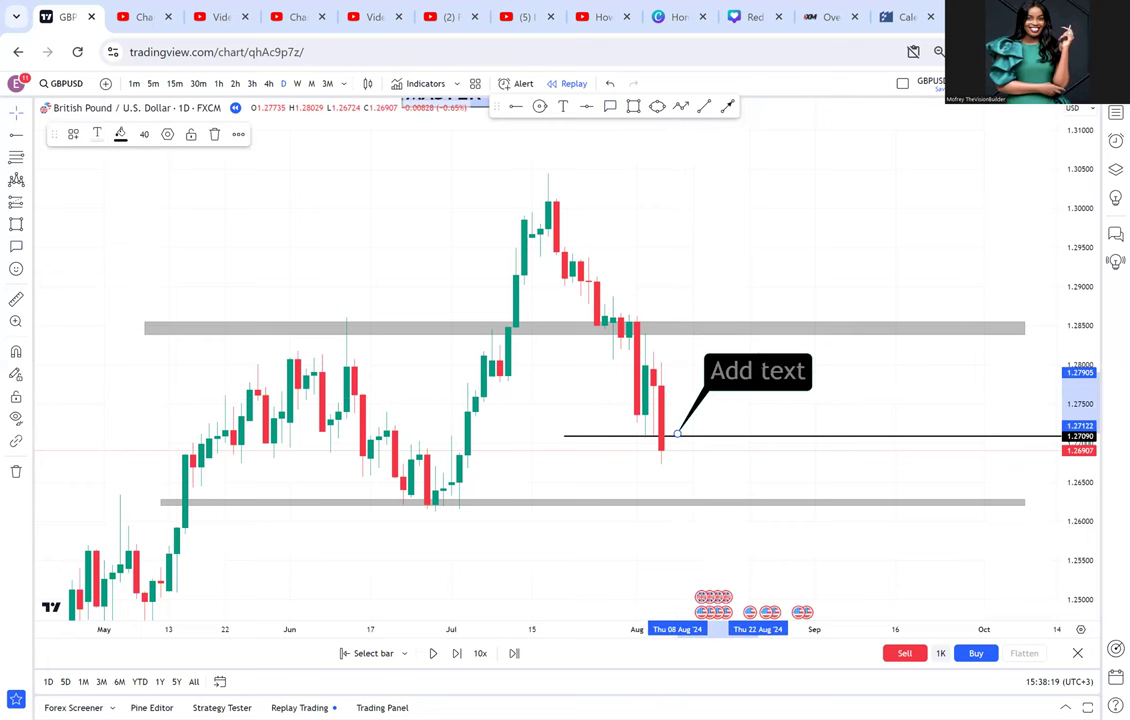
type("BOS")
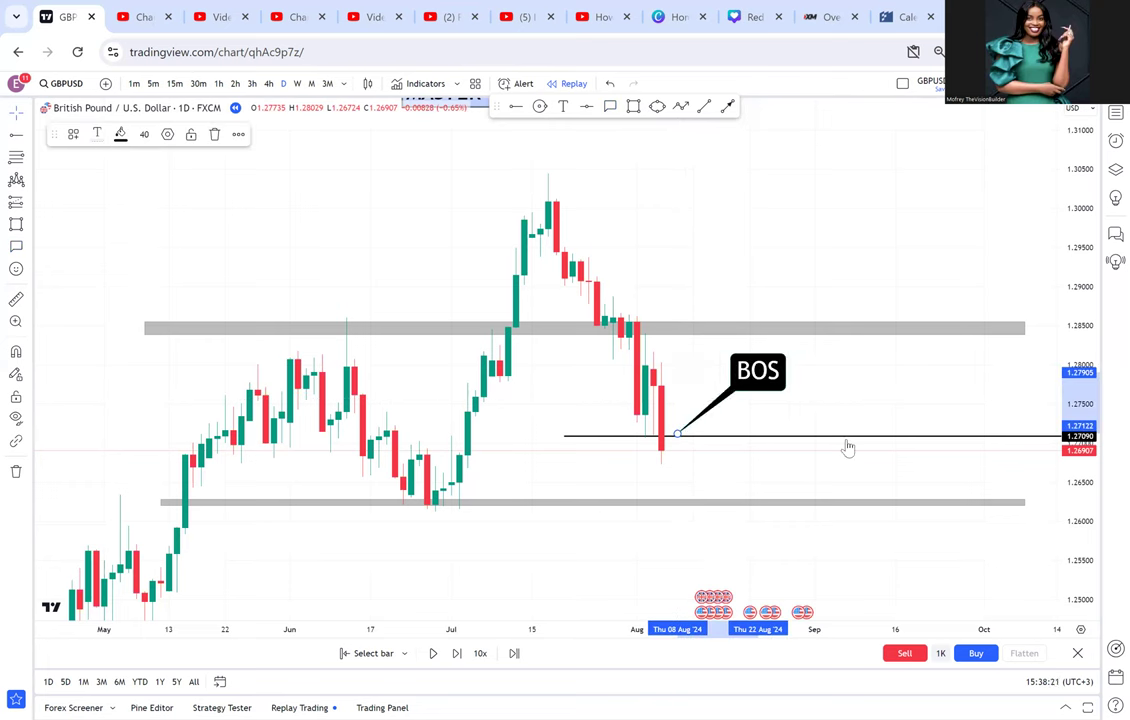
left_click(674, 468)
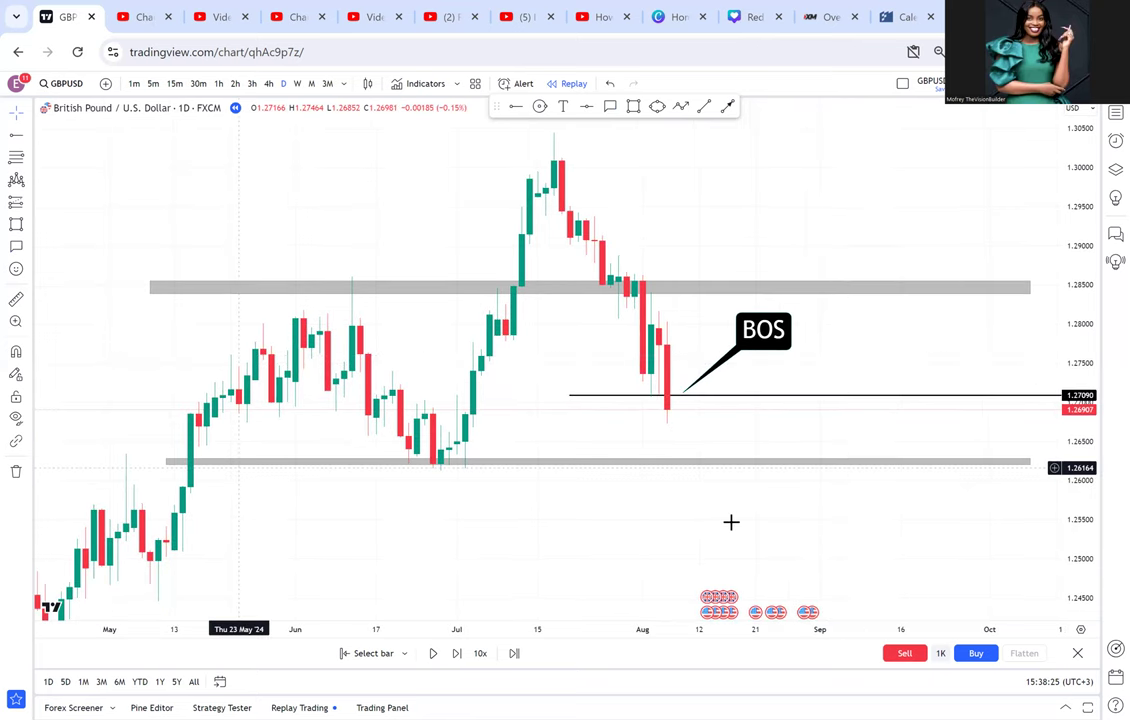
Mark the late June low on the lower zone with a small circle centred on 26 June 2024
scroll(721, 520, "down", 2)
left_click_drag(721, 516, 643, 499)
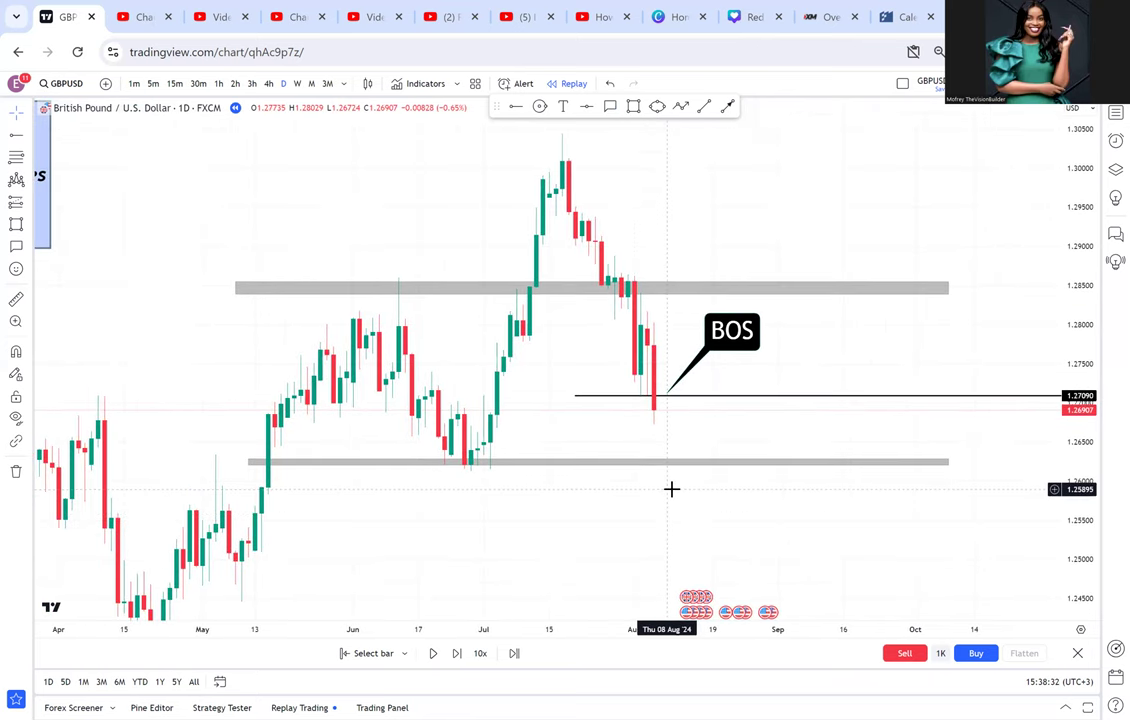
scroll(671, 489, "down", 1)
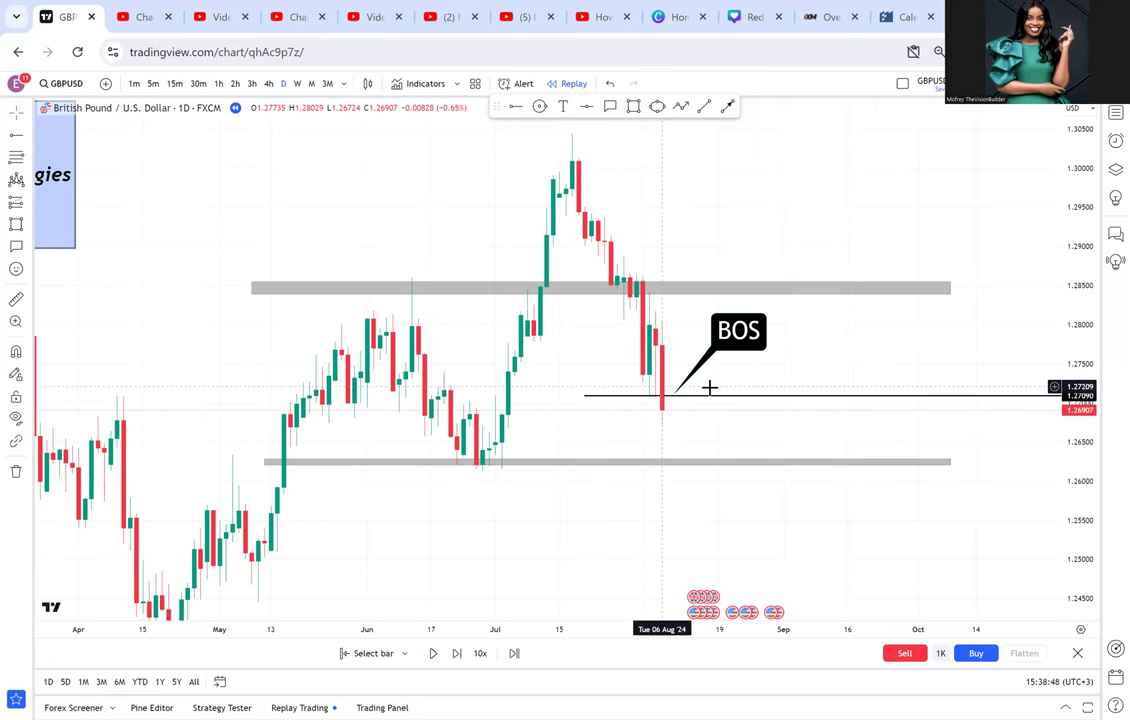
scroll(650, 438, "up", 2)
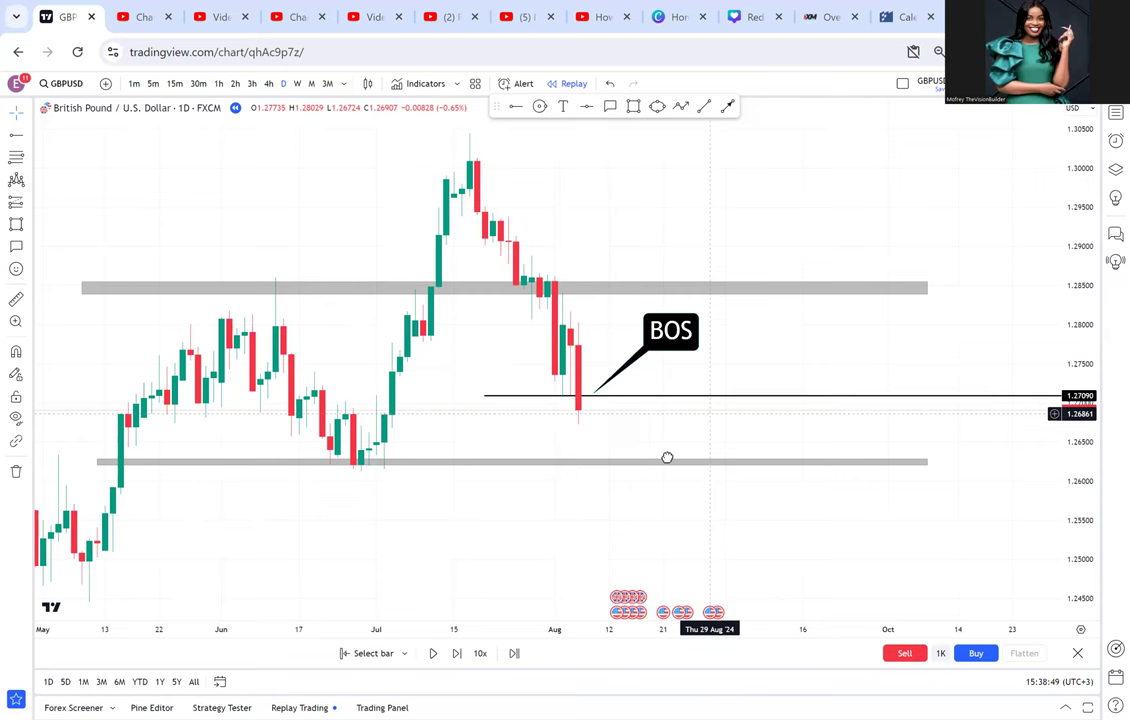
left_click_drag(646, 437, 666, 457)
left_click(380, 484)
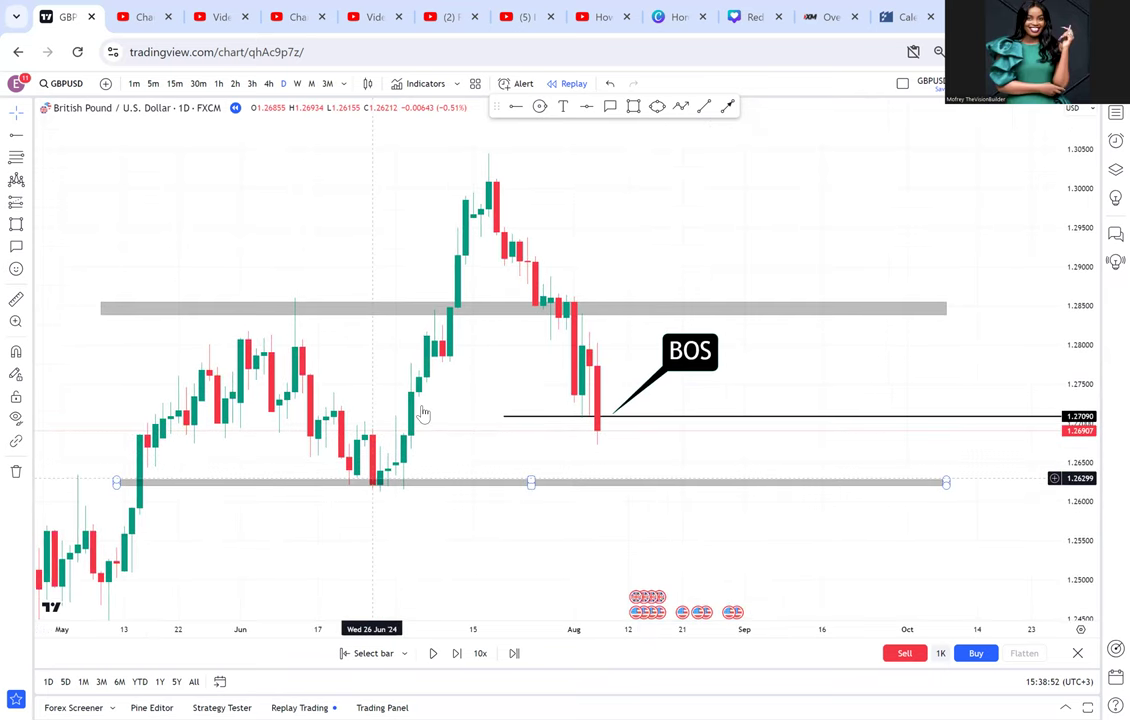
left_click(540, 106)
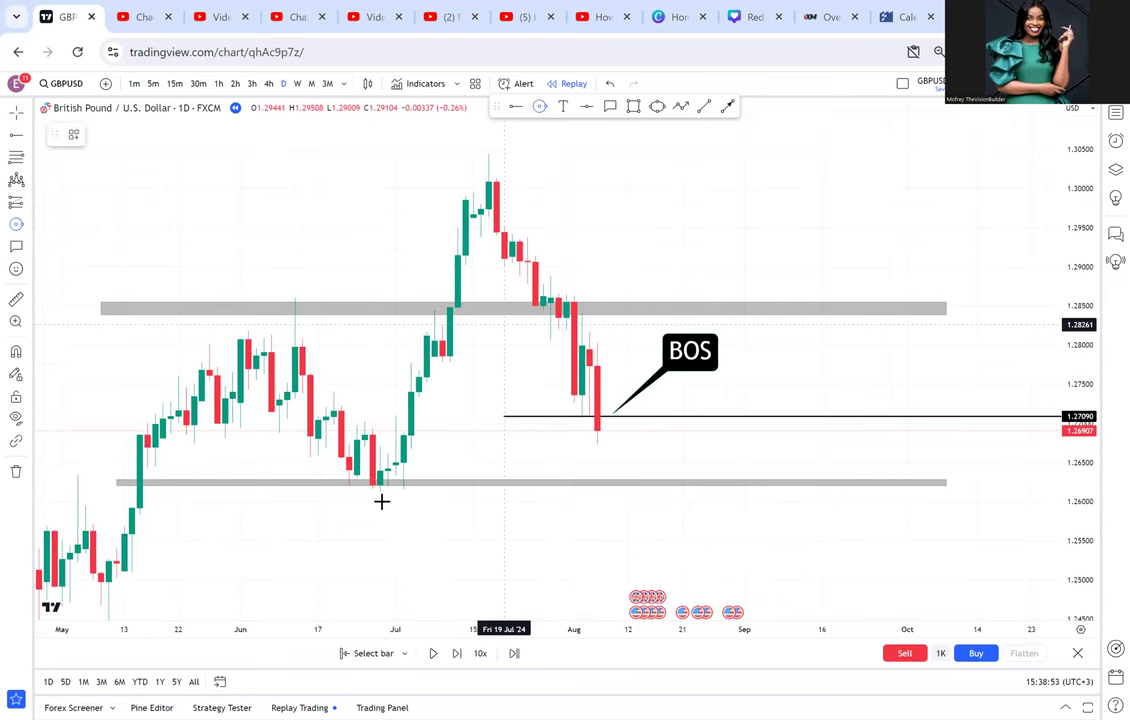
left_click_drag(373, 481, 380, 500)
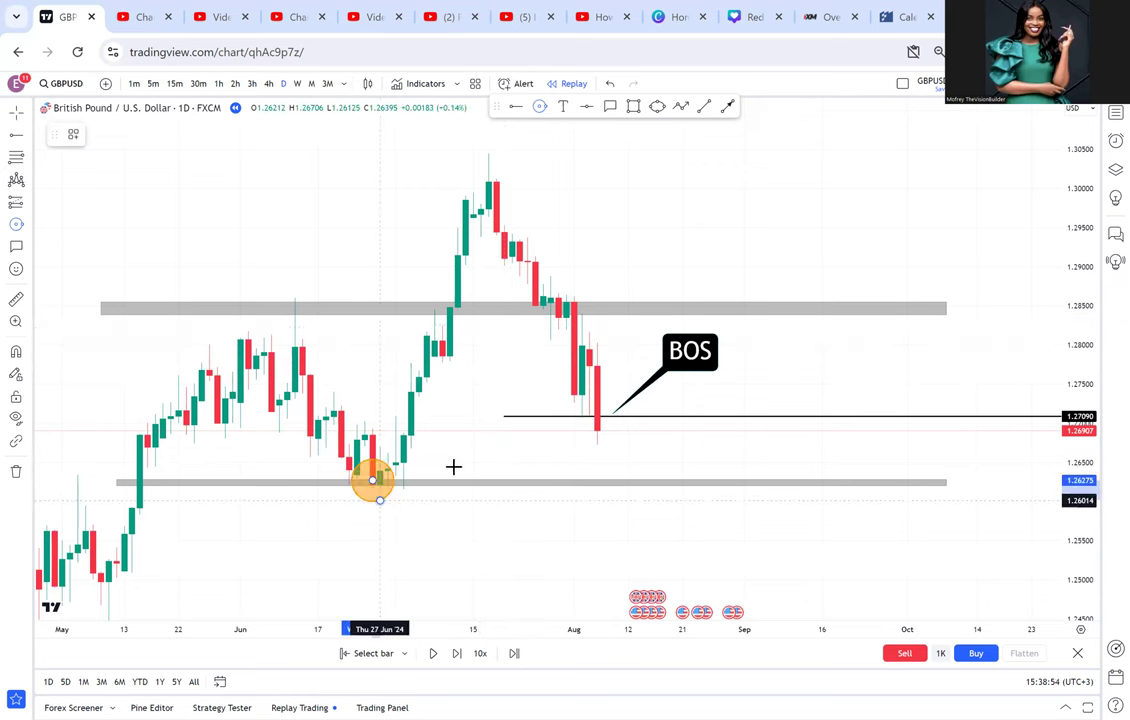
left_click(441, 366)
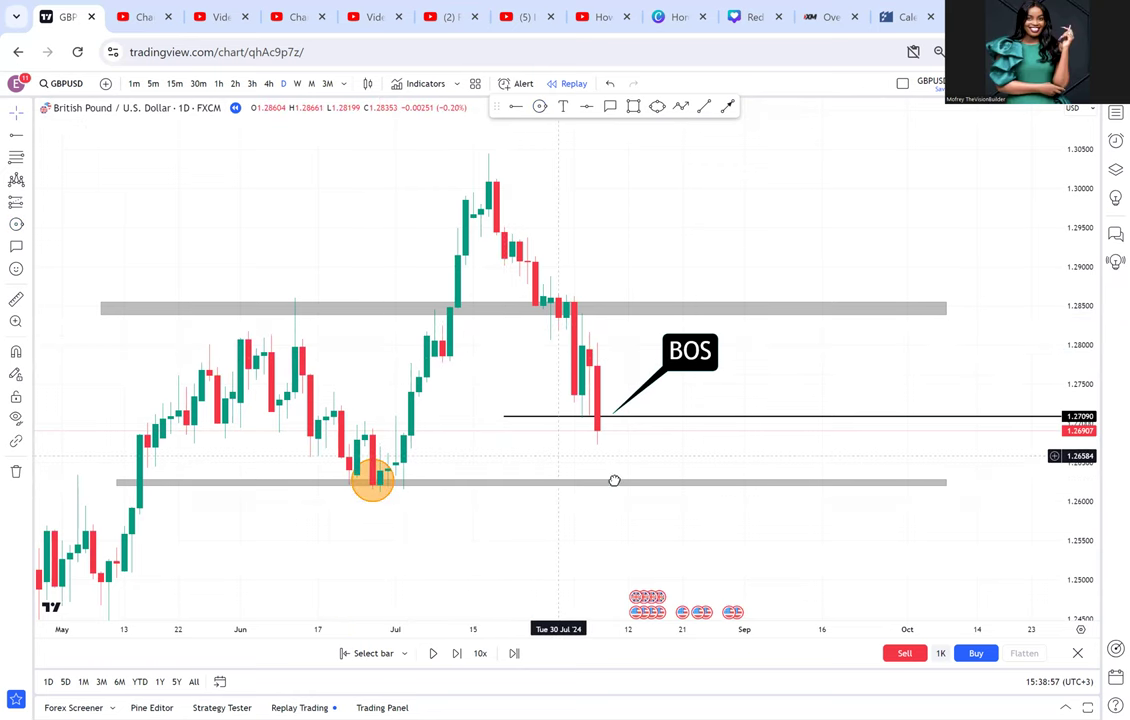
Draw a rectangle zone from 12 April to 1 October 2024 between about 1.24977 and 1.24487, and remove it
scroll(614, 481, "down", 1)
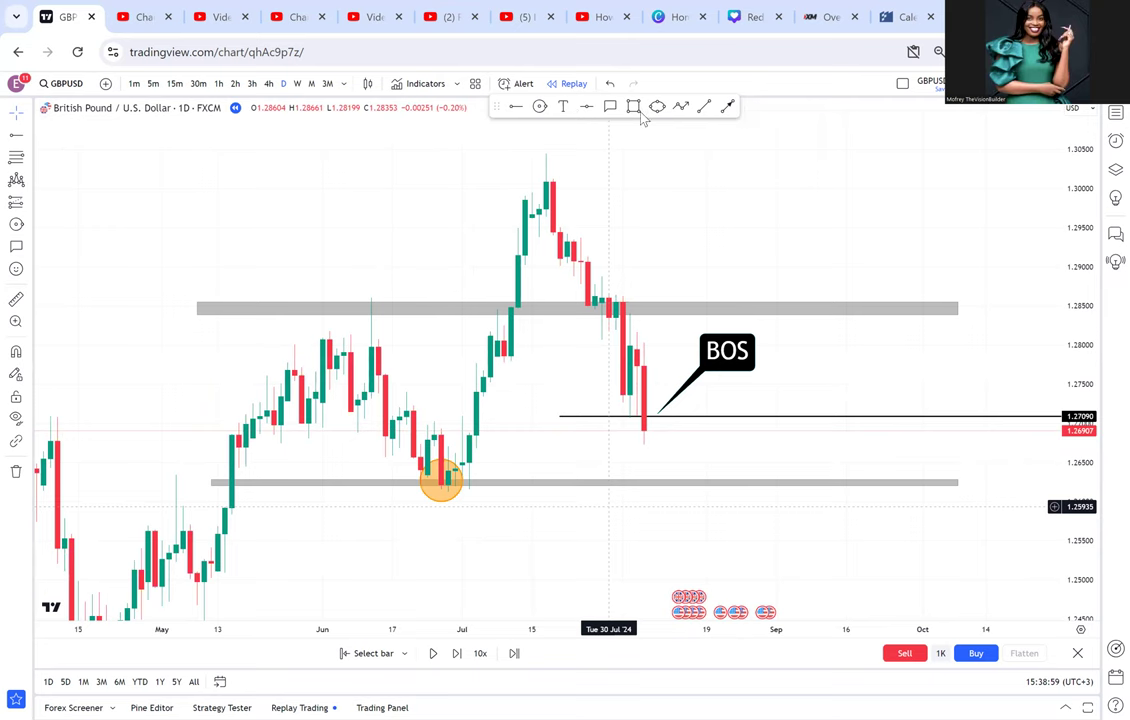
left_click(636, 108)
left_click_drag(260, 544, 293, 382)
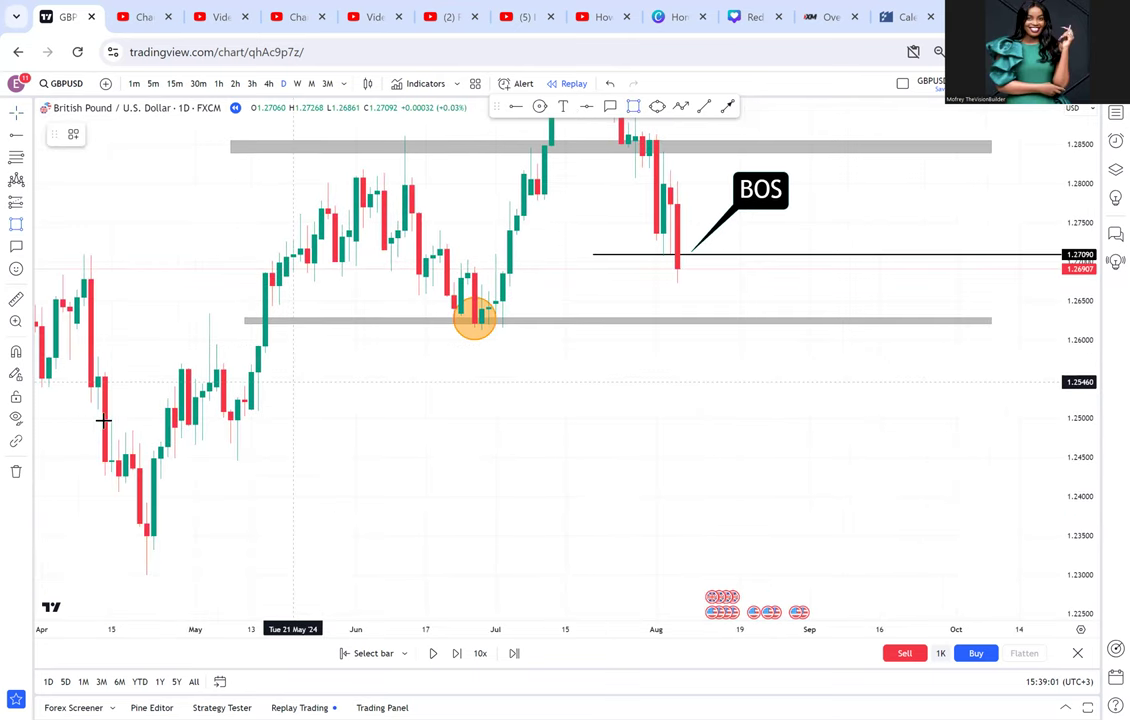
left_click(957, 459)
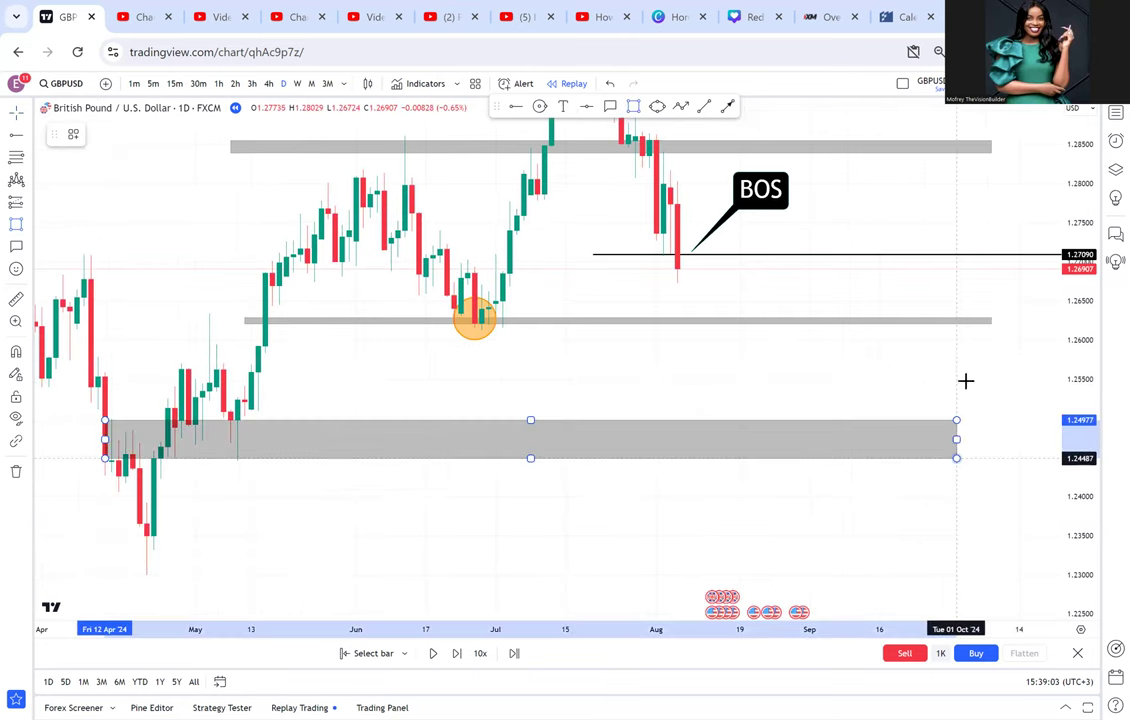
left_click_drag(827, 497, 829, 572)
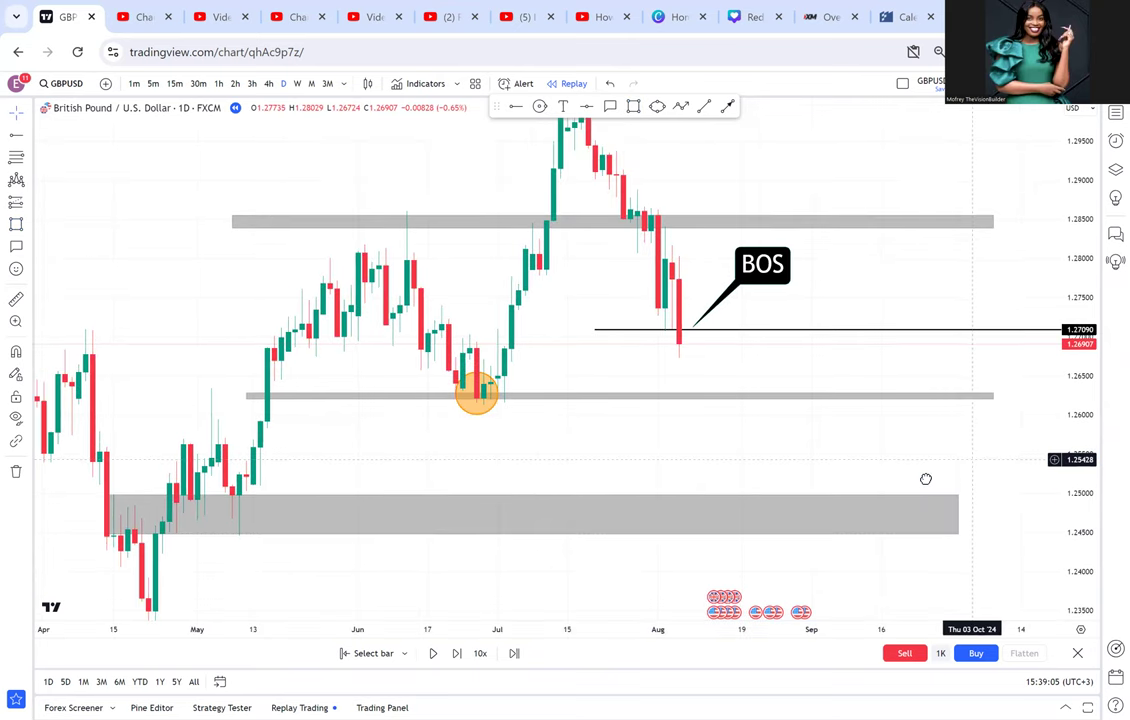
left_click(759, 514)
left_click(233, 136)
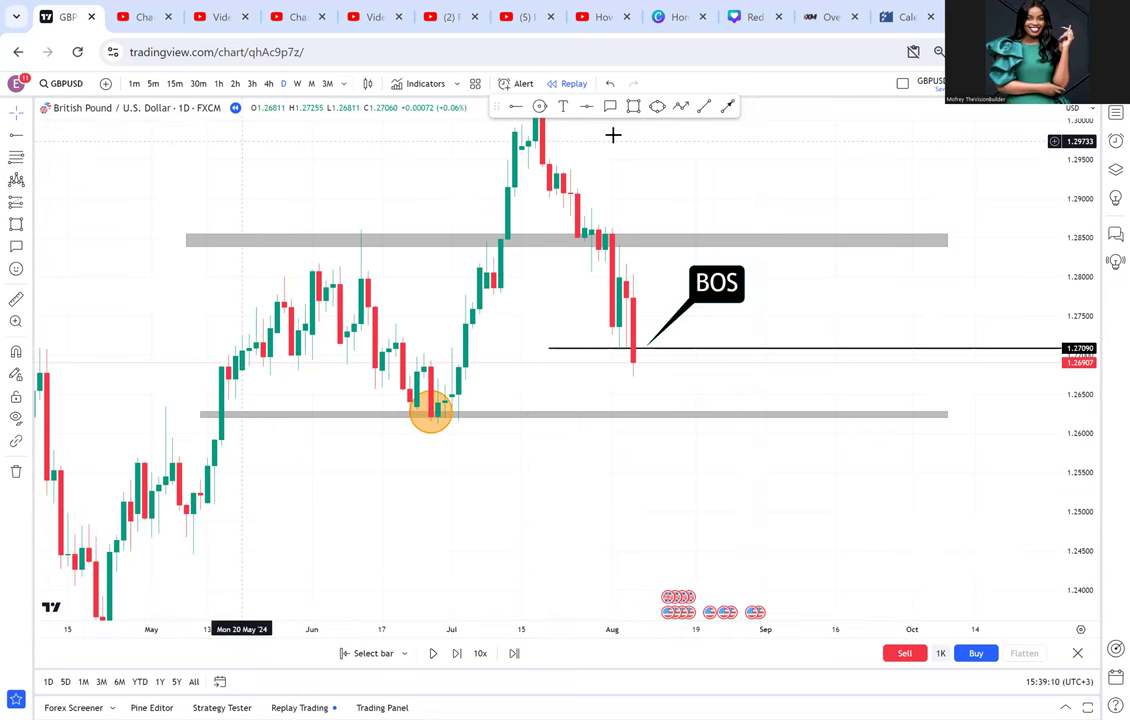
Draw an arrow from the latest daily candle back to the early July rally candles, and delete it
scroll(640, 125, "up", 2)
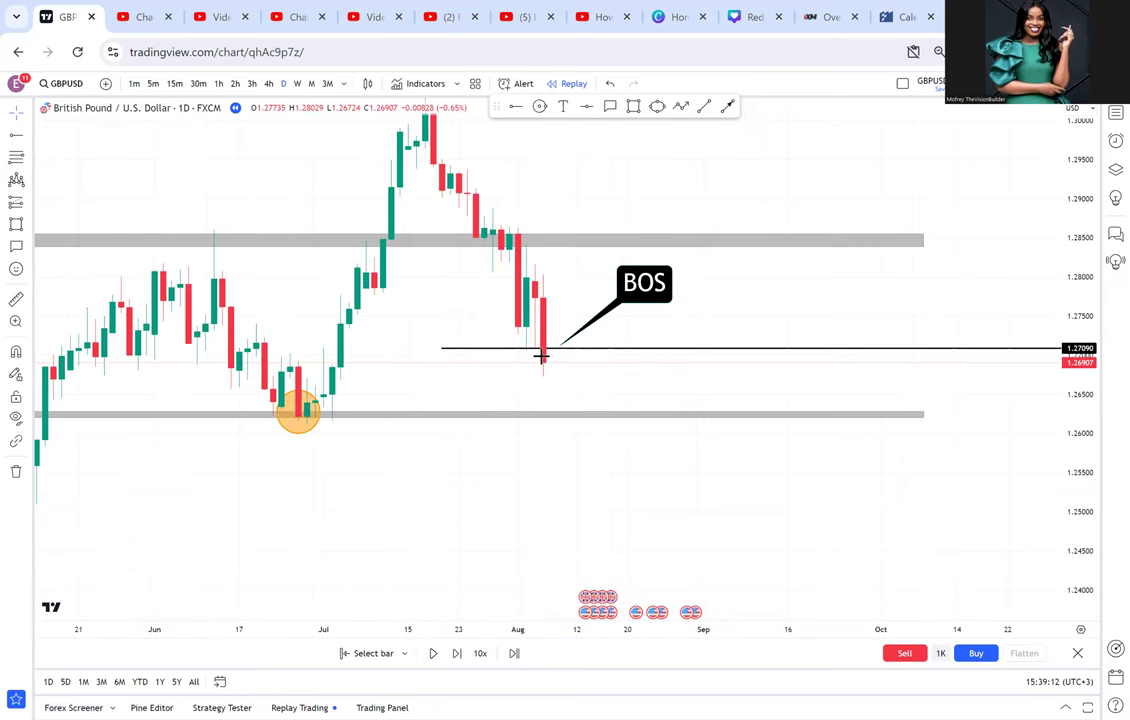
left_click(728, 106)
left_click(543, 359)
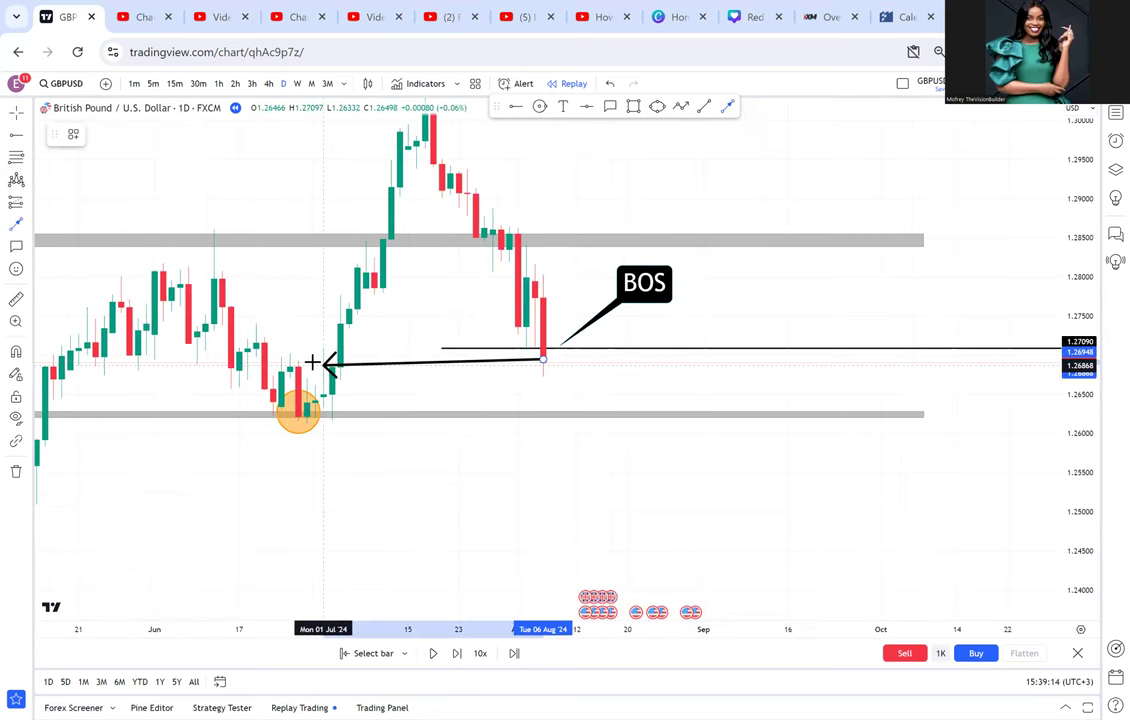
left_click(348, 361)
left_click(433, 384)
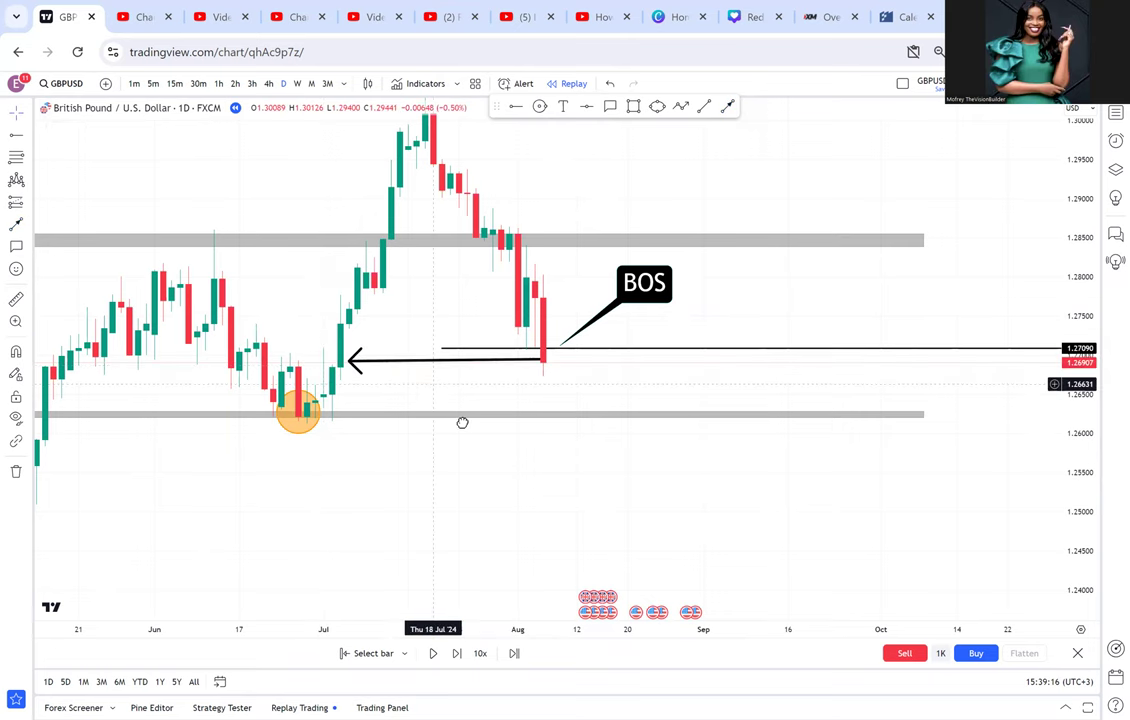
left_click_drag(433, 384, 475, 429)
left_click(500, 407)
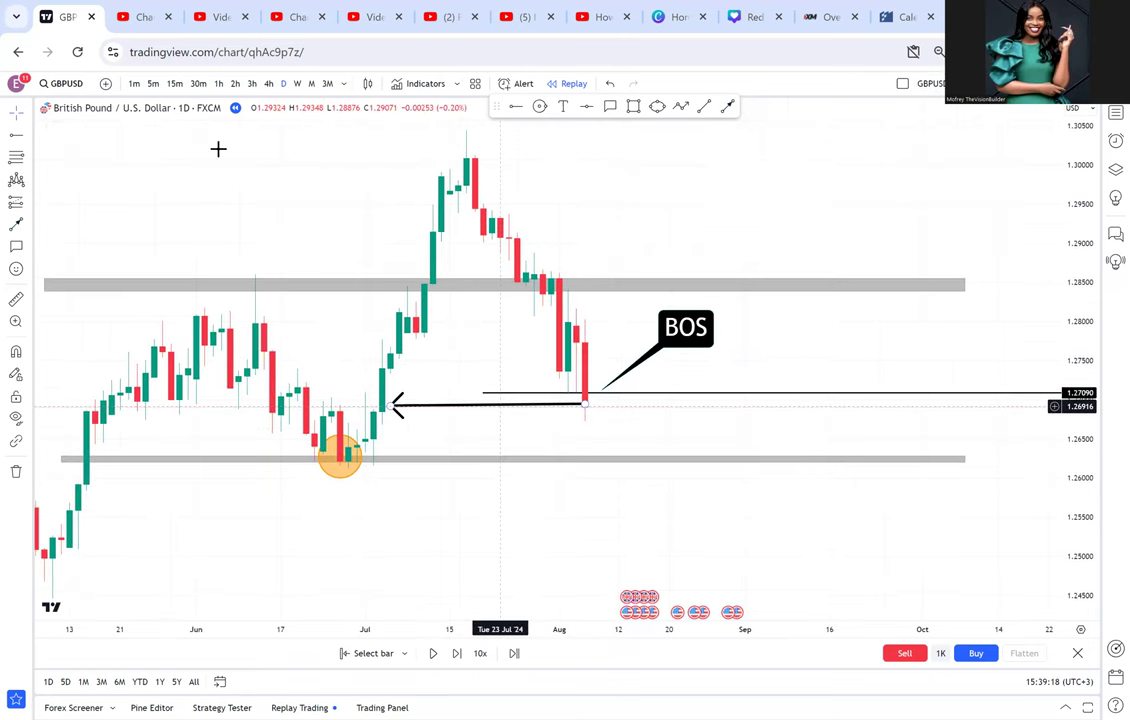
left_click(255, 135)
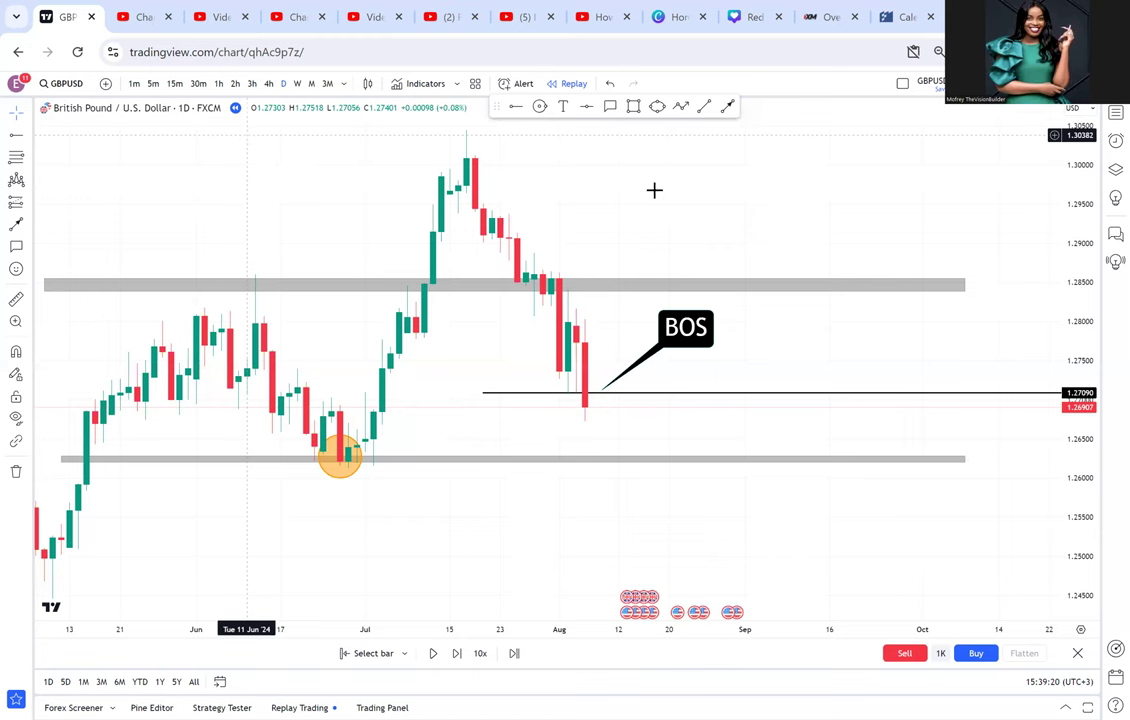
Switch the chart to the 4-hour timeframe and place a horizontal ray at about 1.26781 starting 2 July 2024
left_click_drag(628, 270, 641, 248)
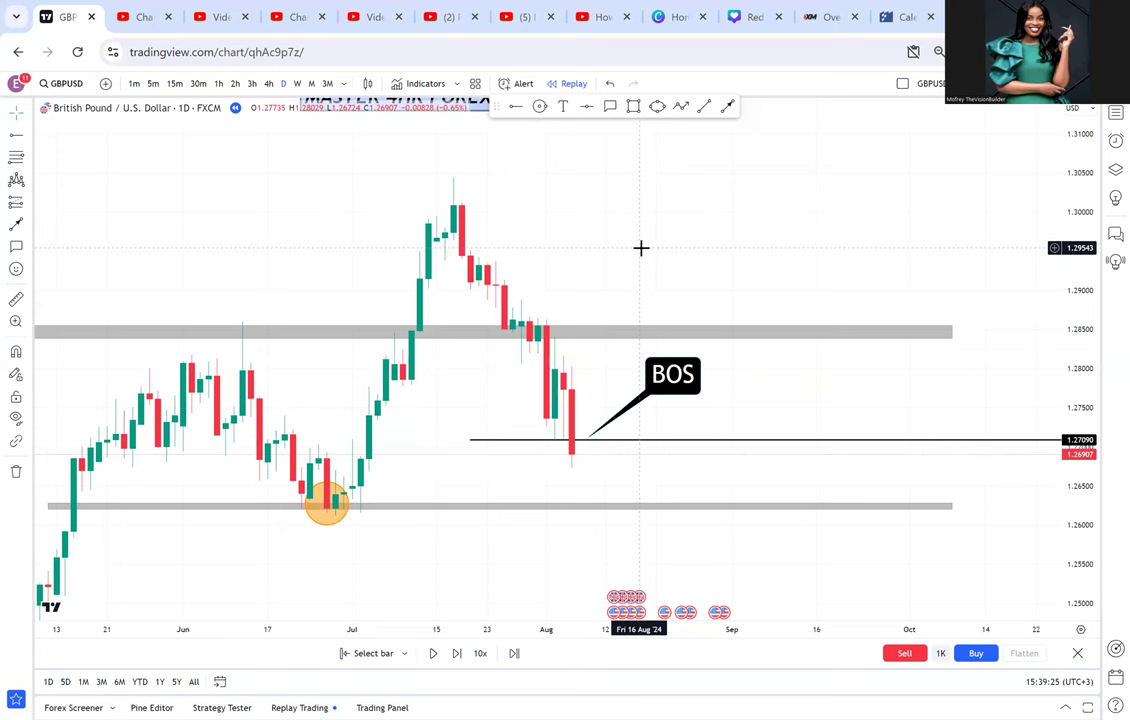
left_click(268, 83)
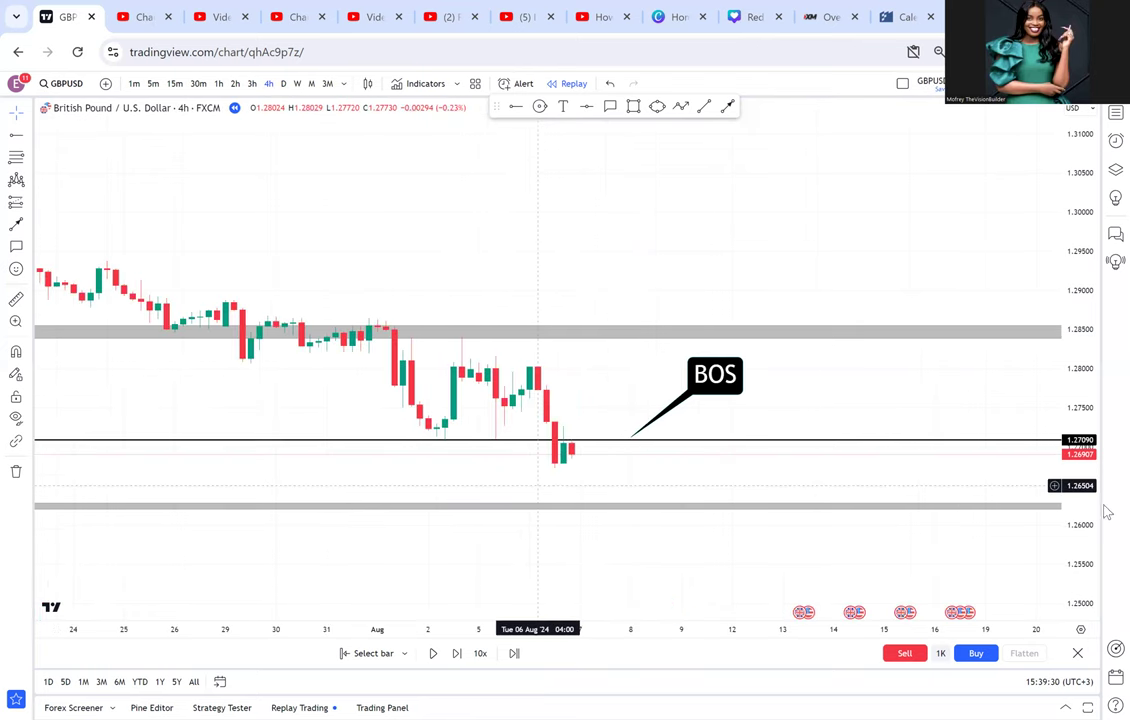
scroll(1097, 490, "down", 3)
left_click_drag(1085, 541, 1018, 304)
left_click_drag(953, 509, 914, 195)
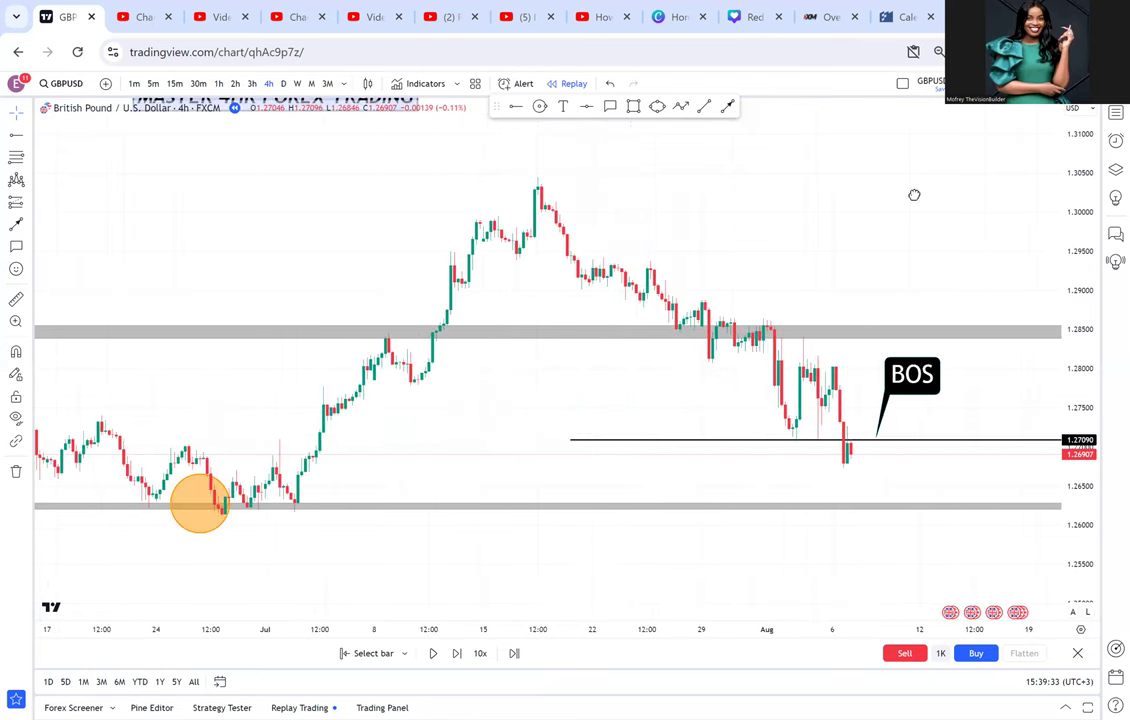
left_click_drag(290, 293, 449, 383)
scroll(447, 383, "up", 3)
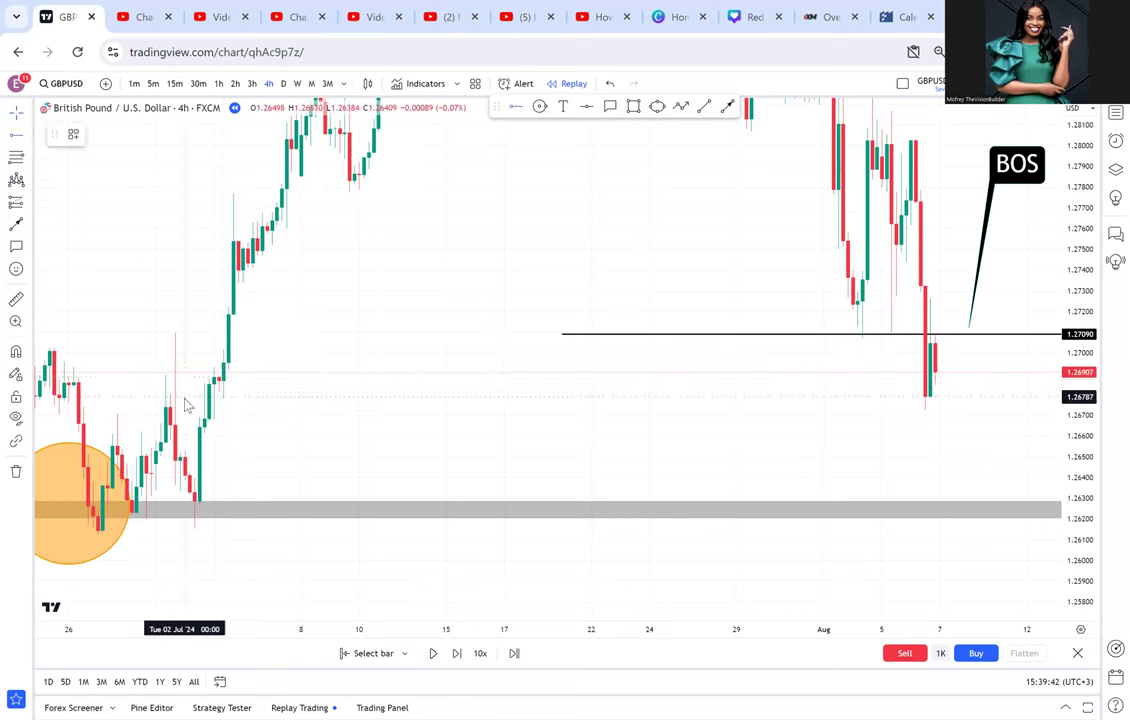
left_click(185, 398)
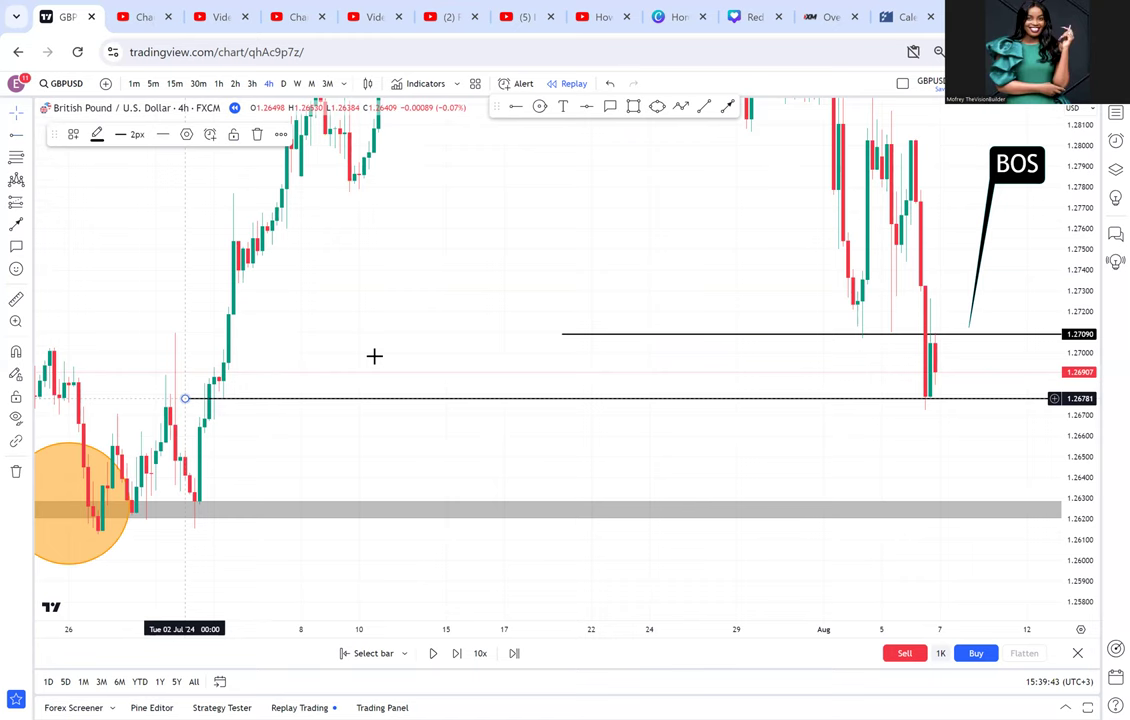
Fine-tune the new horizontal ray to 1.26782, level with the low of the 3 July candle's wick
scroll(107, 364, "up", 3)
left_click_drag(110, 366, 899, 391)
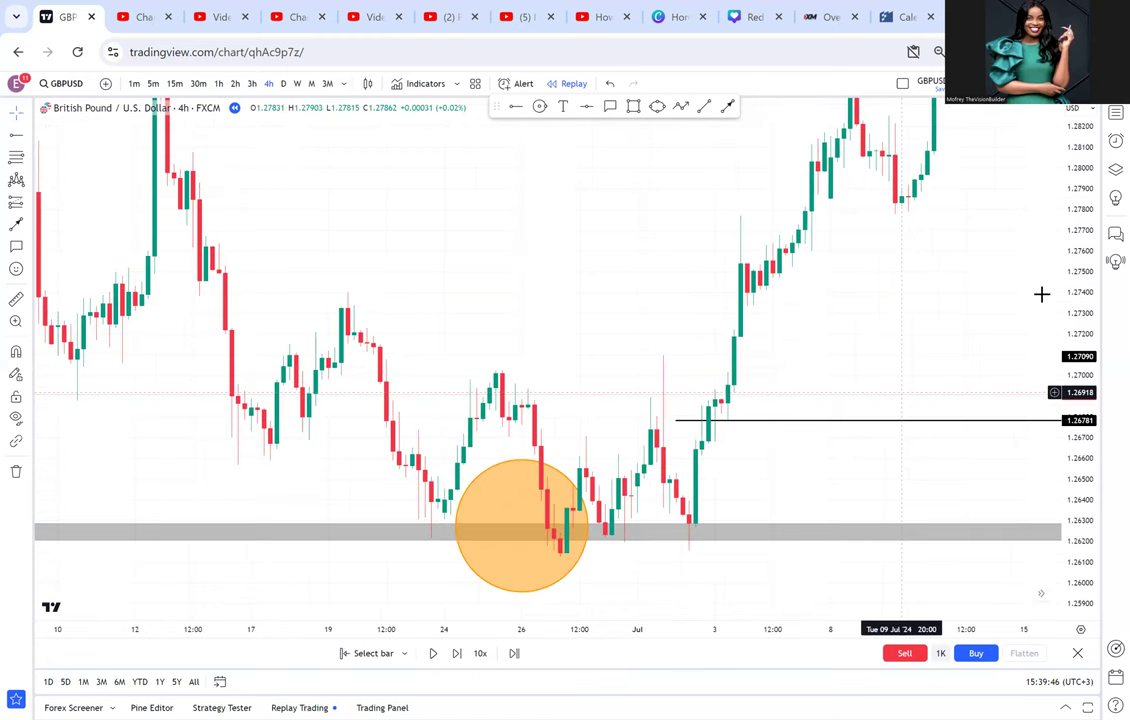
left_click_drag(1075, 529, 1041, 293)
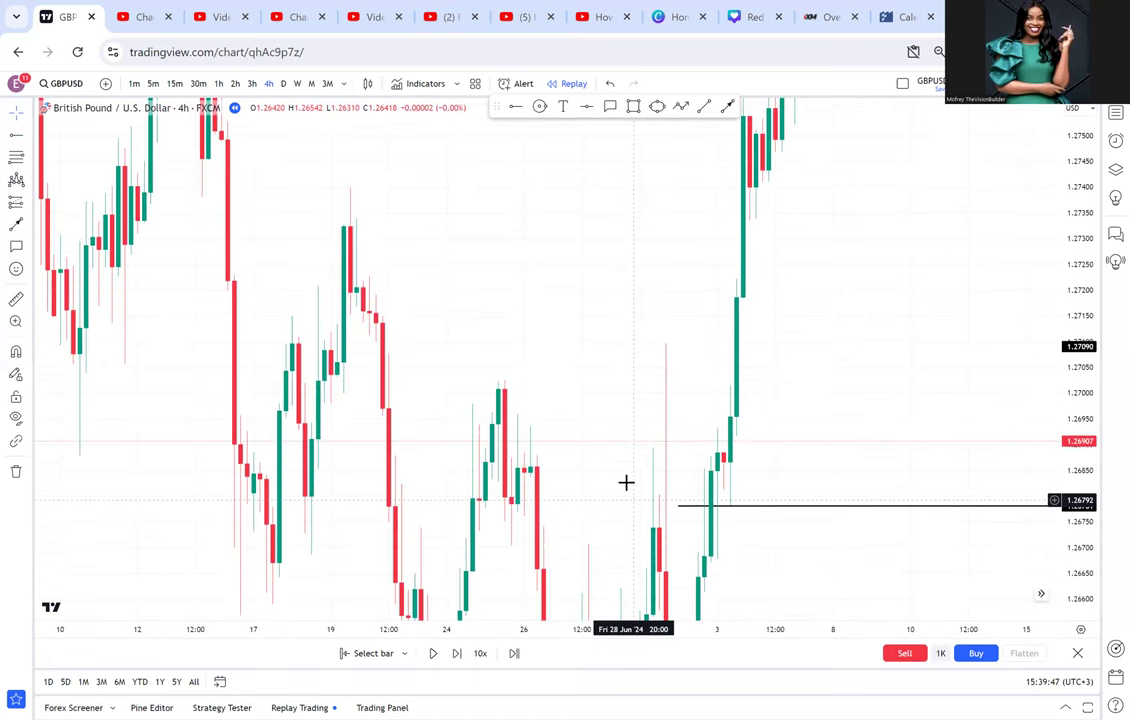
scroll(618, 457, "up", 3)
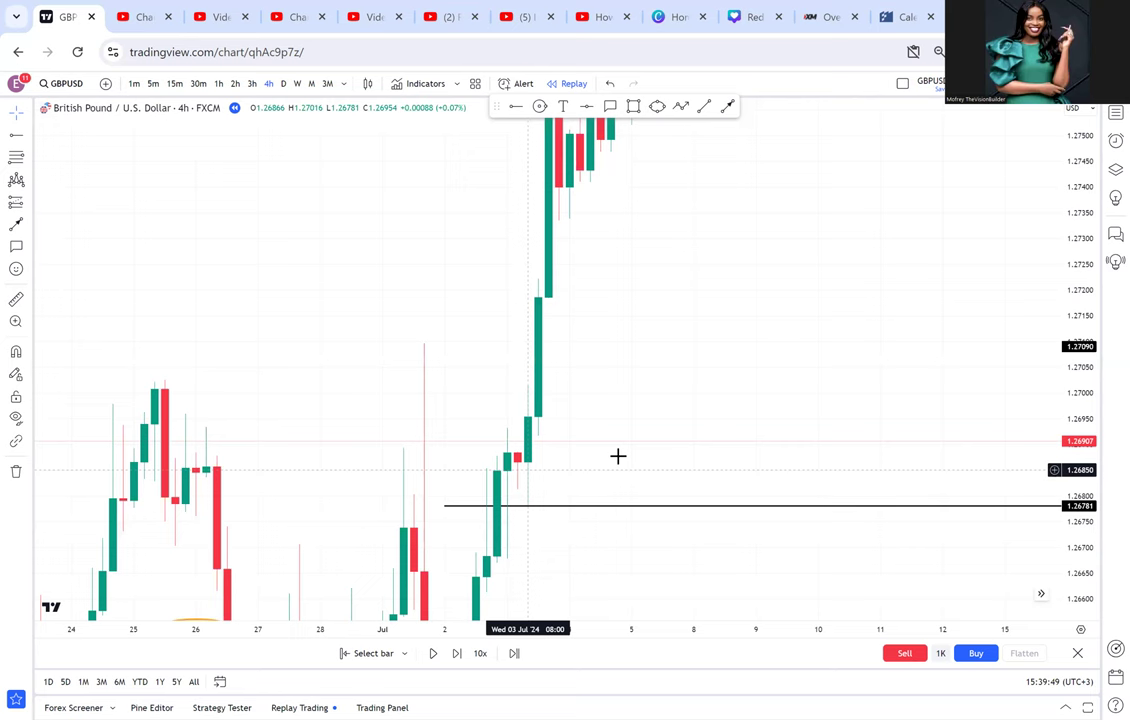
scroll(399, 513, "up", 2)
left_click(396, 505)
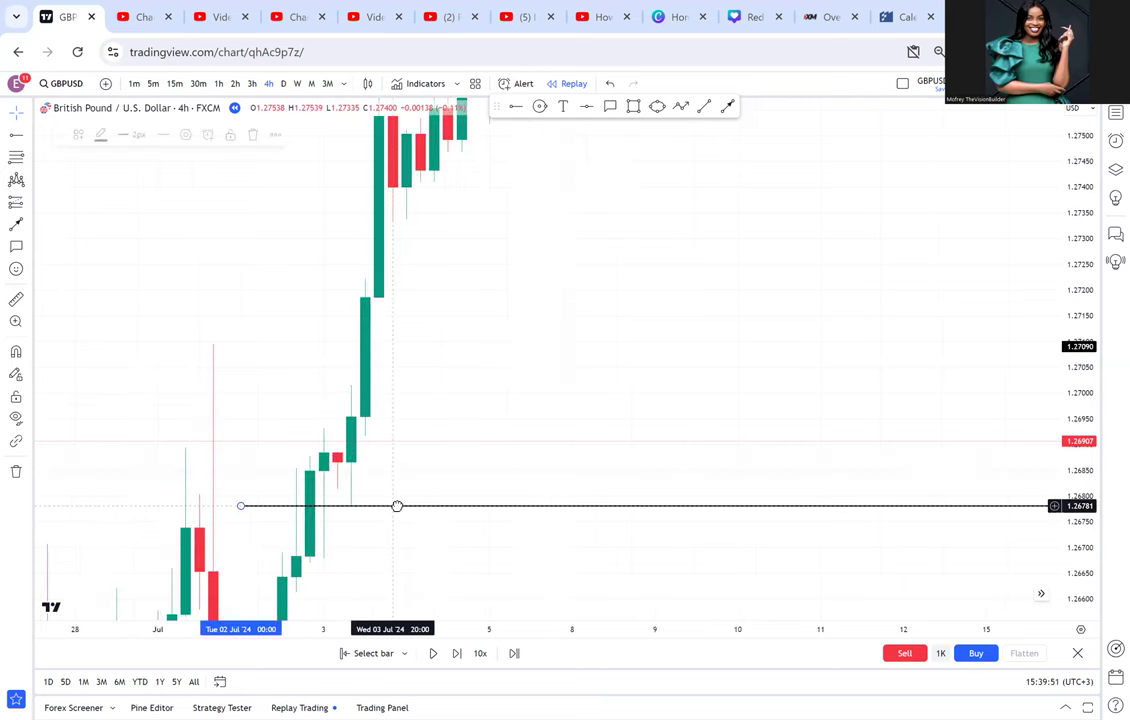
Draw a rectangle zone directly above the ray from 2 July 2024, between about 1.26866 and 1.26784
left_click(640, 108)
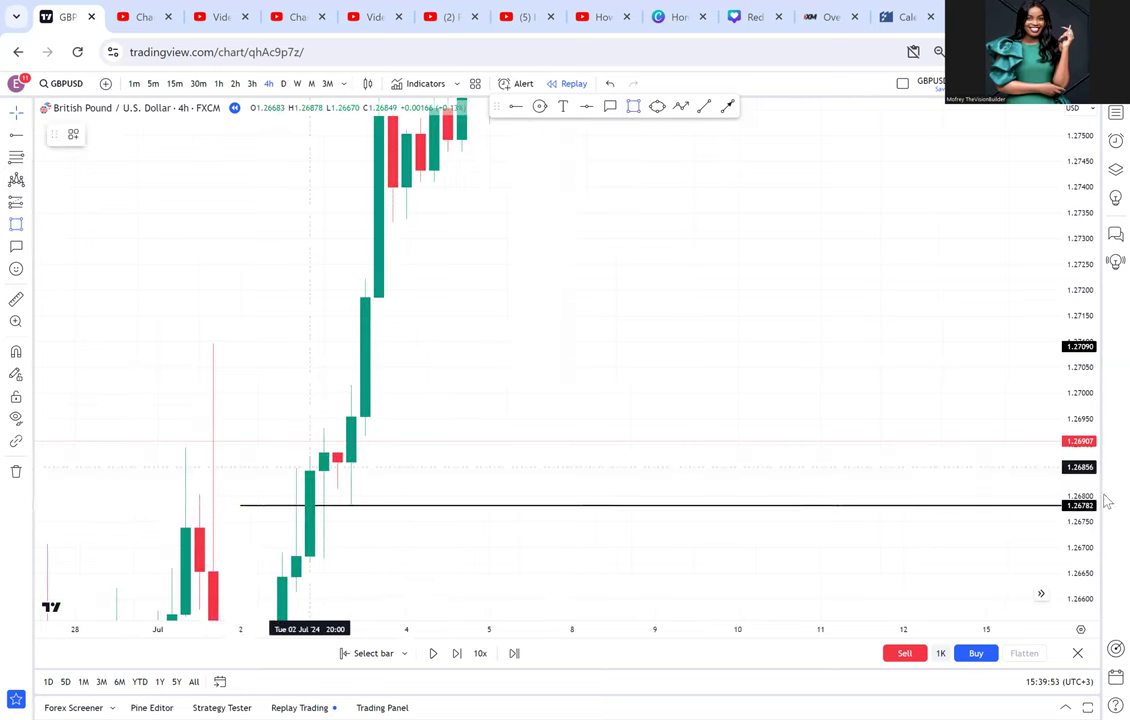
left_click(296, 462)
left_click(1022, 505)
Extend the end of the new rectangle zone to about 12 August 2024, past the latest candle
left_click_drag(968, 583, 663, 562)
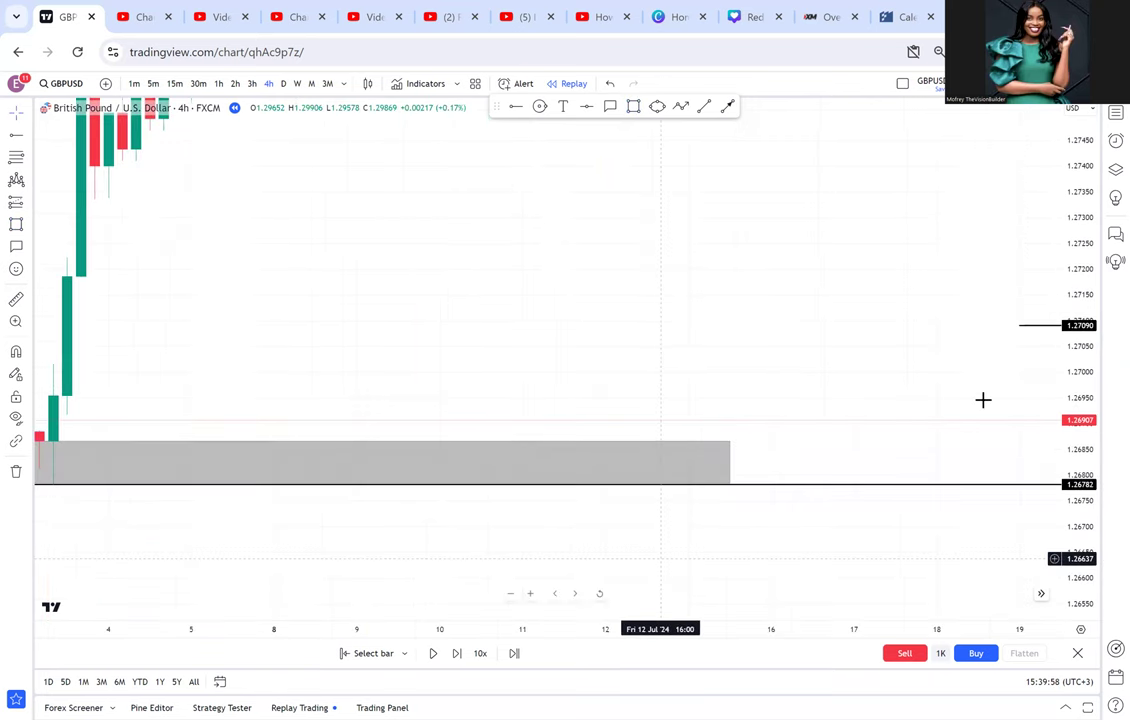
scroll(983, 400, "down", 4)
left_click_drag(983, 400, 701, 408)
scroll(703, 412, "down", 3)
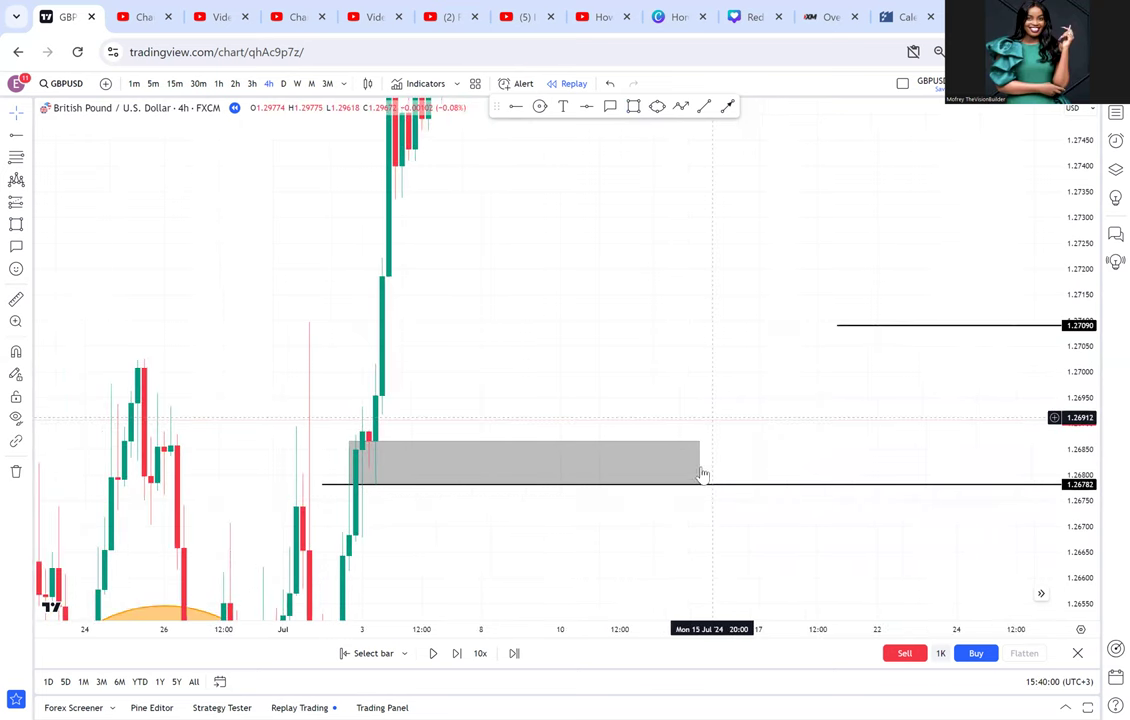
left_click_drag(700, 463, 1054, 430)
left_click_drag(699, 462, 576, 410)
left_click_drag(588, 460, 1004, 459)
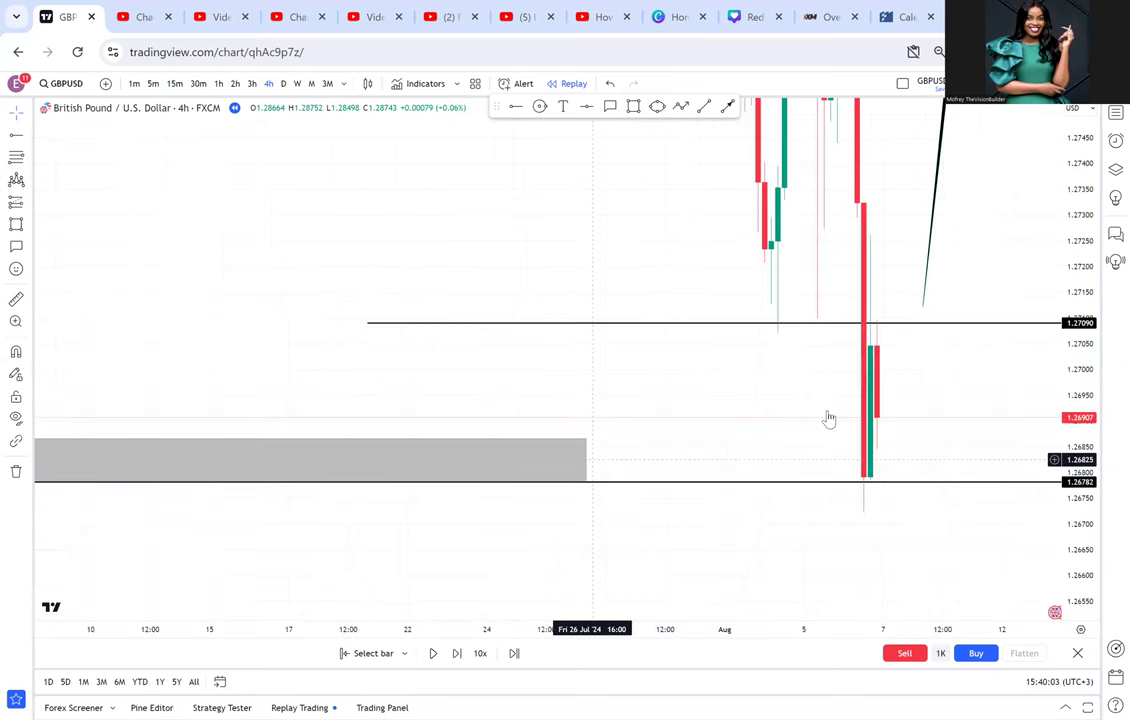
scroll(808, 402, "down", 3)
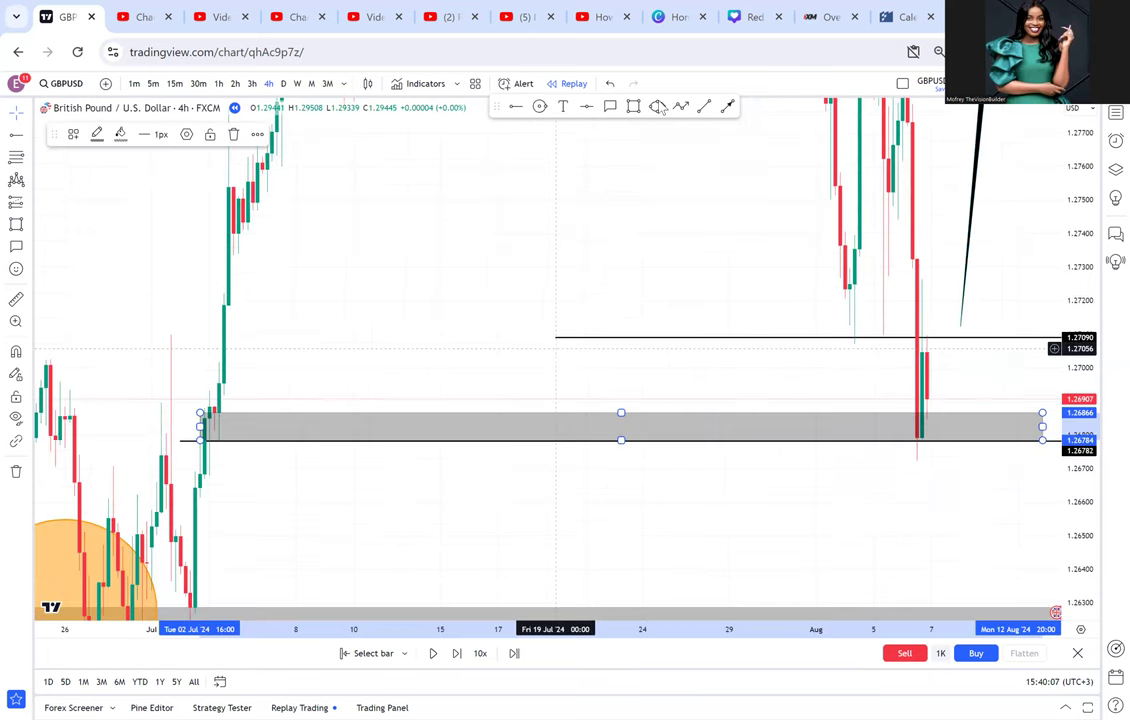
Mark the start of the new zone with a small circle centred on the 3 July candles at about 1.26833
left_click(539, 106)
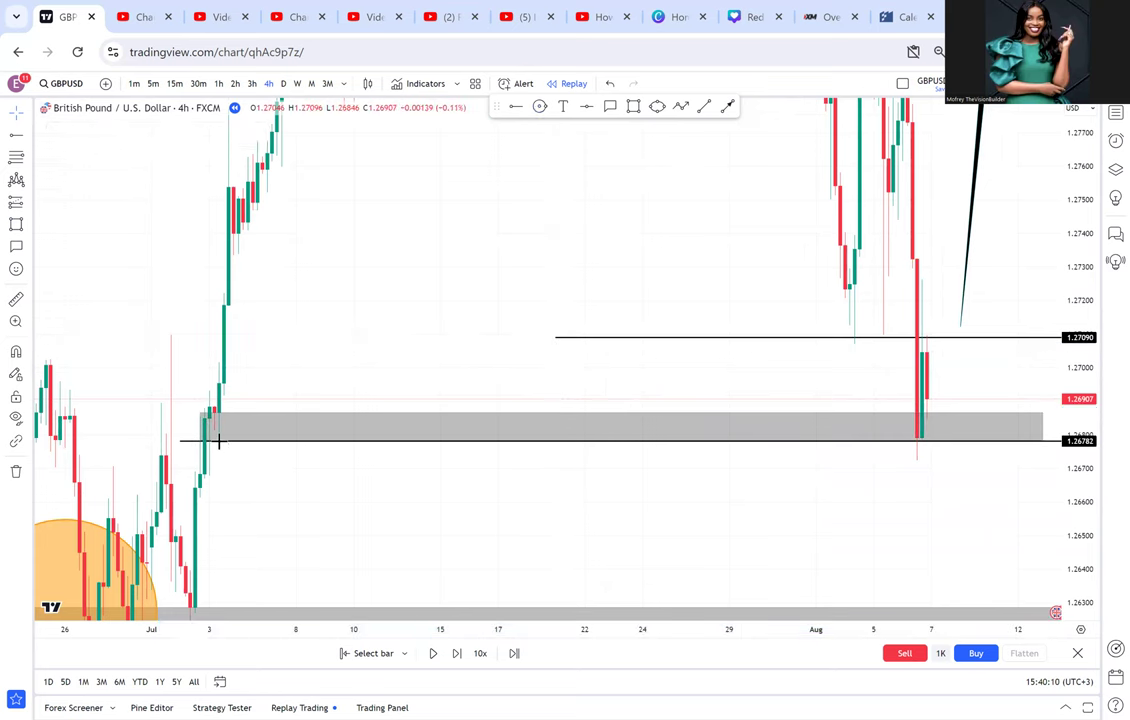
left_click_drag(209, 424, 232, 440)
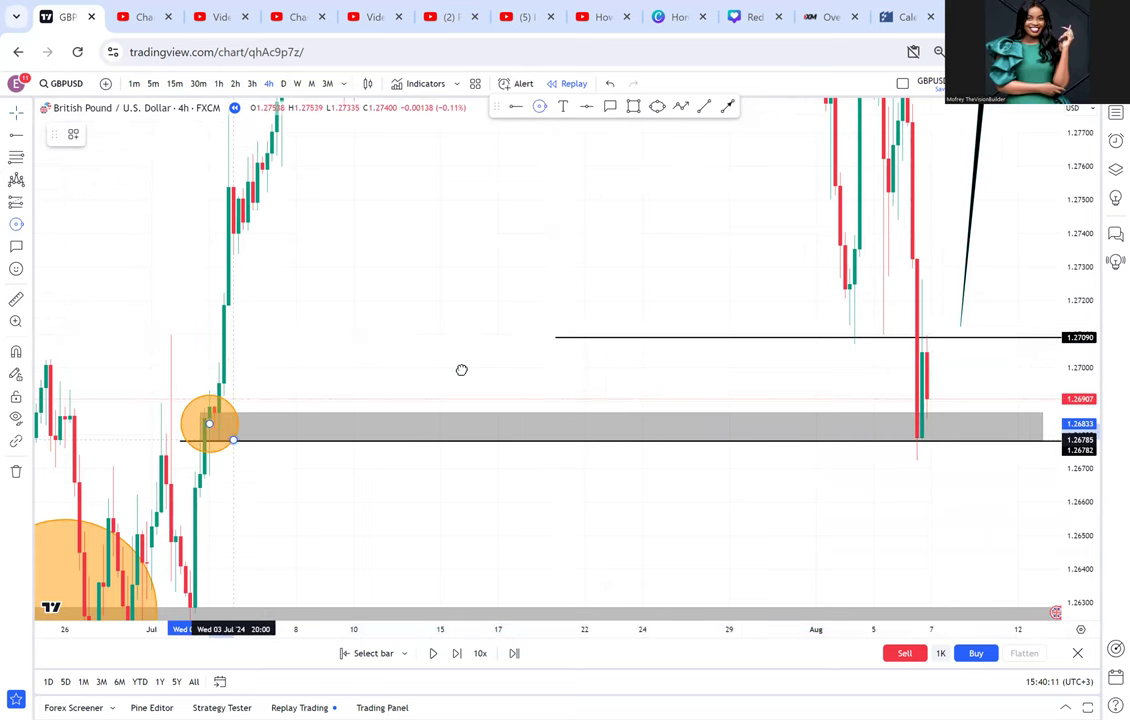
left_click_drag(533, 351, 473, 366)
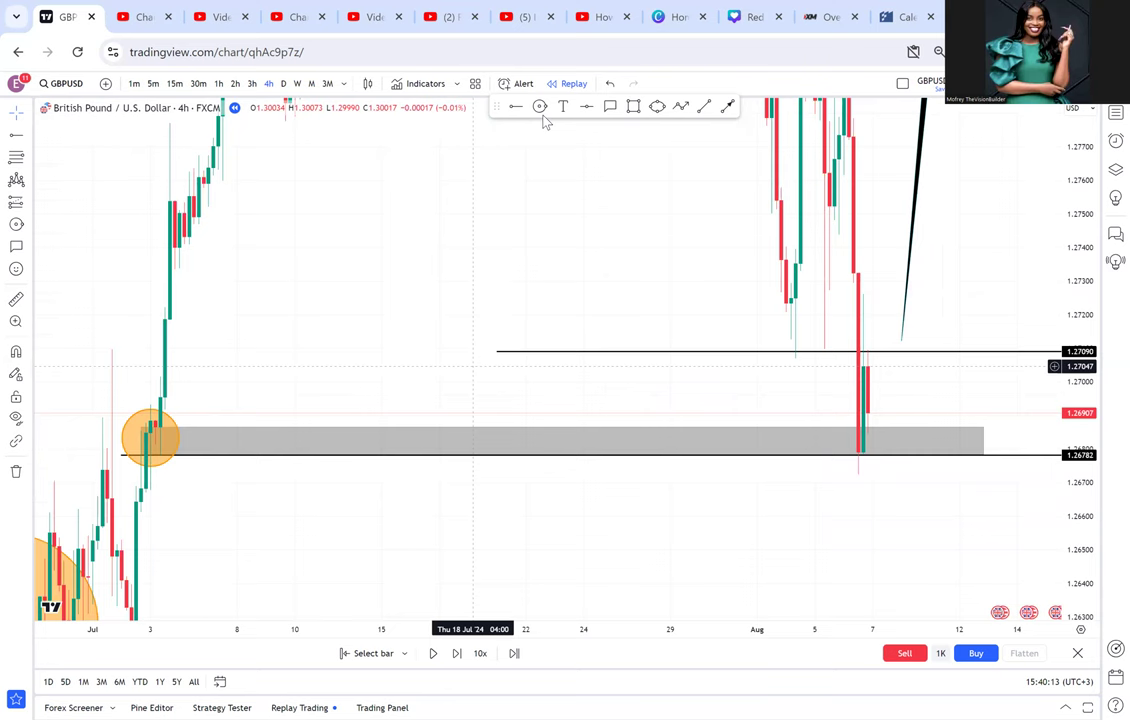
Mark where the early August candles drop into the new zone with a matching small circle
left_click(540, 107)
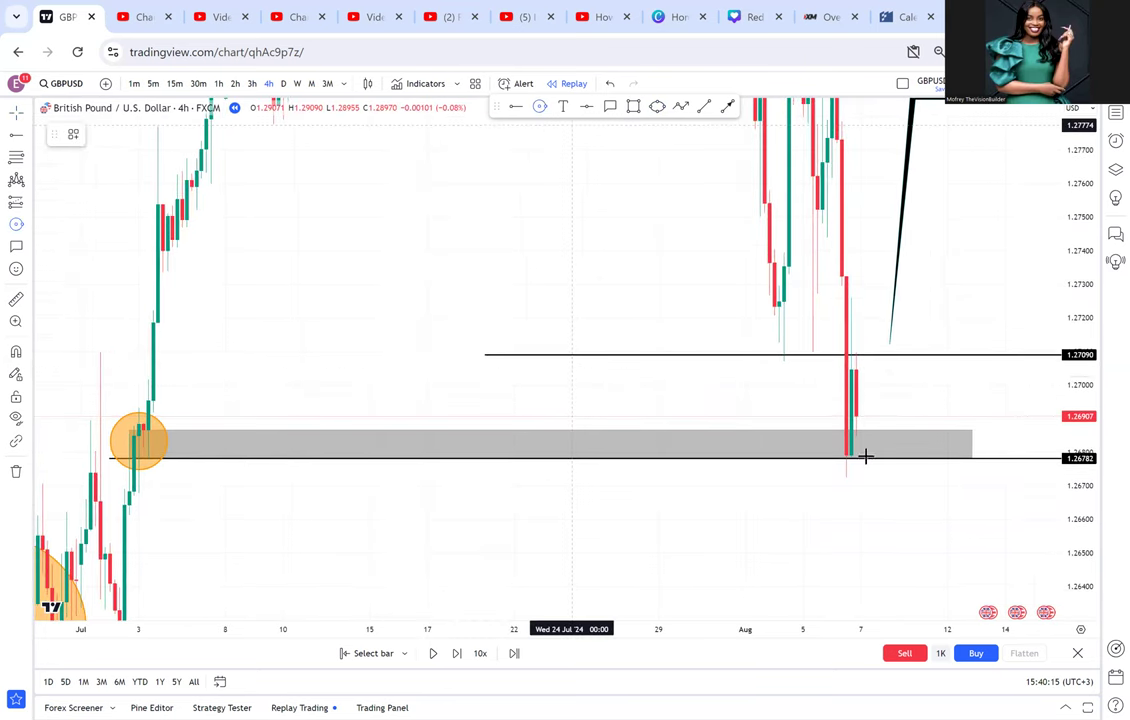
left_click_drag(842, 440, 868, 458)
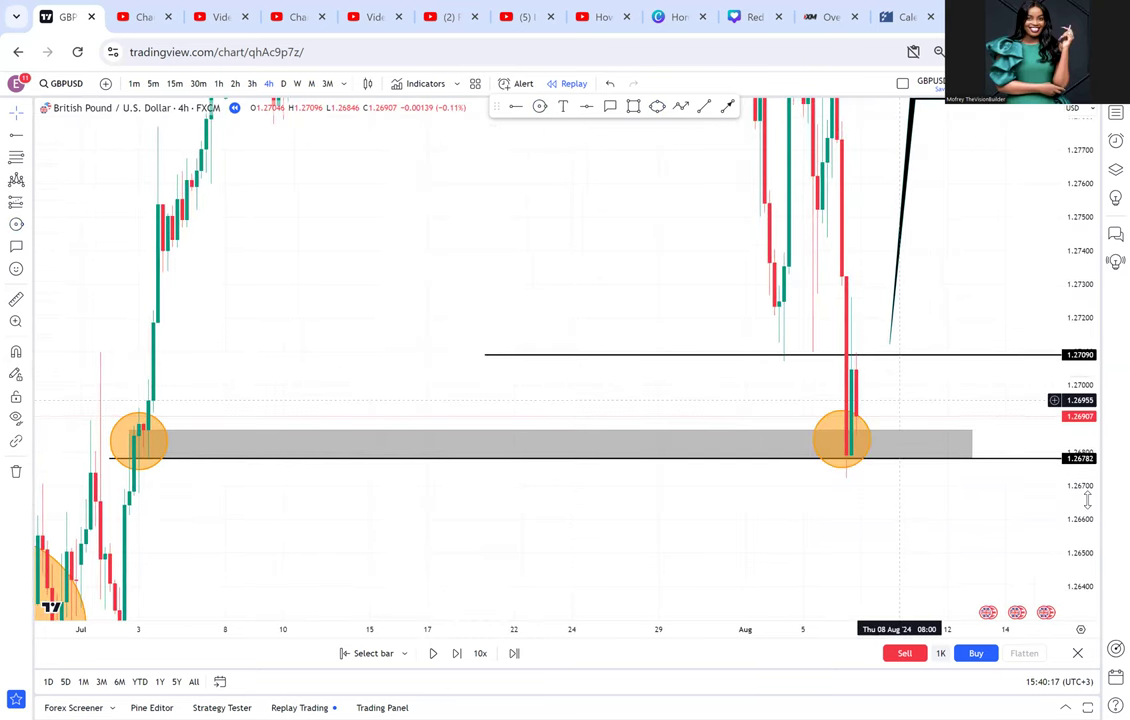
double_click(1087, 500)
scroll(995, 373, "down", 1)
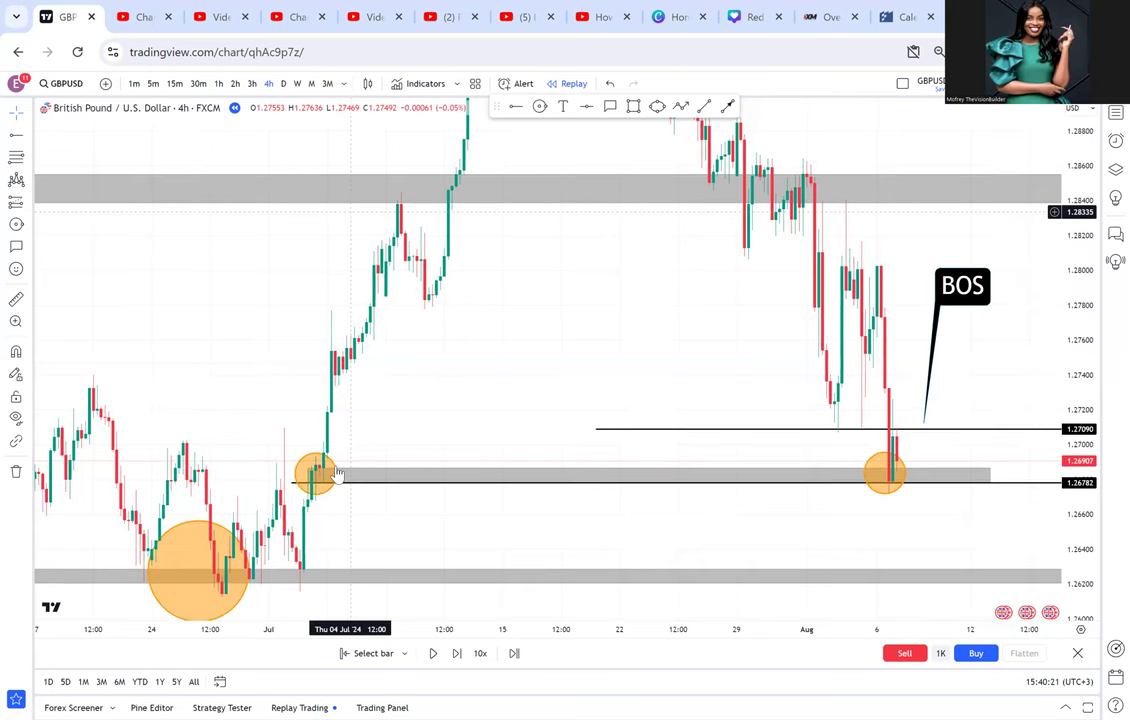
Switch back to the daily timeframe and delete the upper price zone and the 1.27090 horizontal ray
left_click(283, 85)
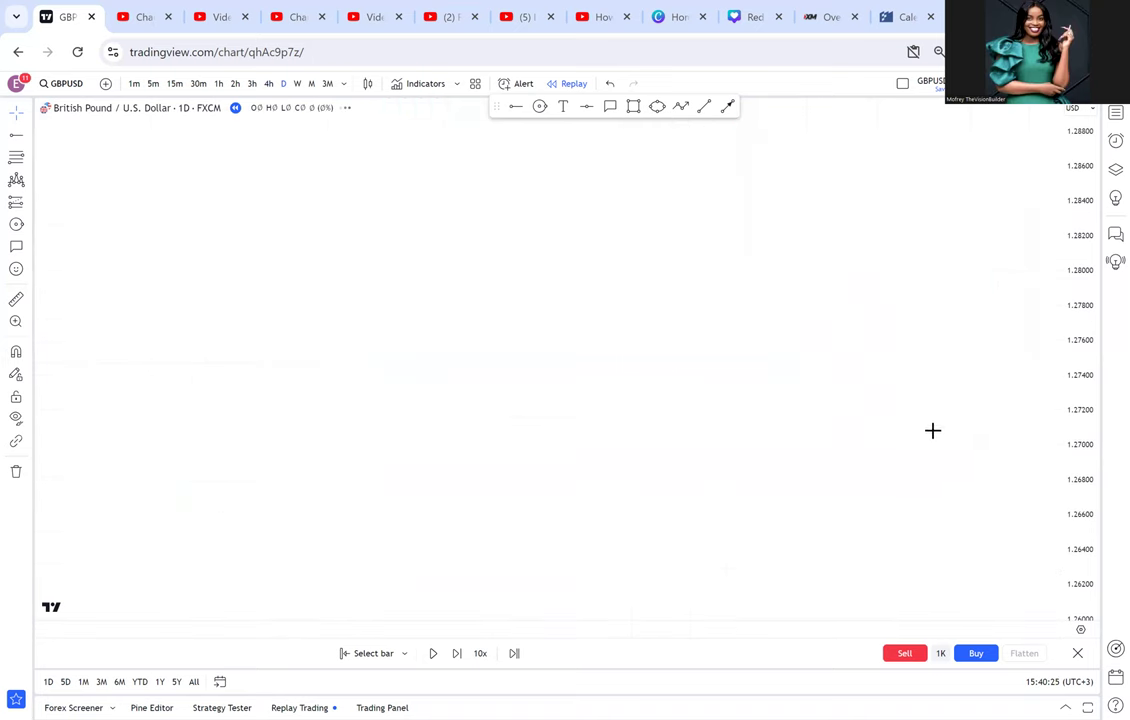
left_click_drag(930, 391, 702, 349)
left_click(700, 349)
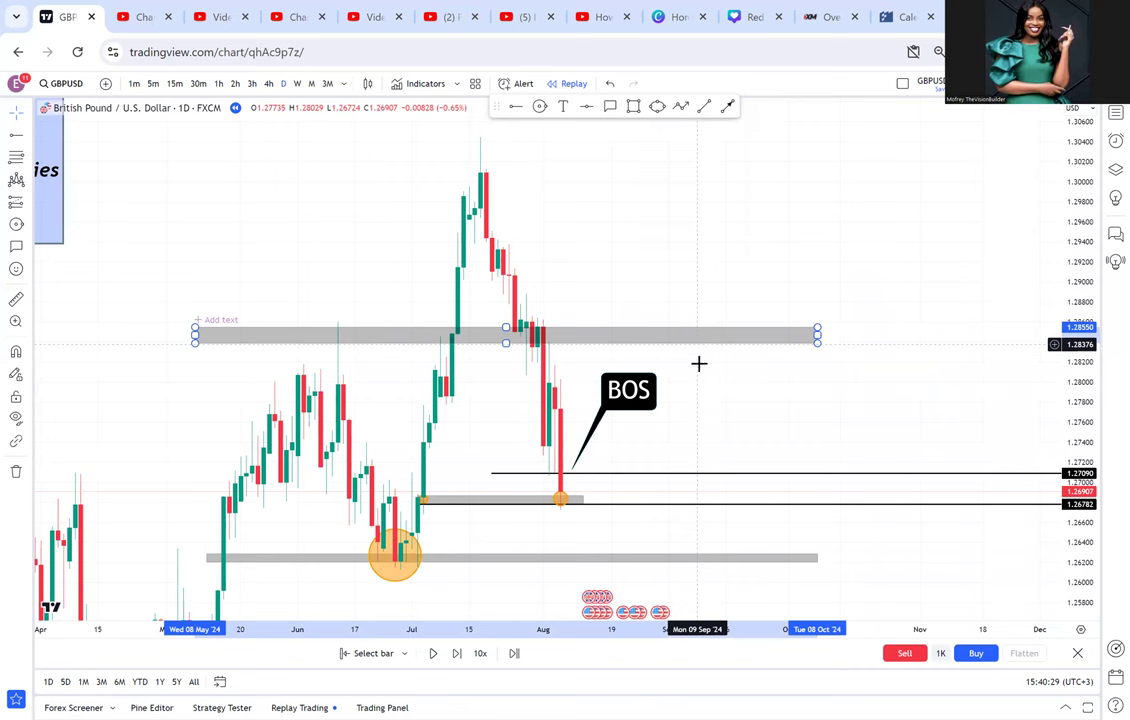
key("Delete")
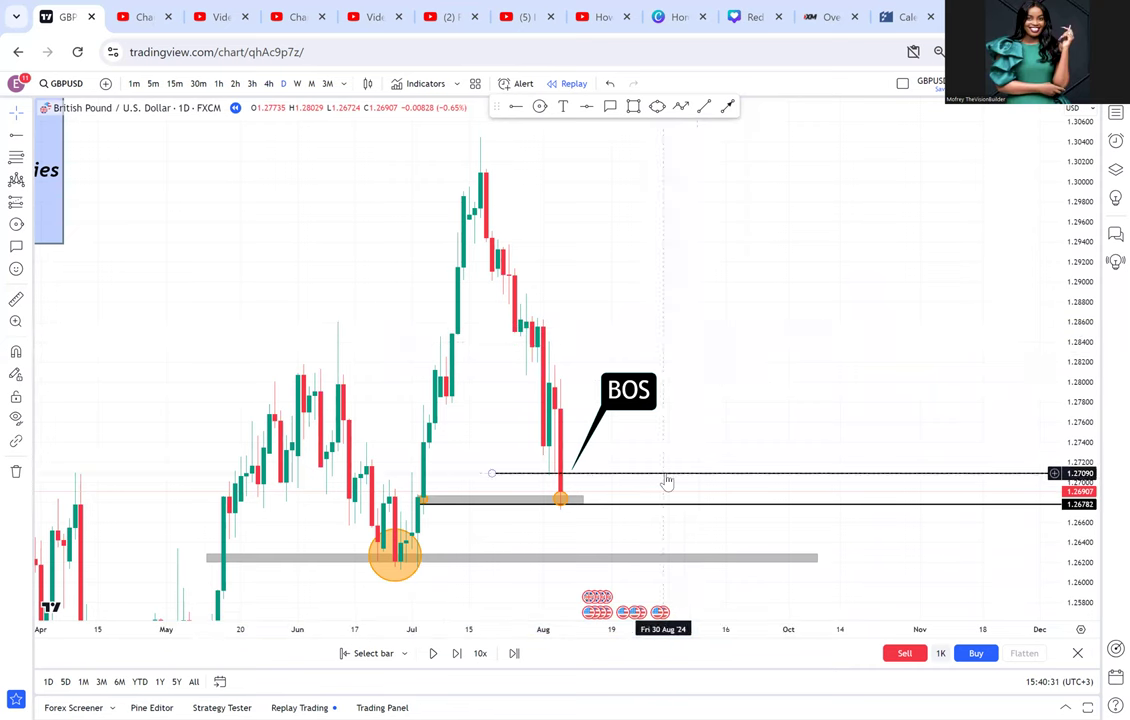
key("Delete")
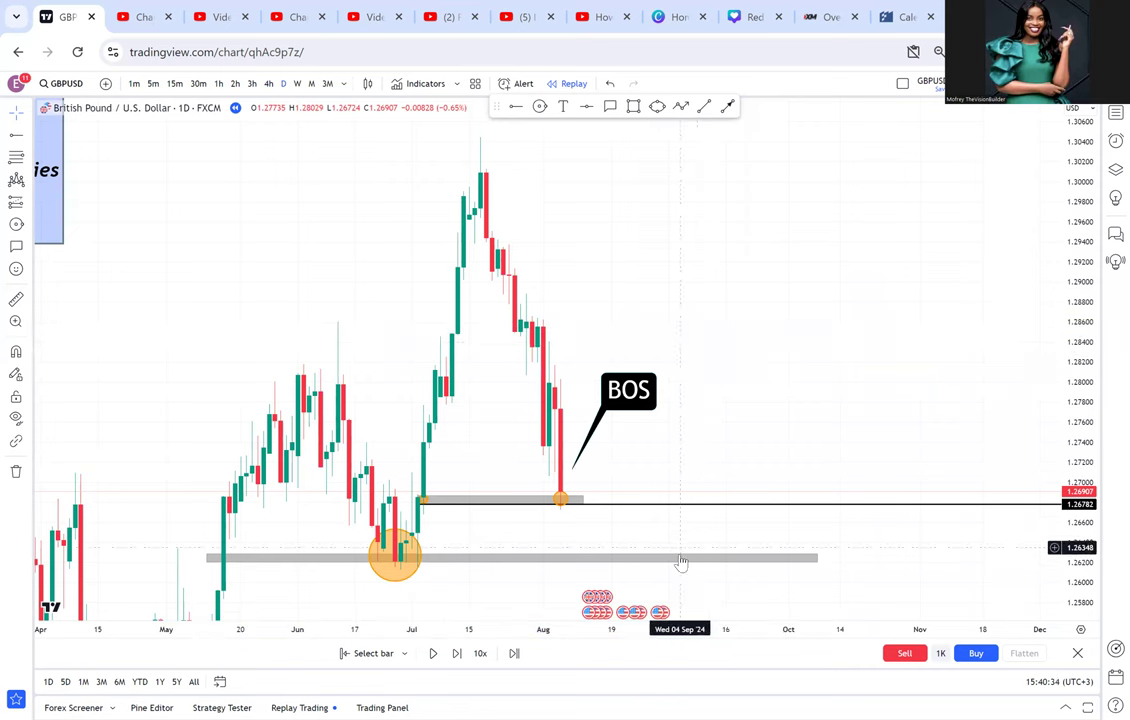
Delete the lower grey price zone near 1.26274 and the large orange circle around the late June lows
left_click(679, 557)
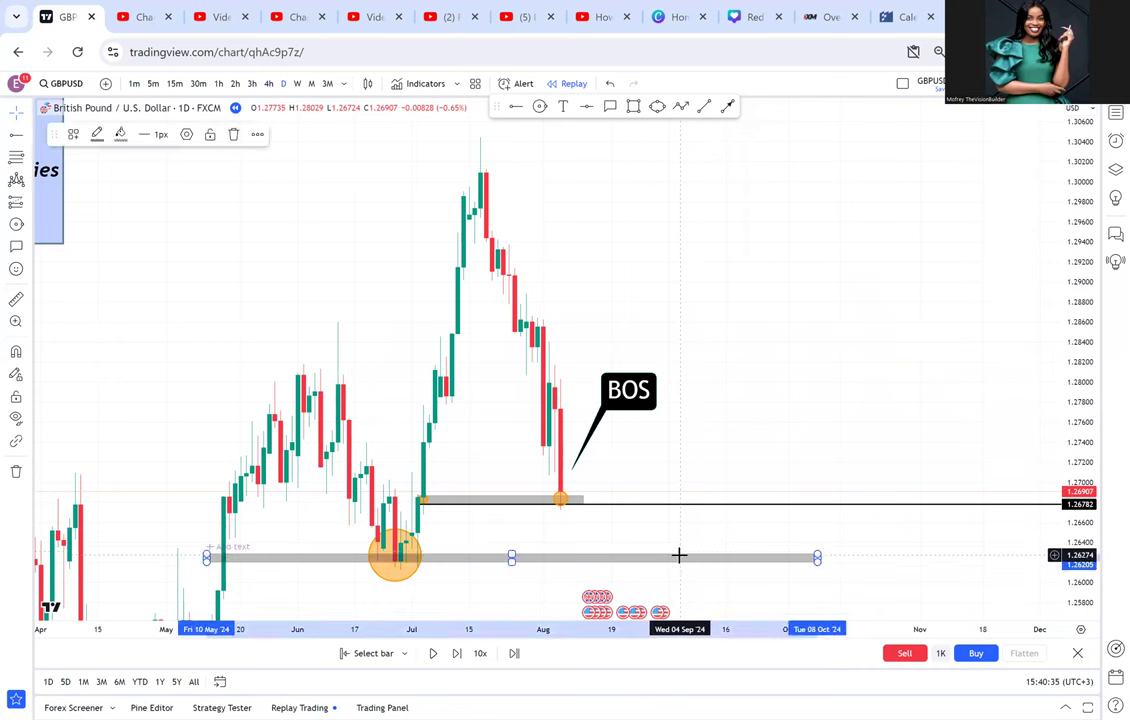
key("Delete")
left_click(421, 562)
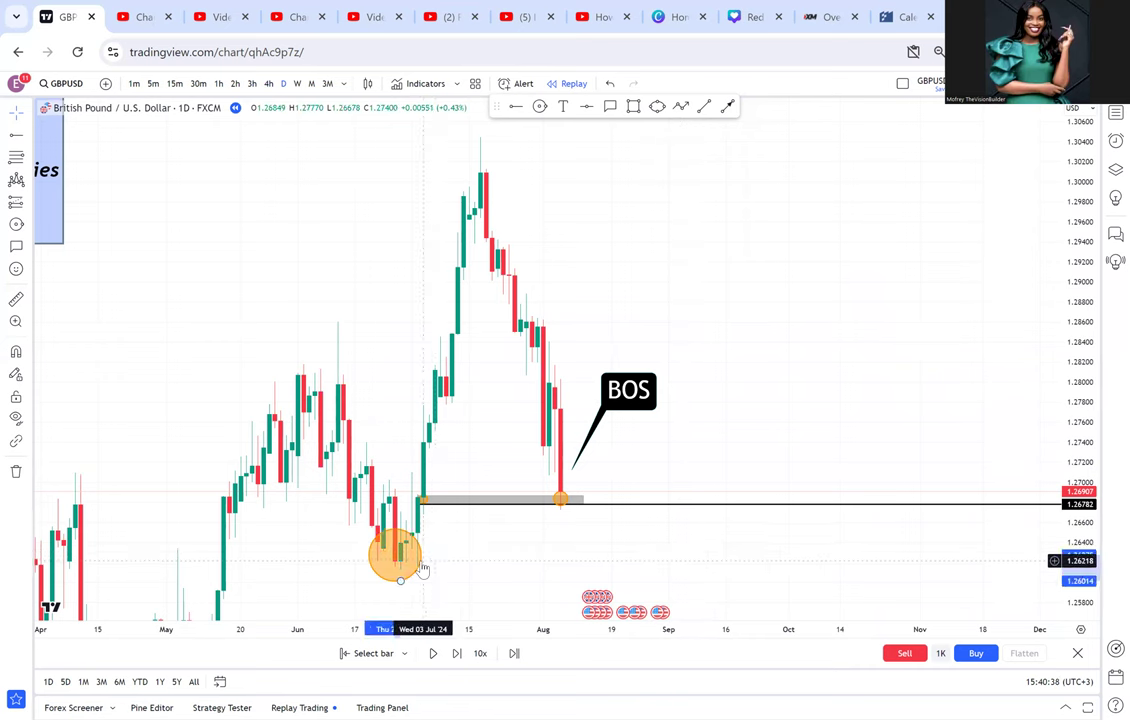
key("Delete")
Examine the wider daily price history from early 2023 and the current structure around the BOS level
mouse_move(675, 333)
left_mouse_down()
mouse_move(565, 293)
mouse_move(690, 333)
left_mouse_up()
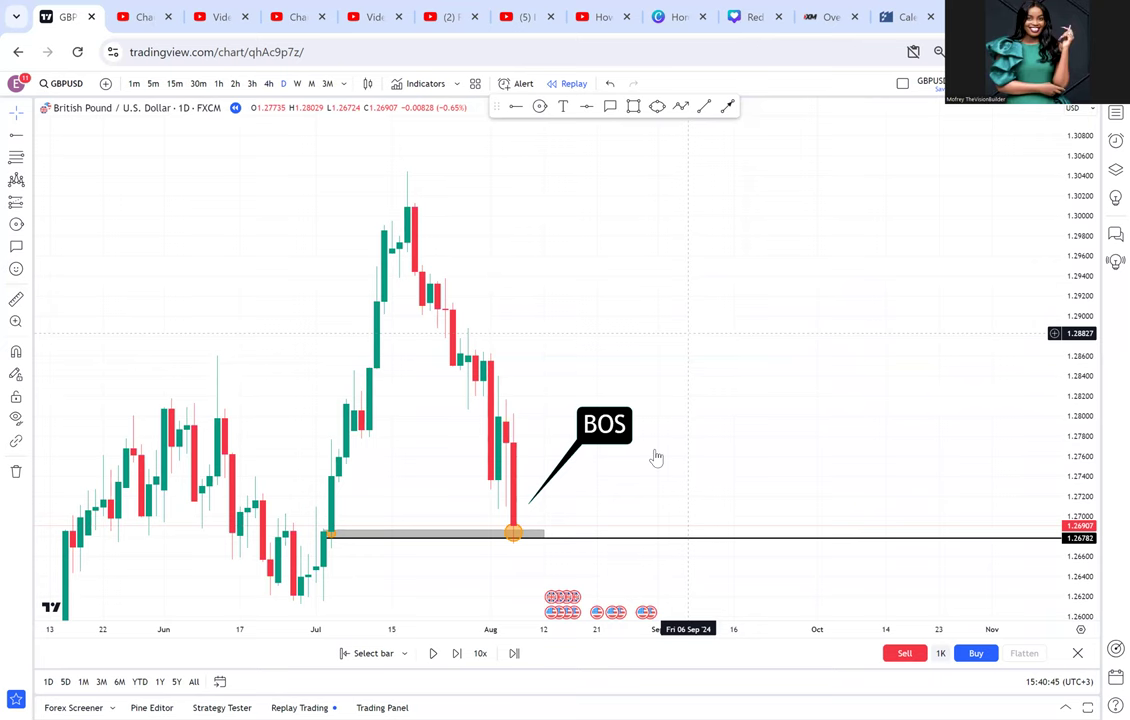
scroll(656, 457, "down", 3)
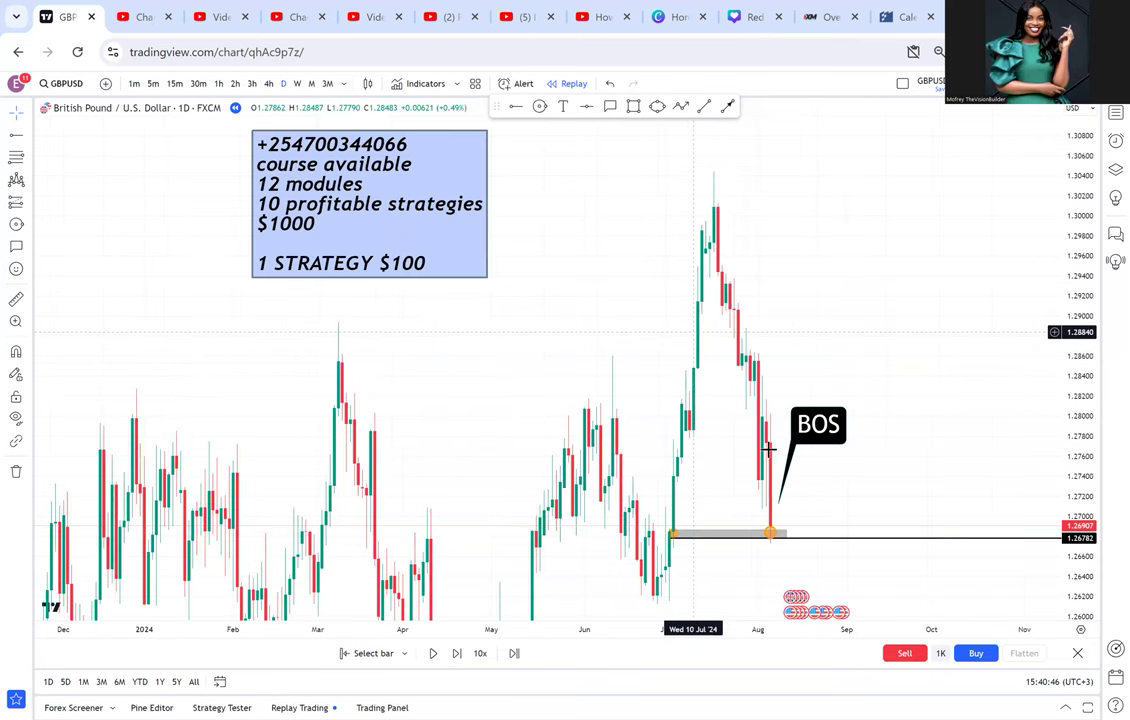
scroll(768, 450, "down", 5)
left_click_drag(744, 555, 790, 66)
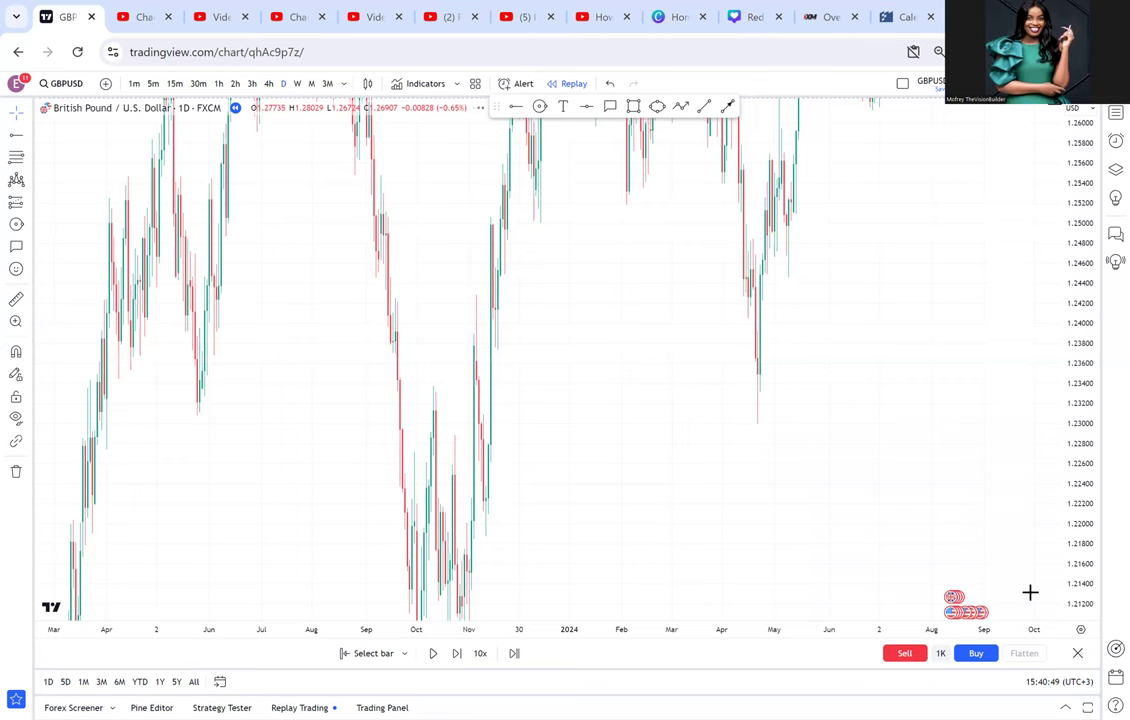
left_click_drag(420, 447, 74, 463)
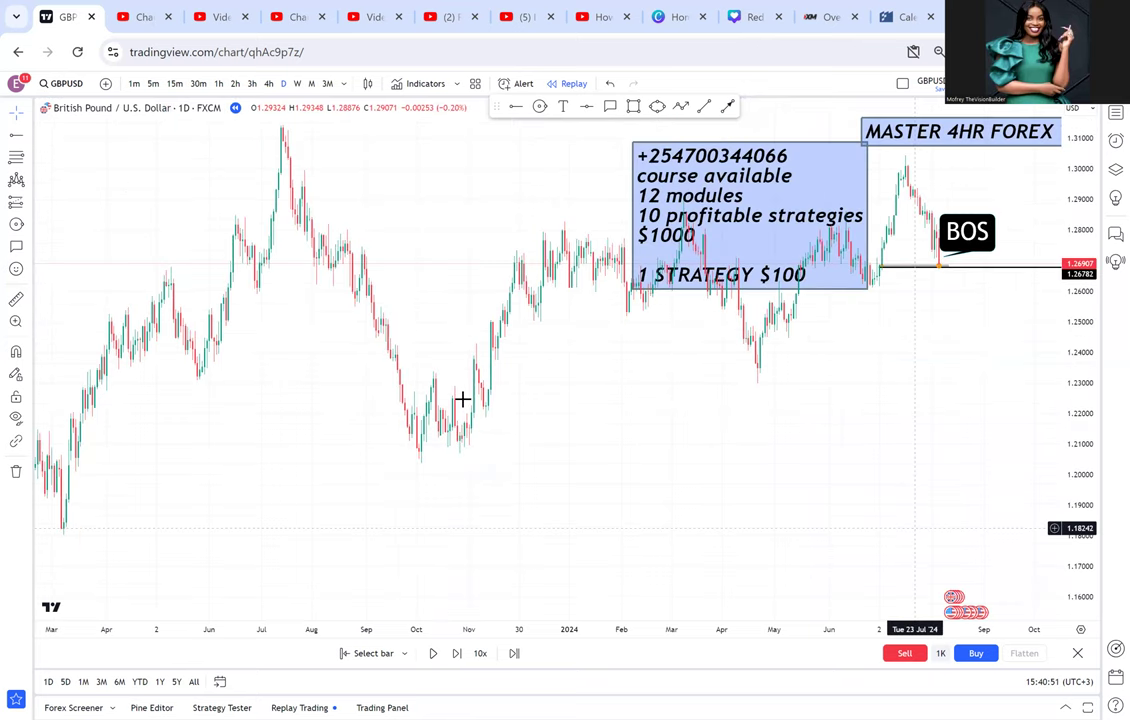
scroll(655, 364, "up", 4)
left_click_drag(428, 381, 725, 535)
left_click_drag(1073, 585, 1064, 301)
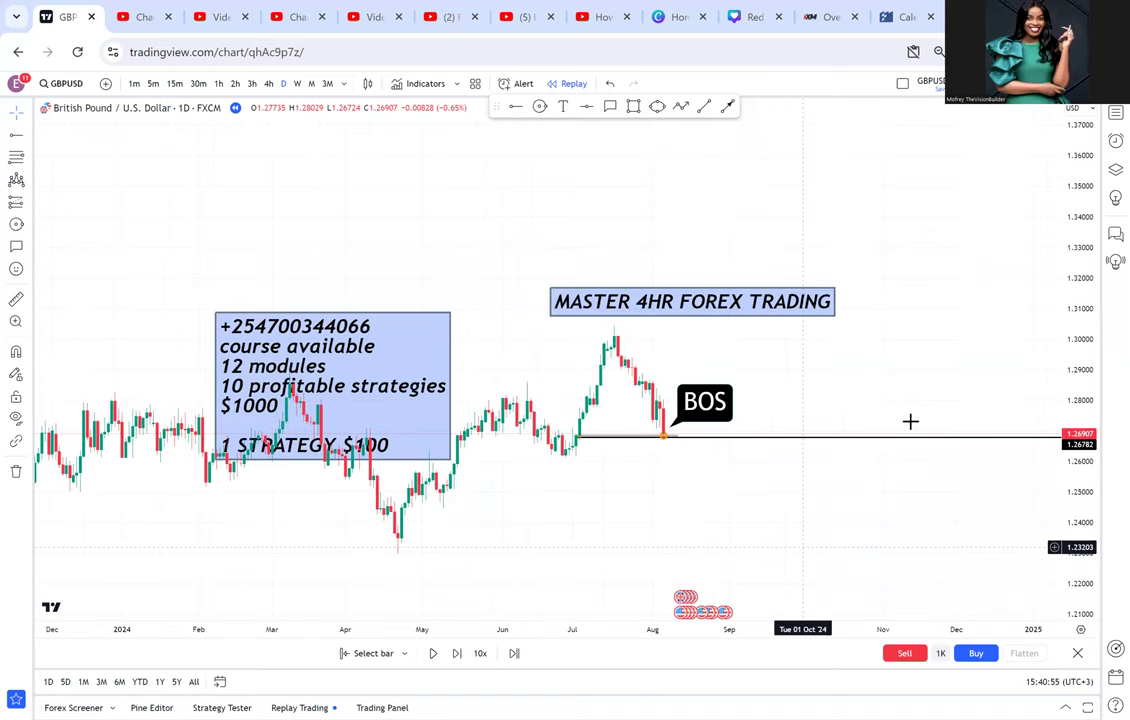
scroll(552, 466, "up", 5)
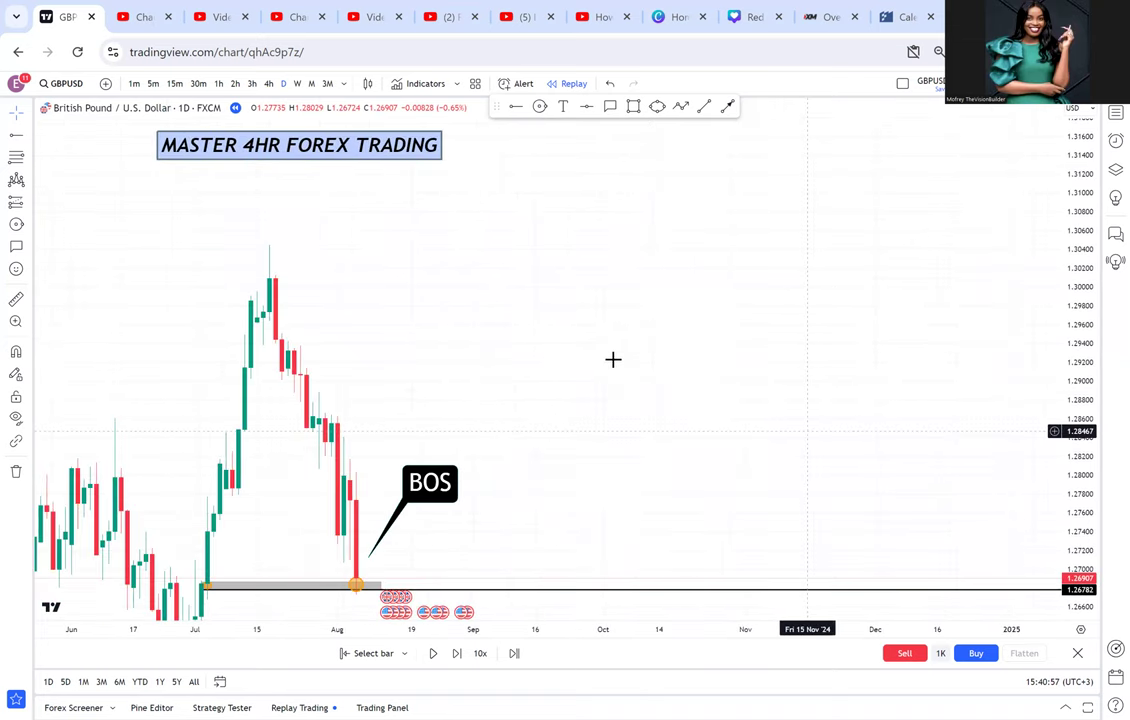
left_click_drag(557, 455, 613, 359)
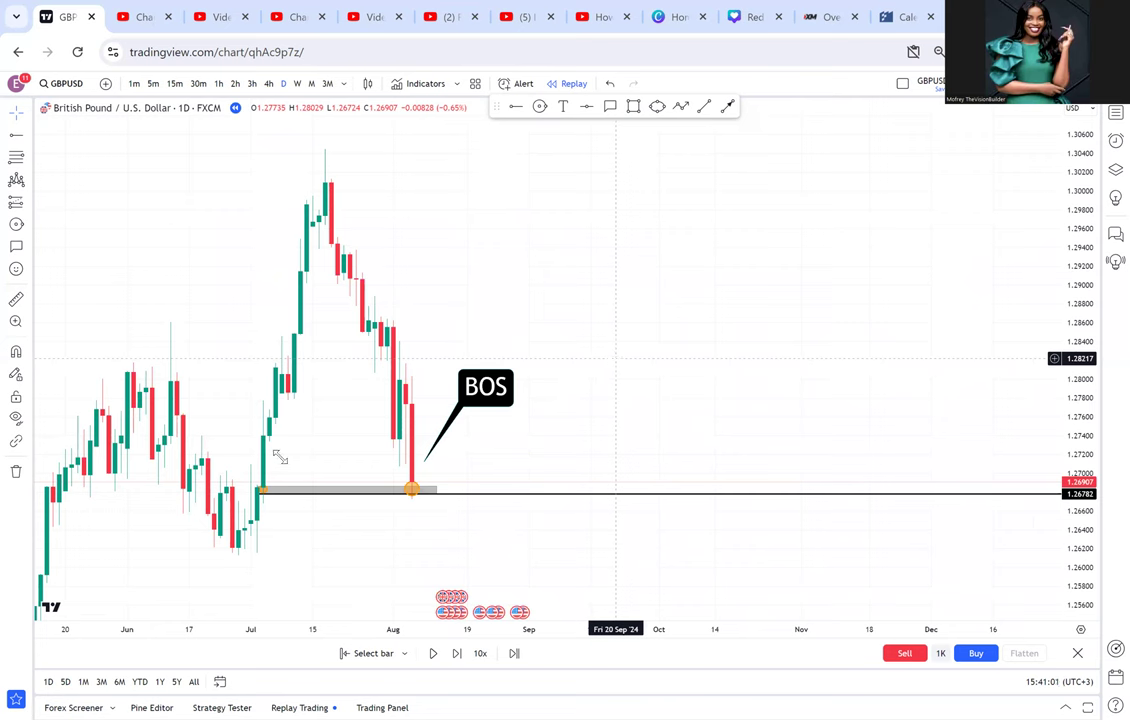
Switch to the 4-hour timeframe and add the text label "DOUBLE BOTTOM" at the grey zone between the two circles
left_click(268, 84)
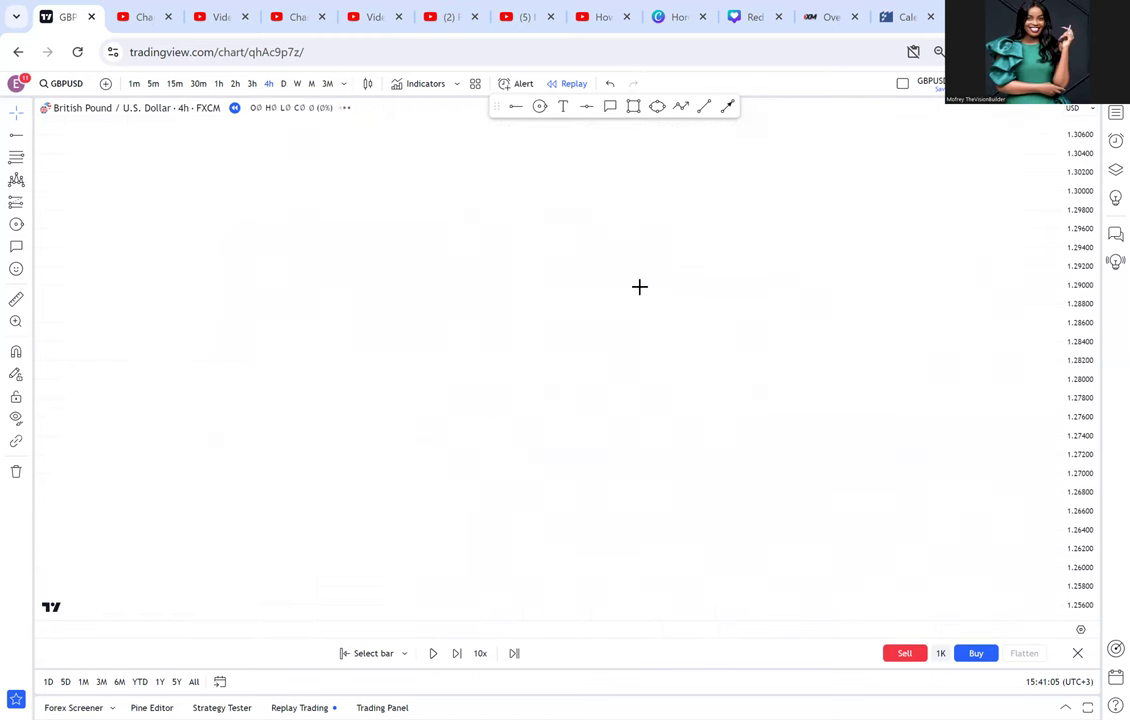
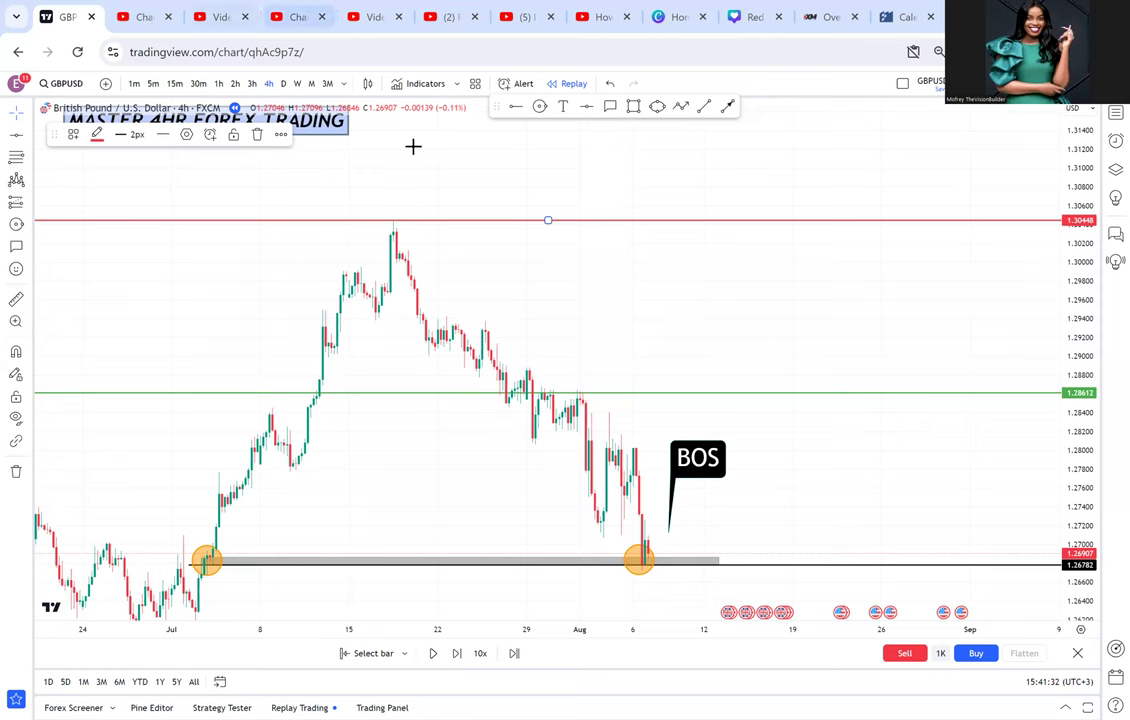
scroll(620, 424, "down", 2)
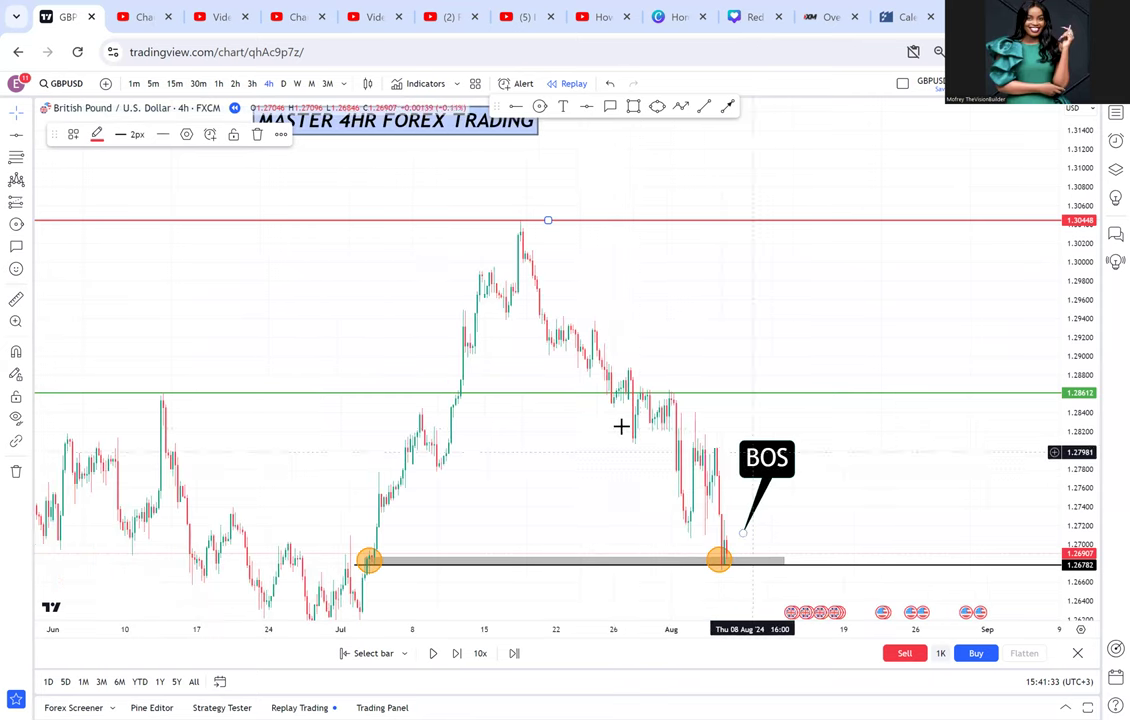
scroll(678, 436, "up", 1)
scroll(678, 436, "up", 1)
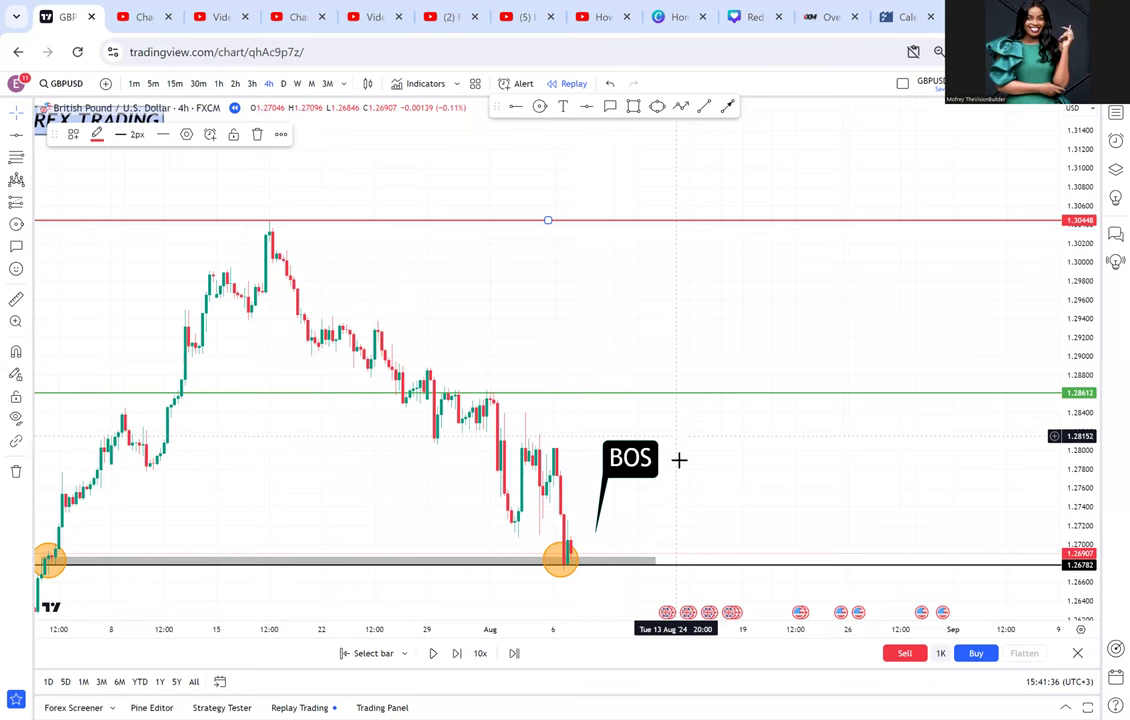
left_click_drag(686, 483, 762, 385)
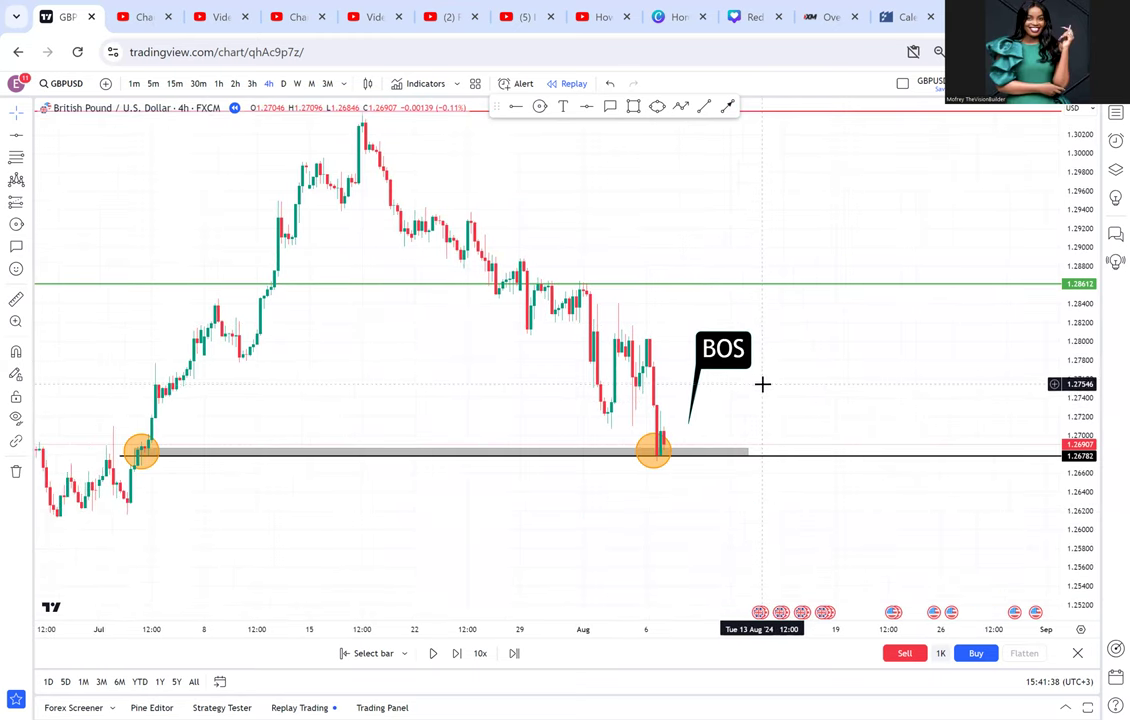
scroll(840, 380, "down", 1)
left_click_drag(862, 380, 855, 426)
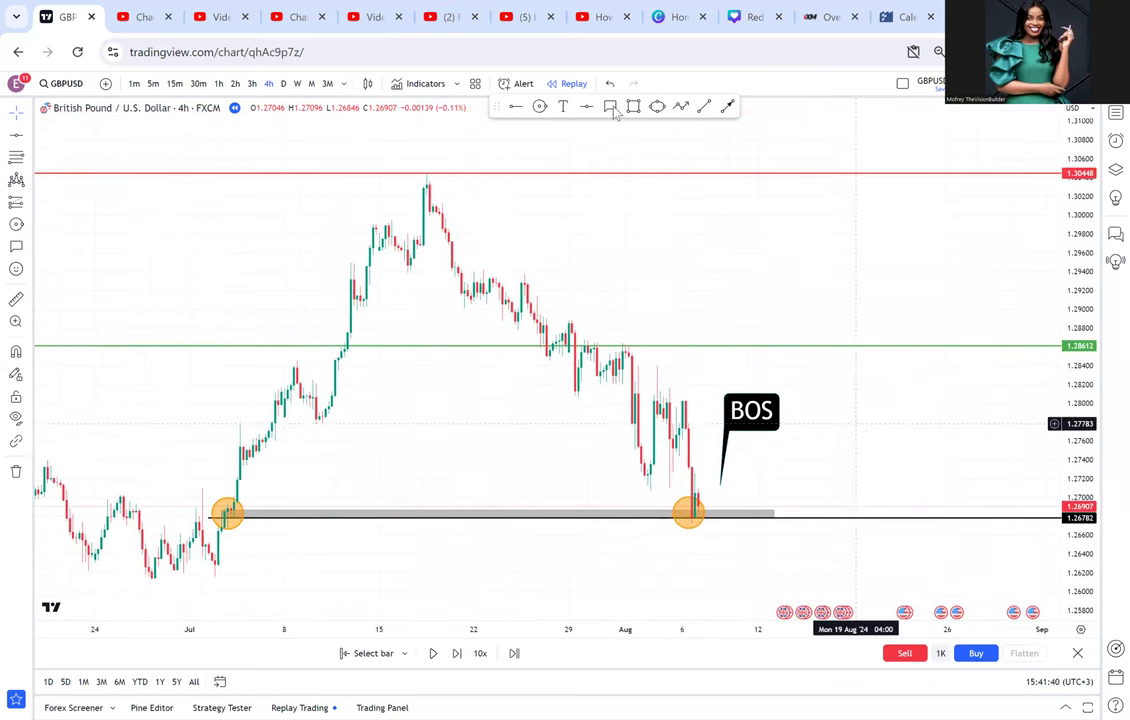
left_click(425, 514)
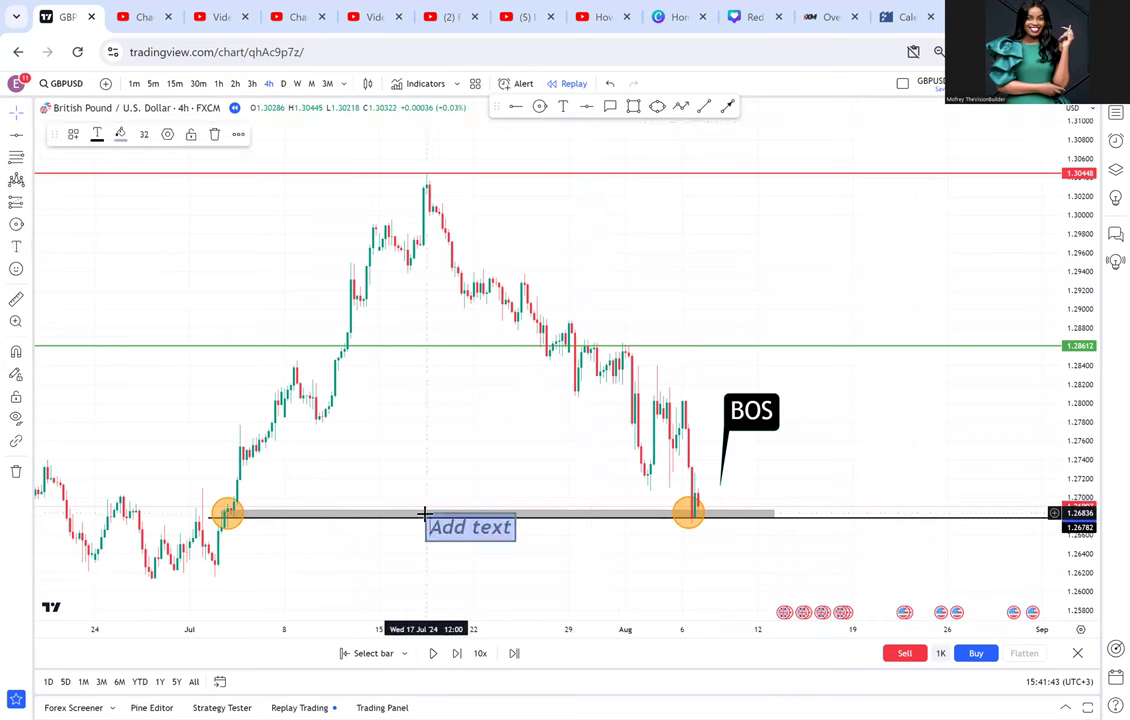
type("DOUBL")
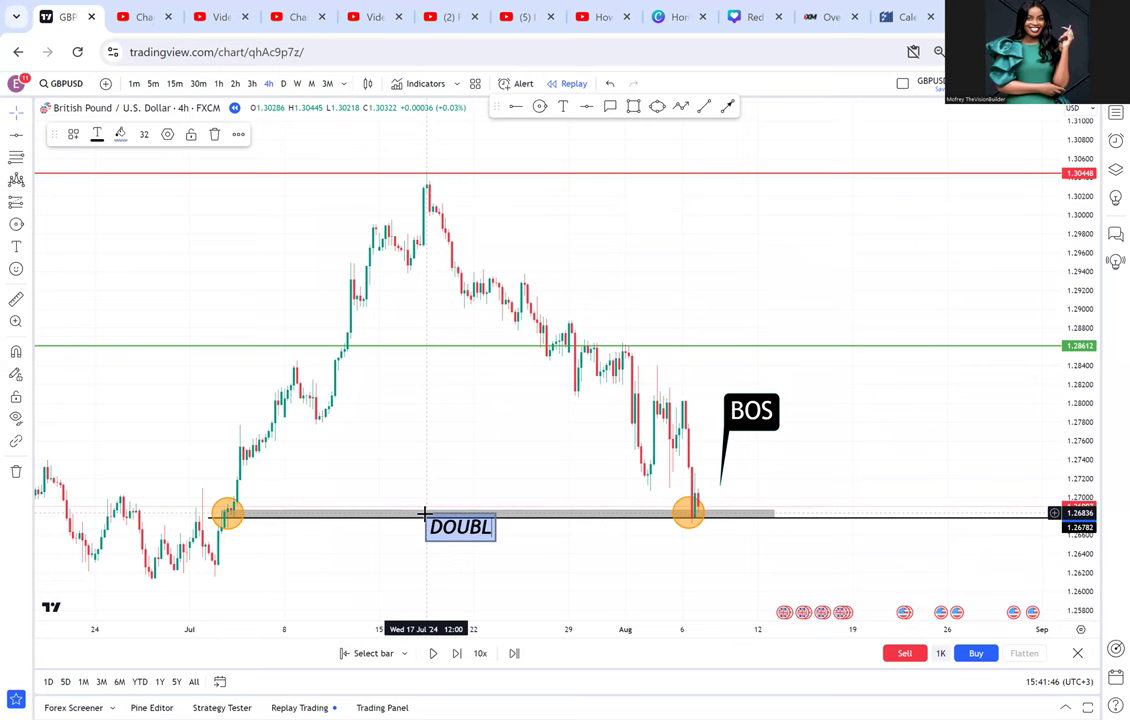
type("E B")
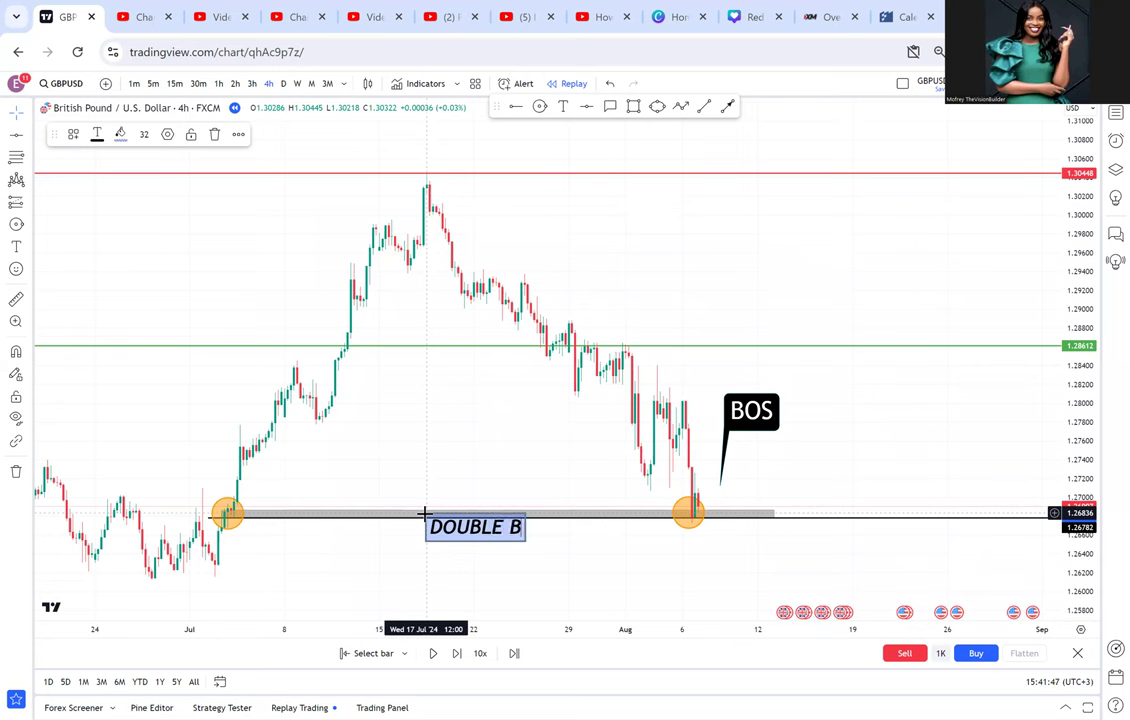
type("OTTOM")
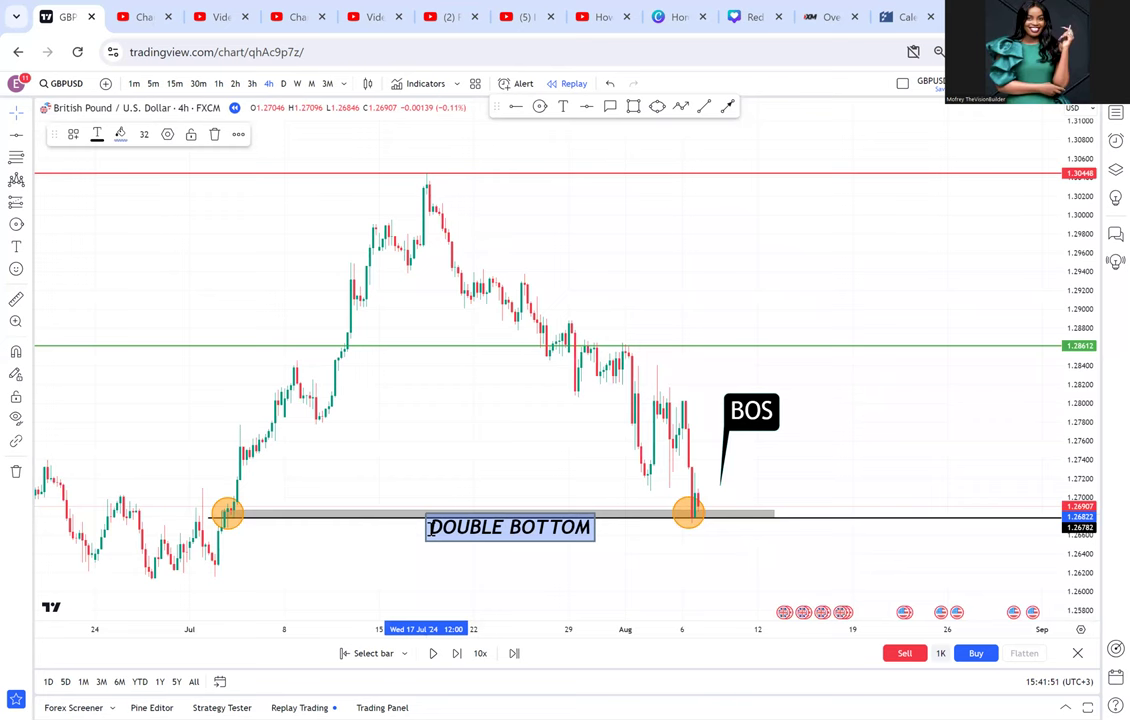
Extend the label to read "POSSIBLE DOUBLE BOTTOM" and move it onto the grey zone, starting at about 11 July 2024
left_click(431, 529)
type("P")
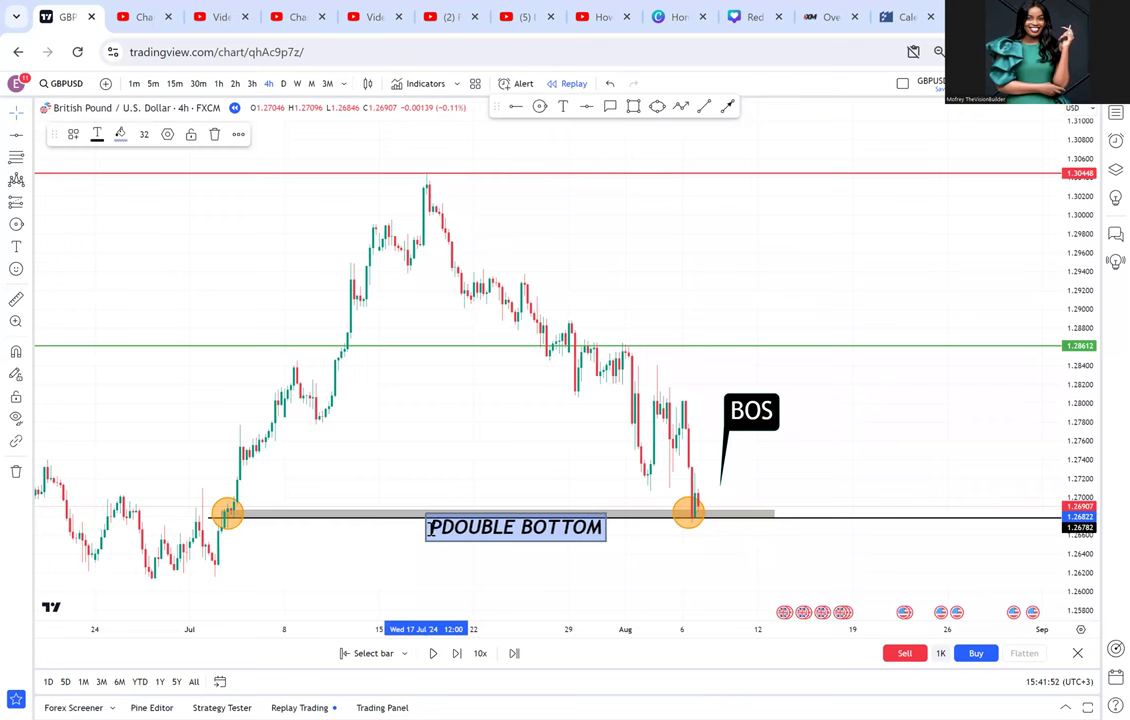
type("OSSI")
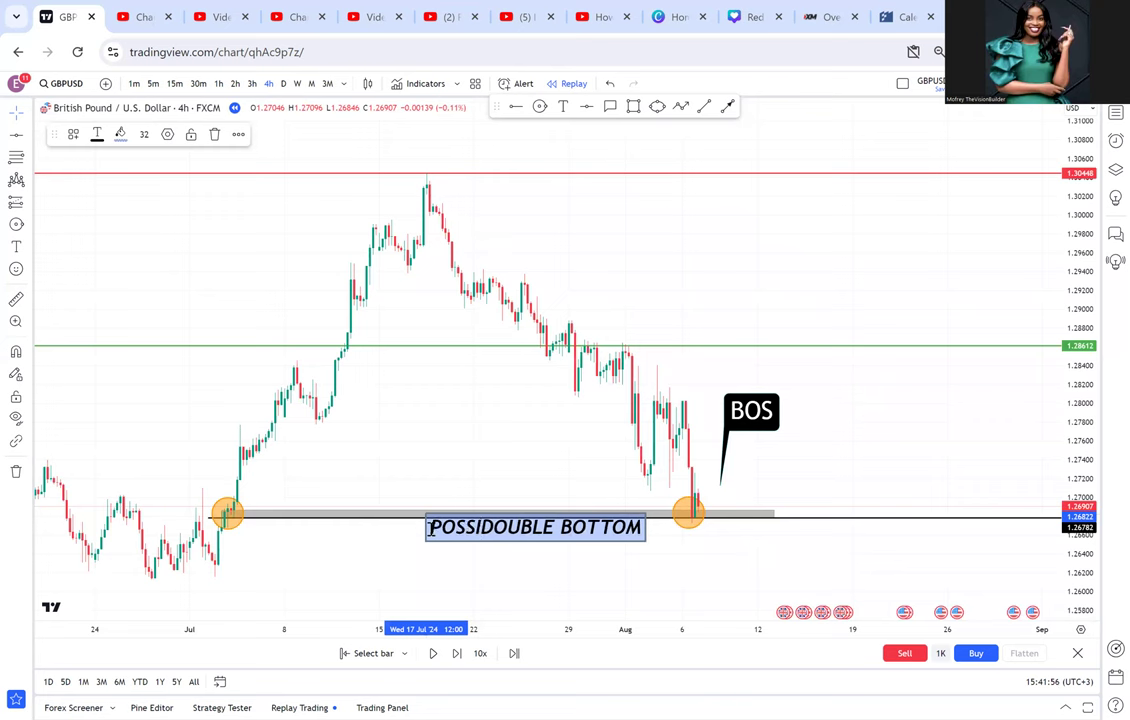
type("B")
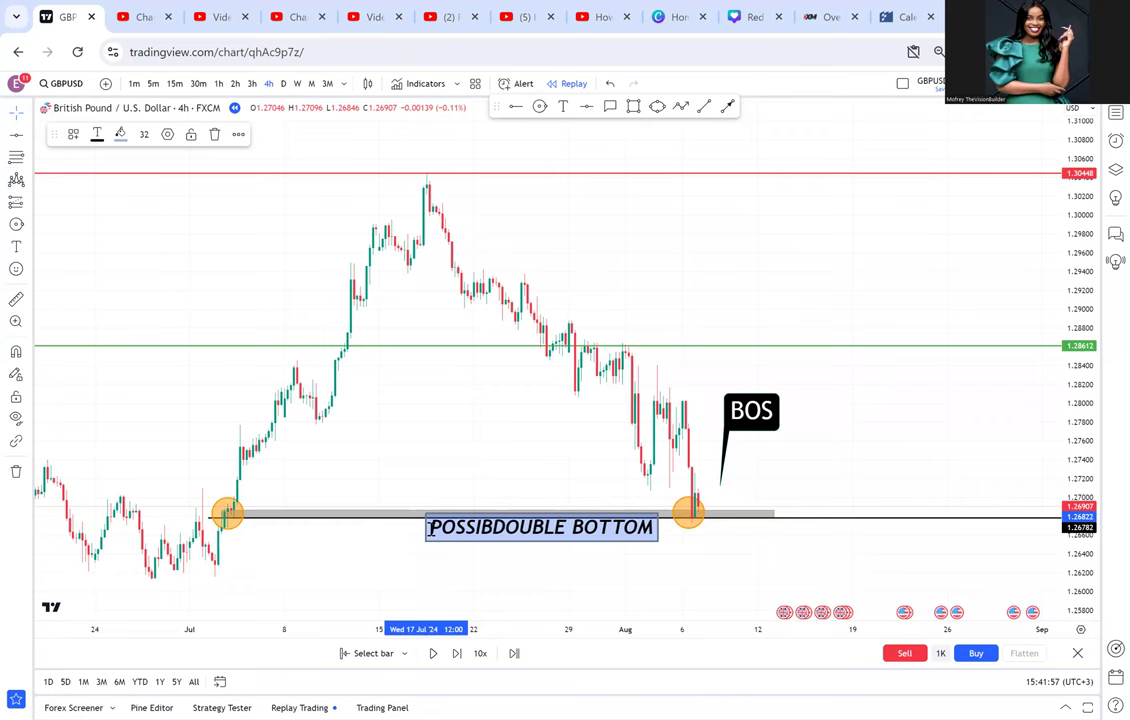
type("LE")
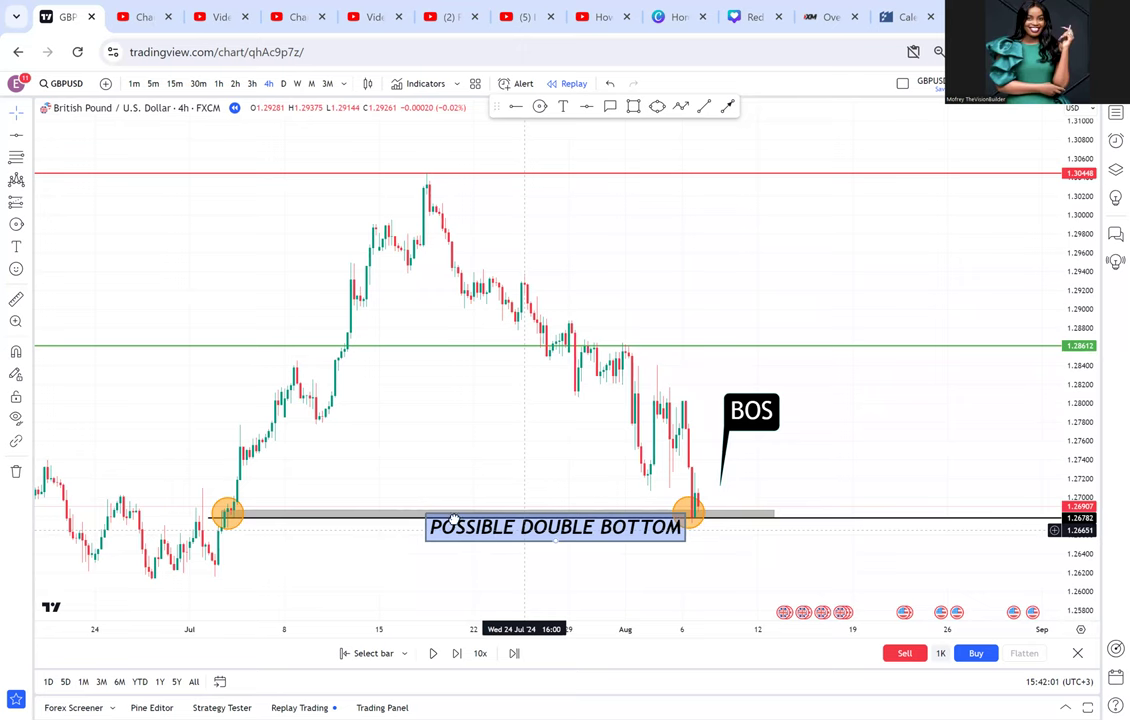
left_click_drag(502, 533, 429, 518)
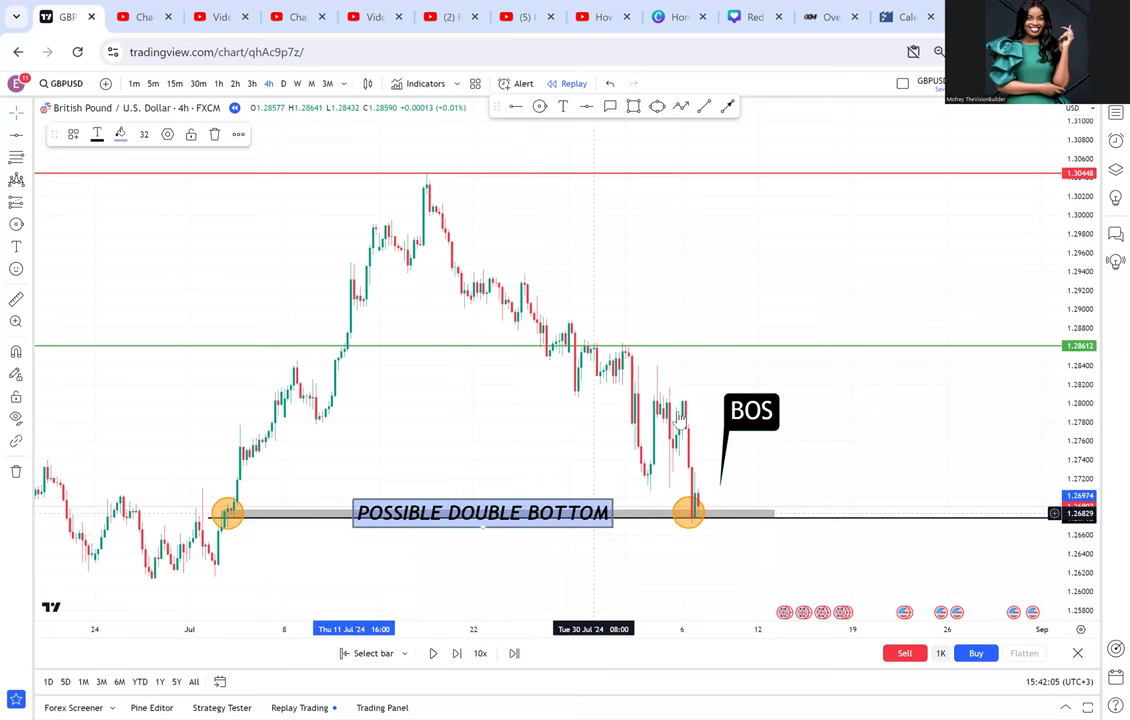
Change the BOS callout's text to "CRB"
scroll(680, 418, "up", 2)
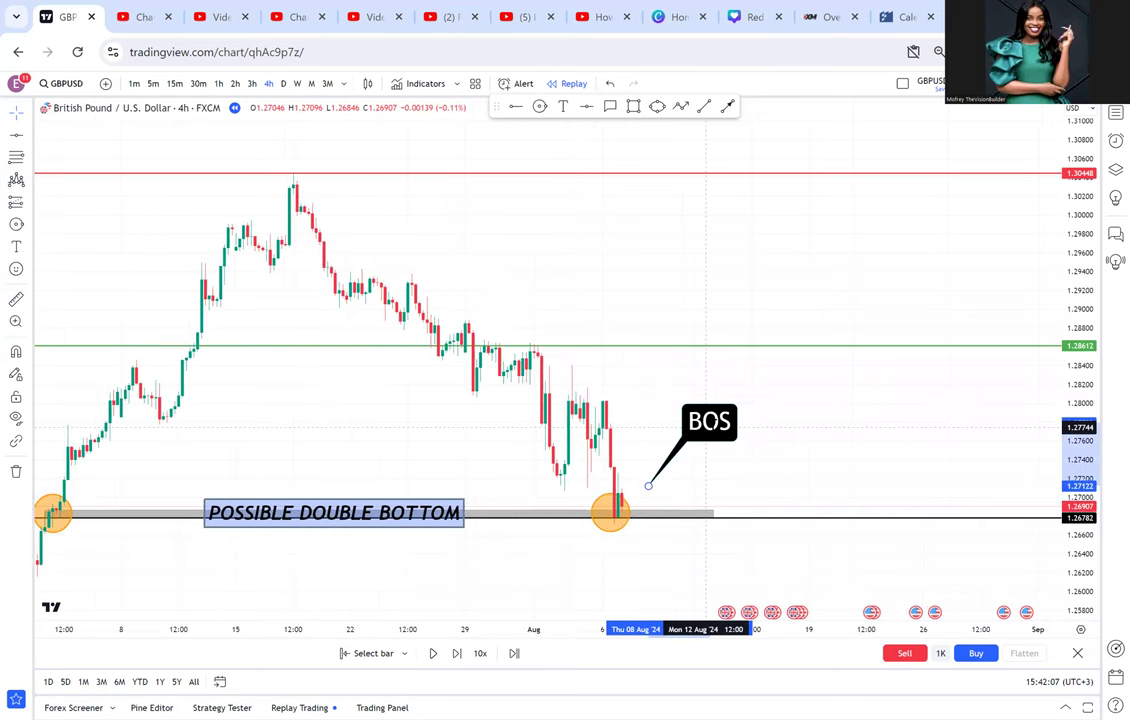
double_click(708, 424)
type("C")
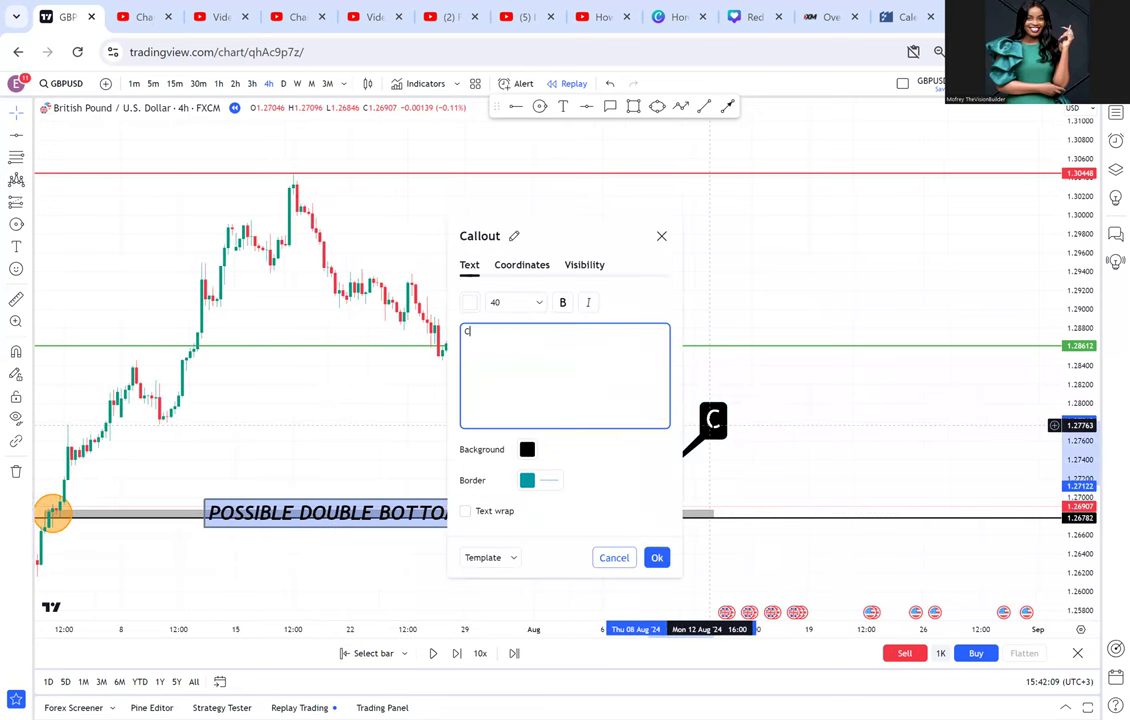
type("RB")
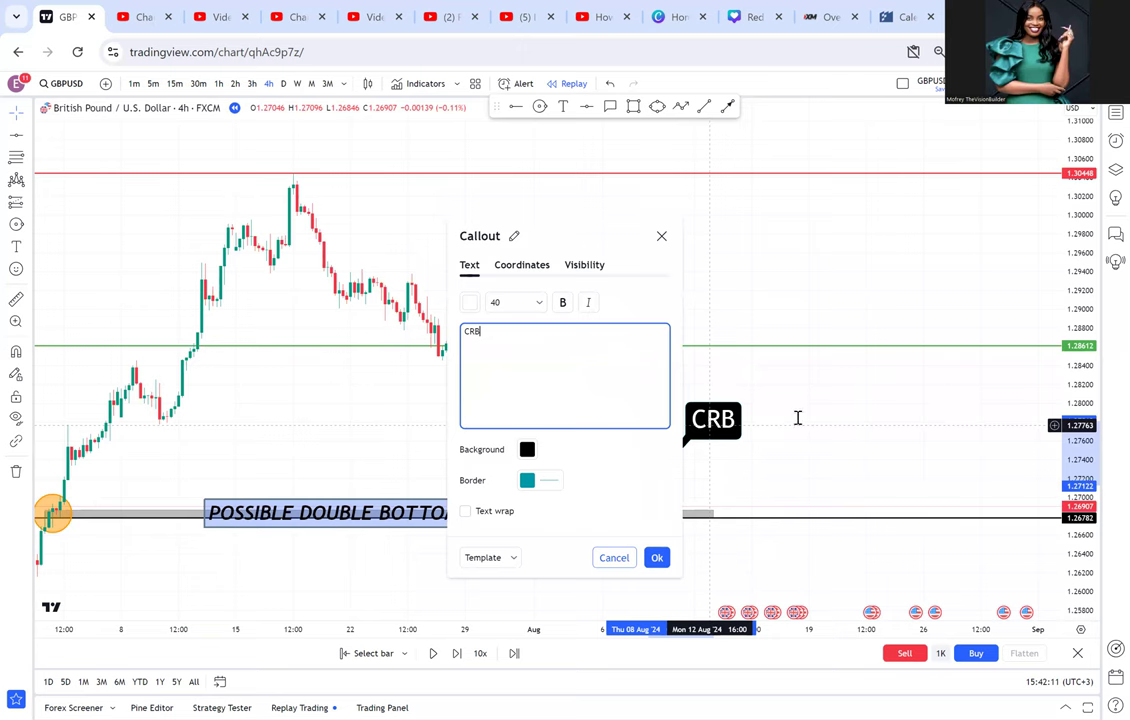
left_click(798, 418)
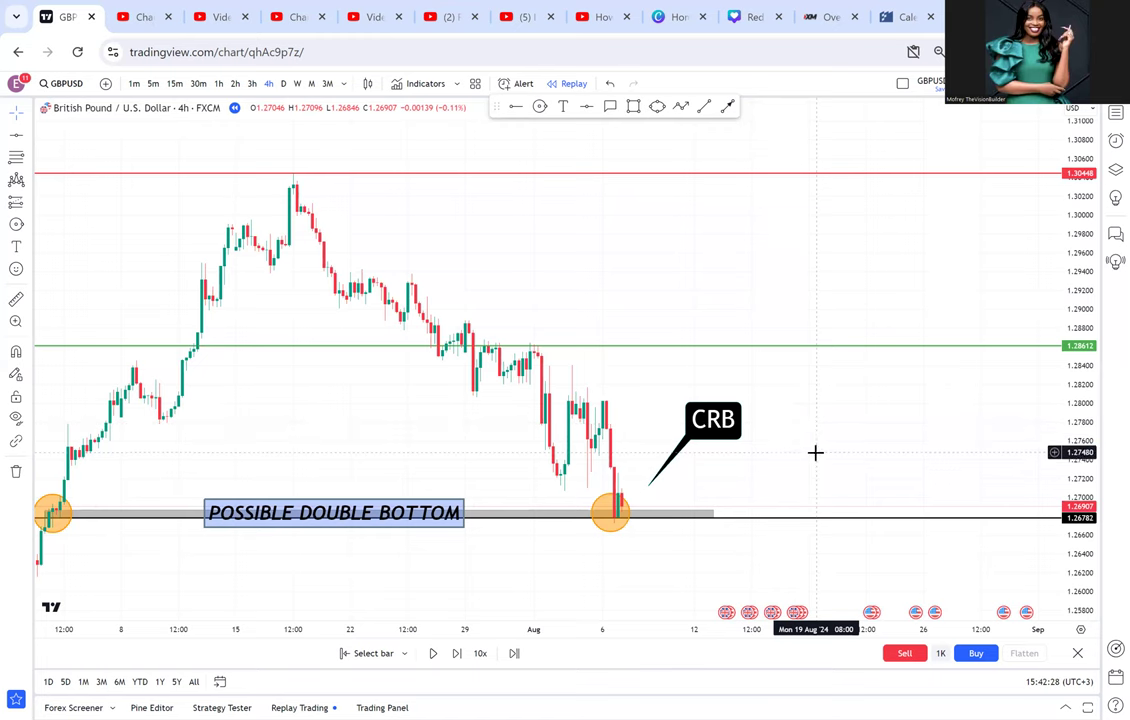
Draw a horizontal ray from the 2 August 2024 04:00 candle low area at about 1.27253
scroll(812, 446, "up", 3)
left_click_drag(620, 480, 877, 437)
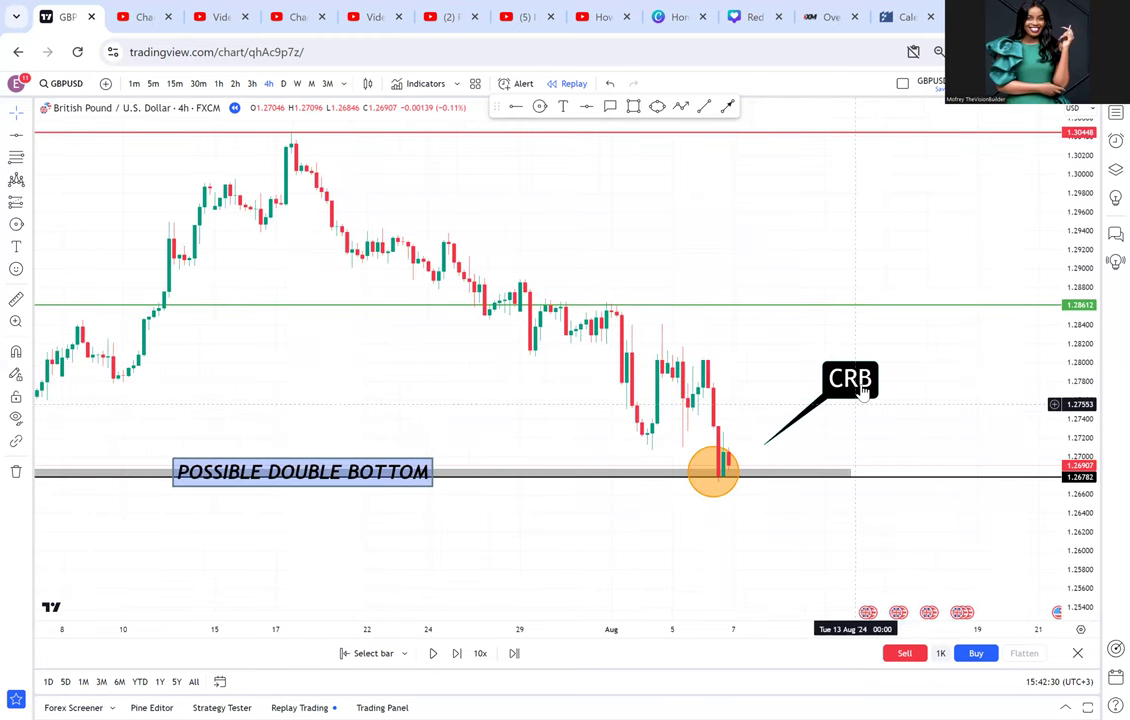
left_click_drag(1089, 543, 992, 435)
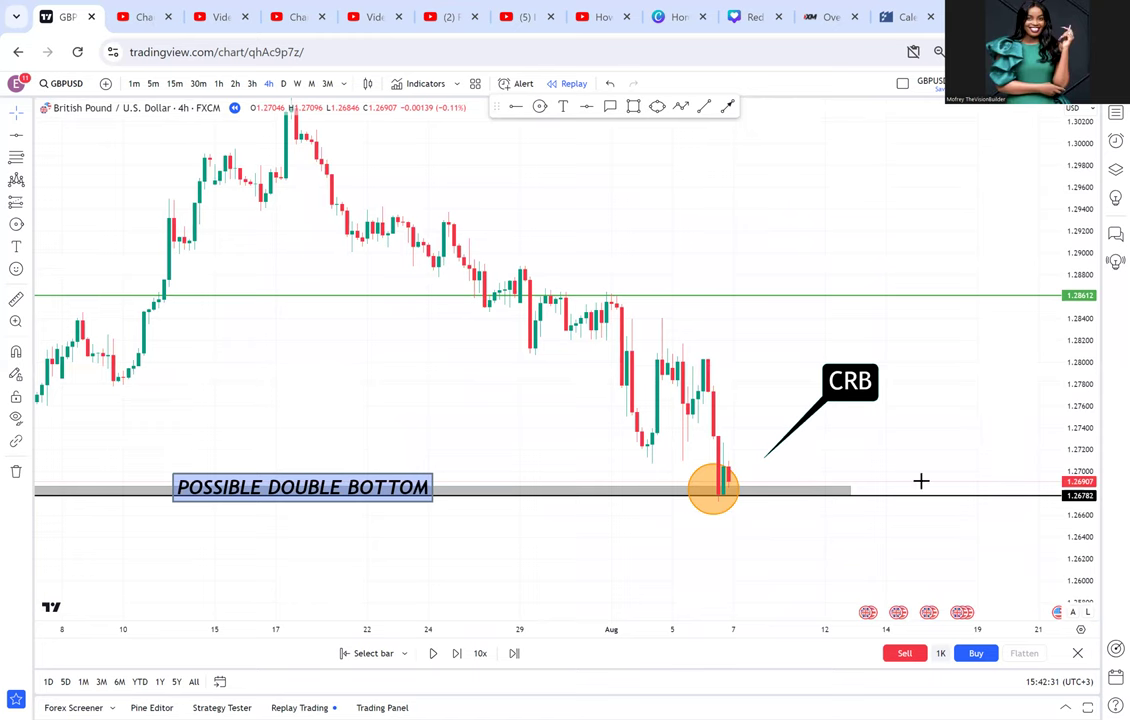
left_click_drag(921, 480, 861, 417)
left_click(516, 108)
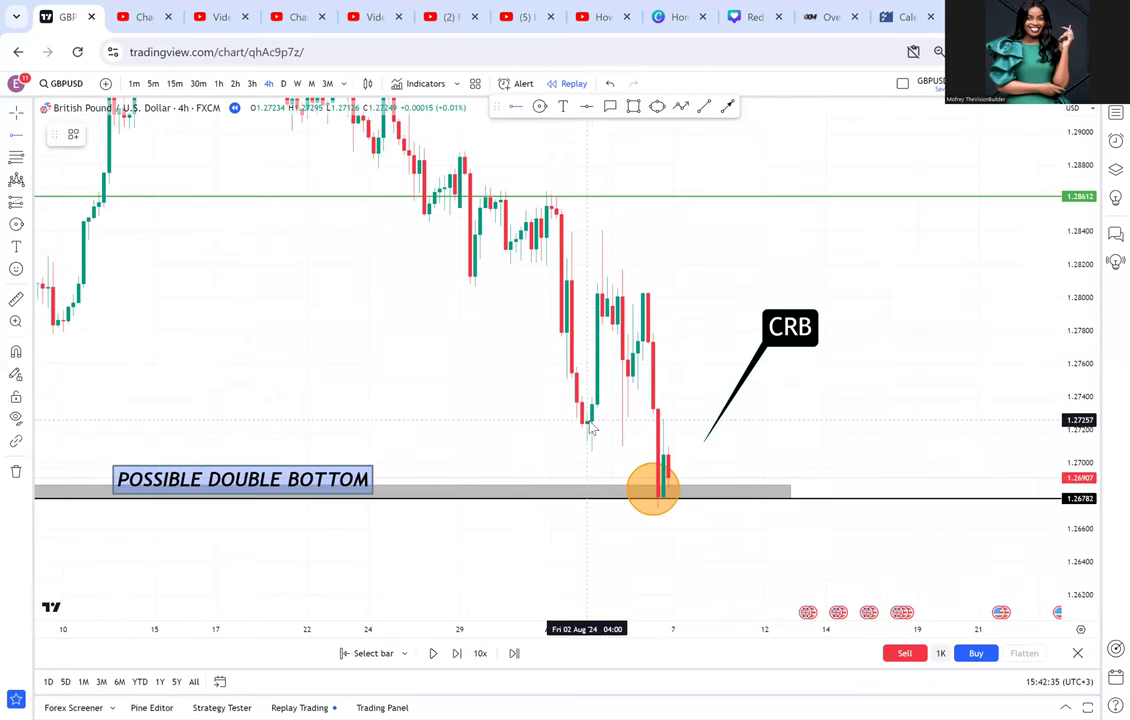
left_click(589, 421)
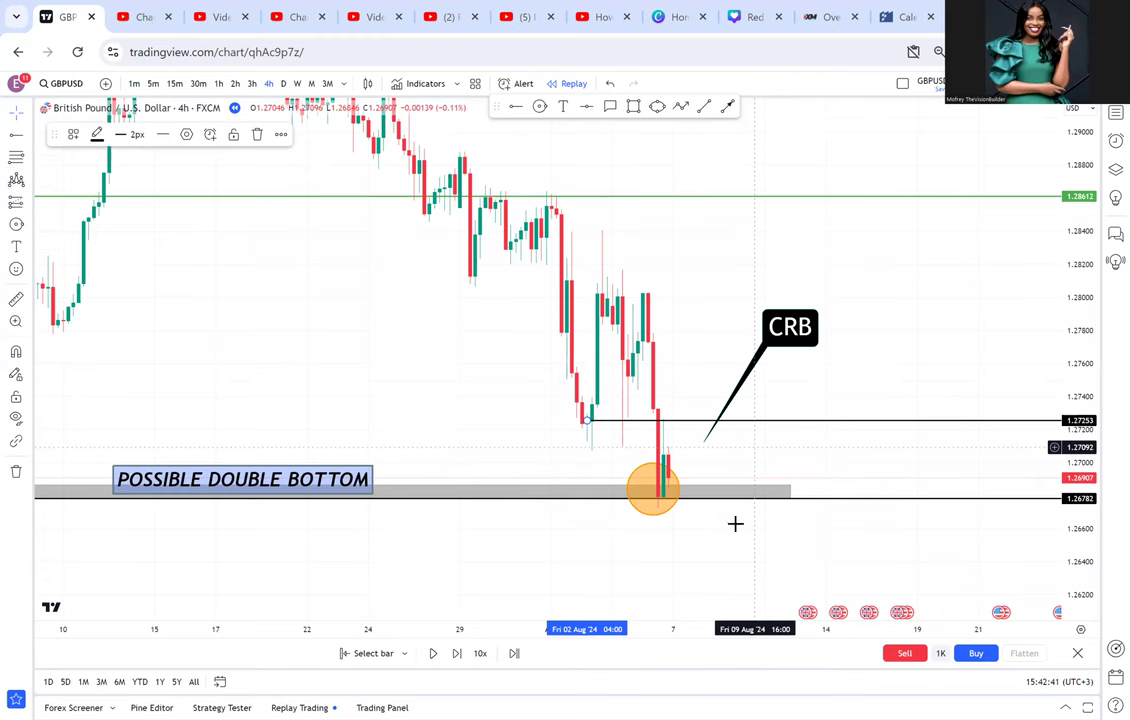
Advance the bar replay by four 4-hour candles
scroll(710, 530, "down", 1)
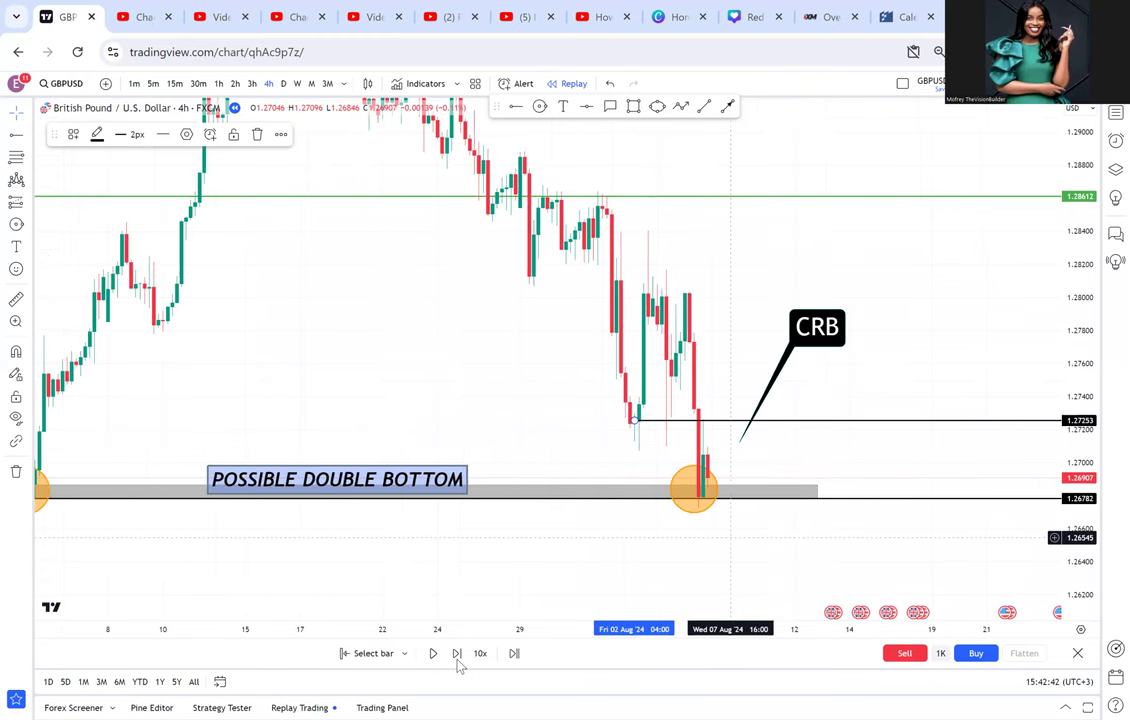
left_click(456, 654)
left_click(456, 654)
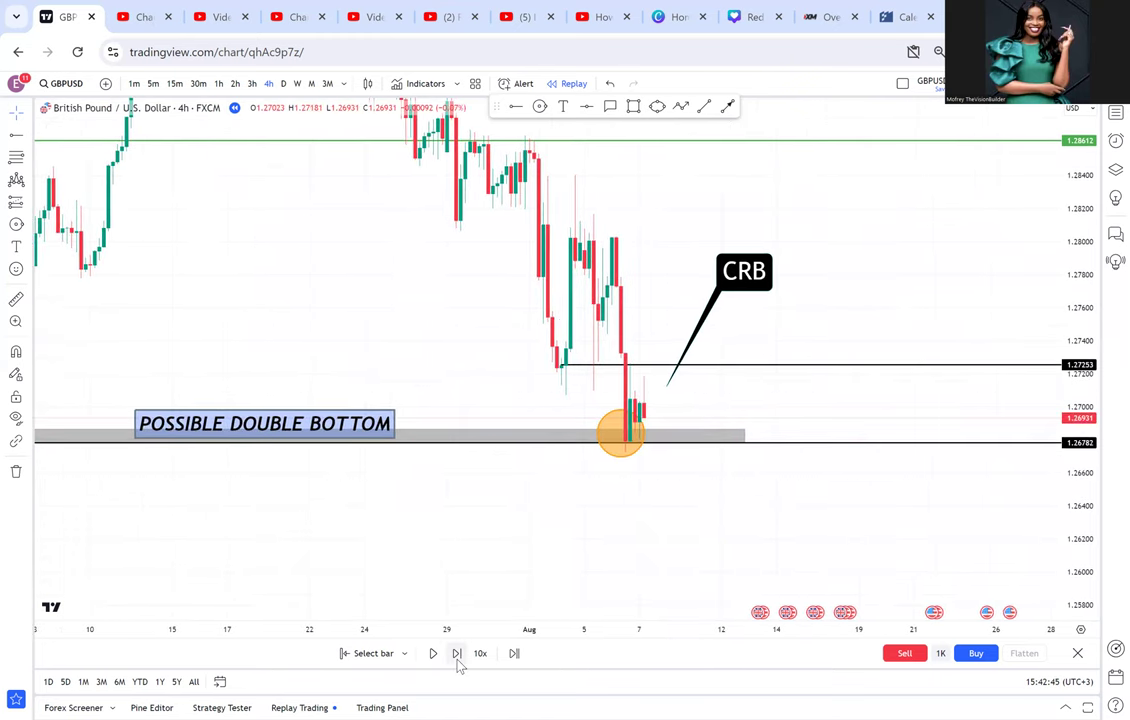
left_click(456, 654)
left_click(456, 654)
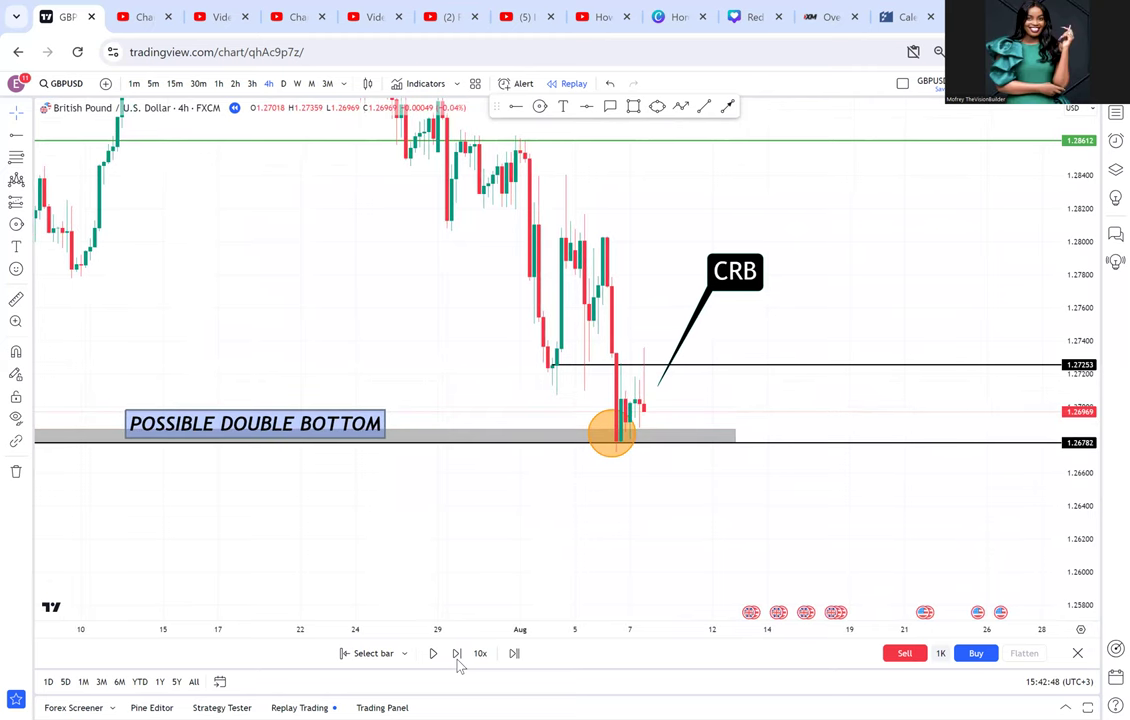
Advance the bar replay by six 4-hour candles
left_click(456, 654)
left_click(456, 654)
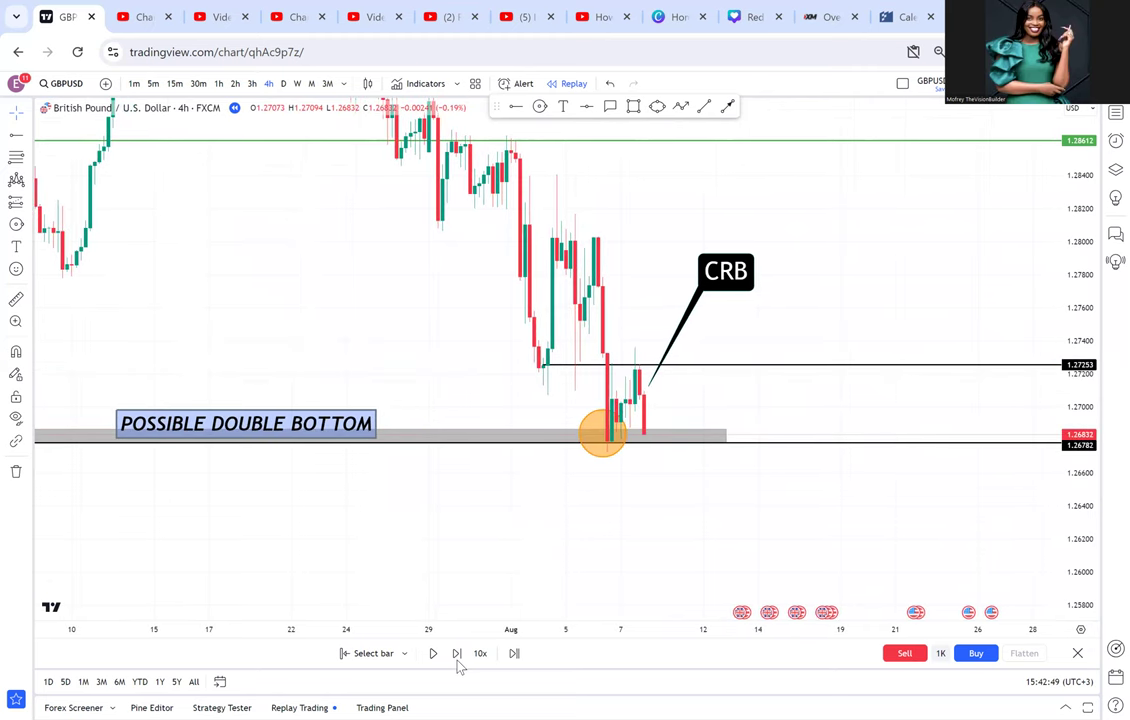
left_click(456, 654)
left_click(456, 654)
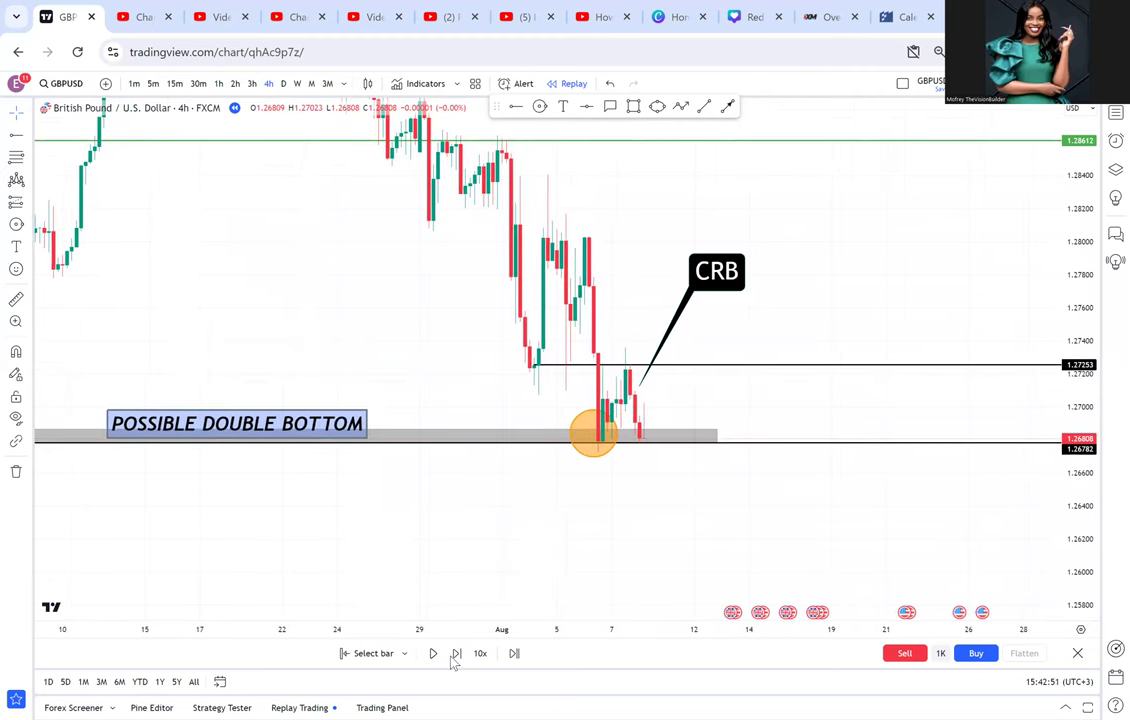
left_click(456, 654)
left_click(456, 654)
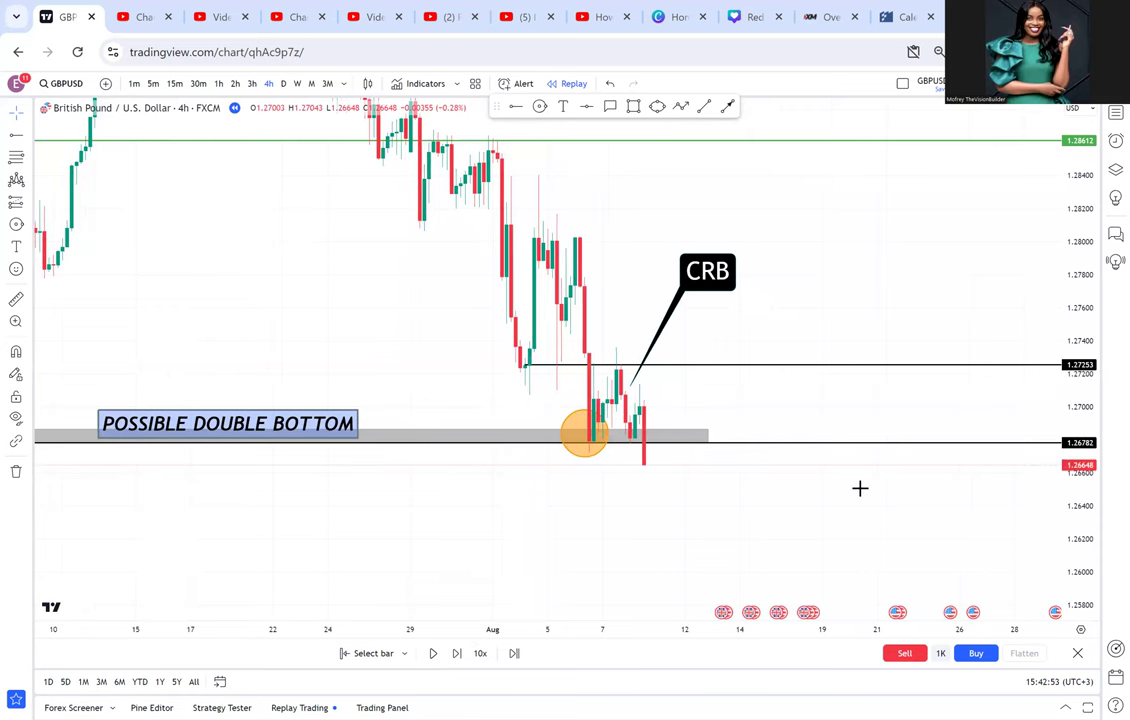
Draw a temporary arrow up to the black 1.26782 line at 8 August 2024 00:00, and delete it
scroll(935, 478, "down", 4)
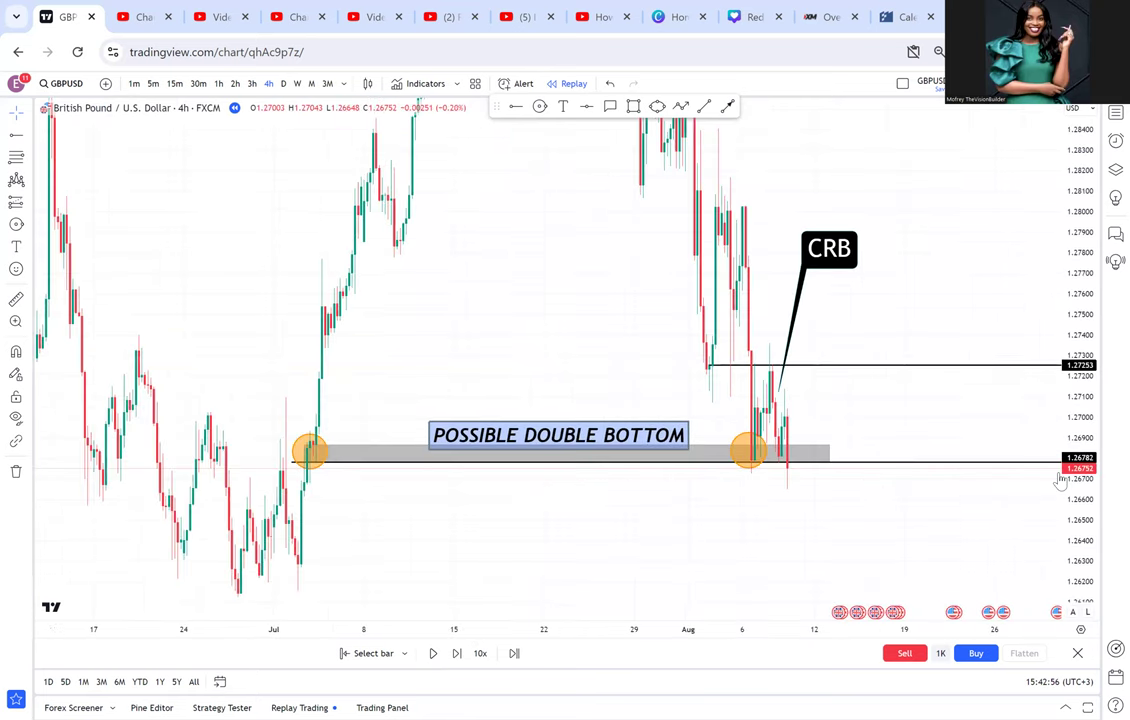
scroll(1004, 394, "up", 4)
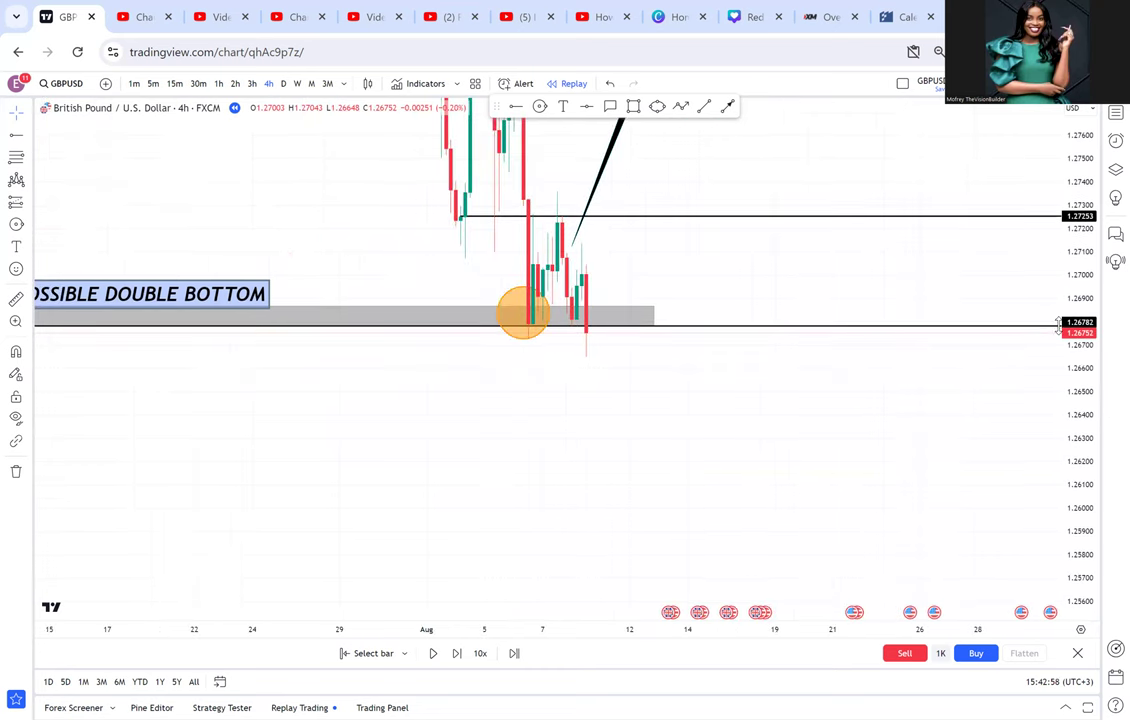
left_click_drag(1059, 325, 1059, 328)
left_click_drag(530, 395, 823, 447)
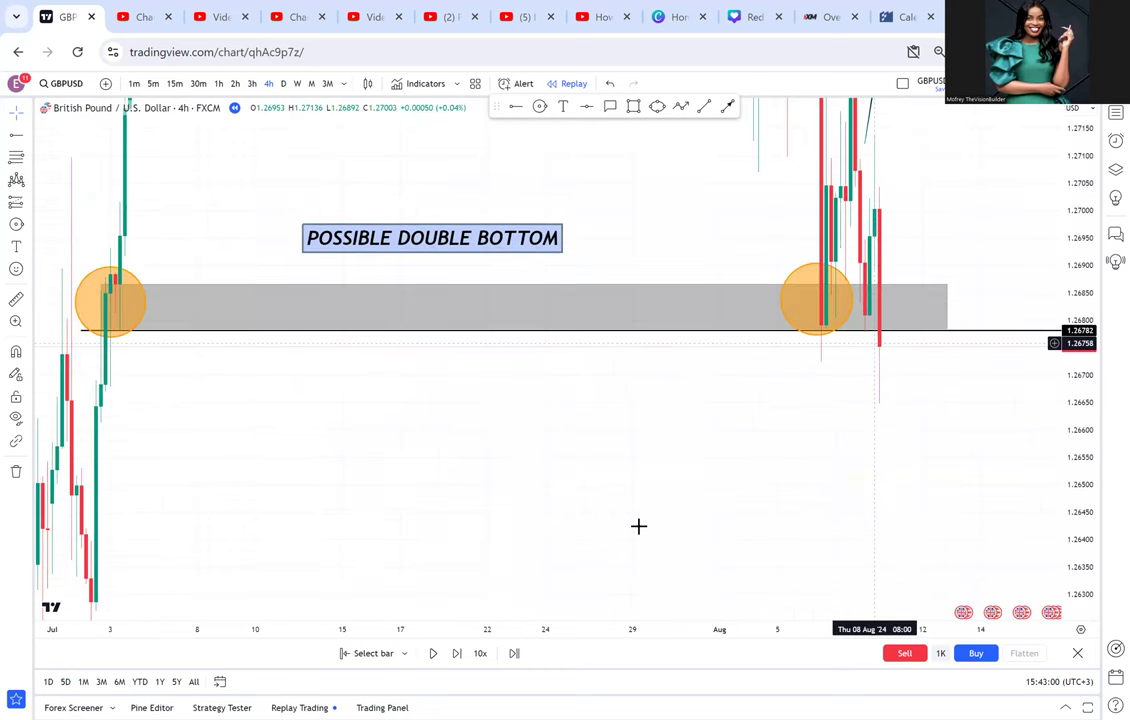
left_click(864, 341)
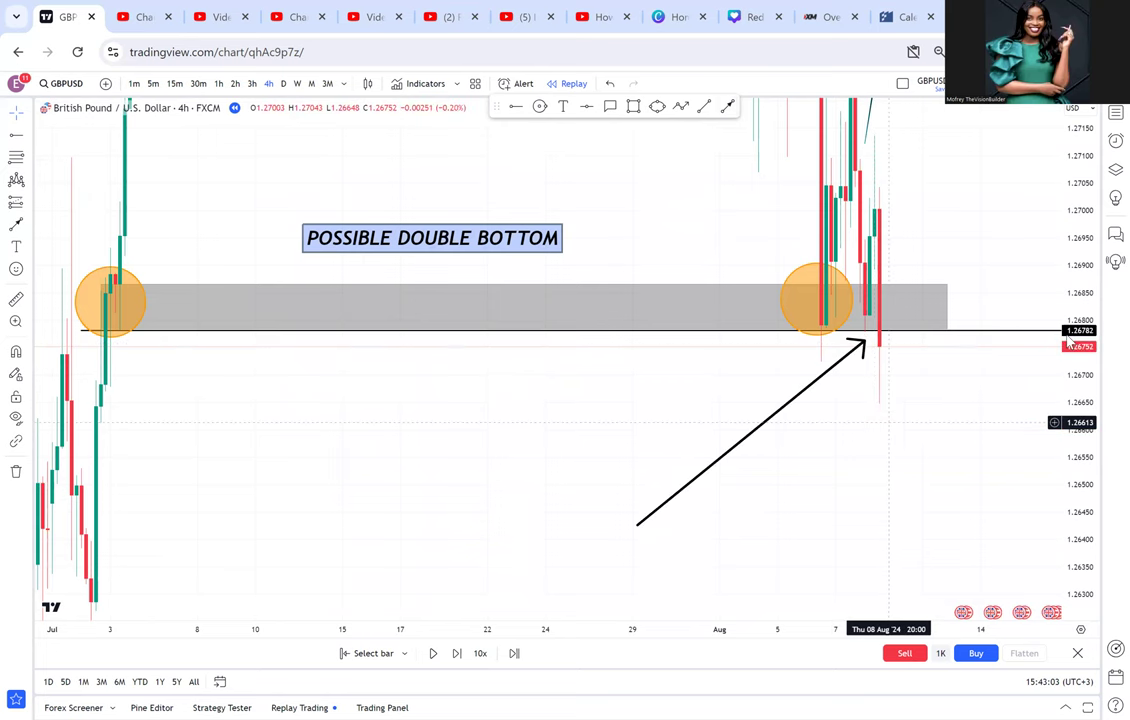
left_click_drag(1087, 210, 1089, 329)
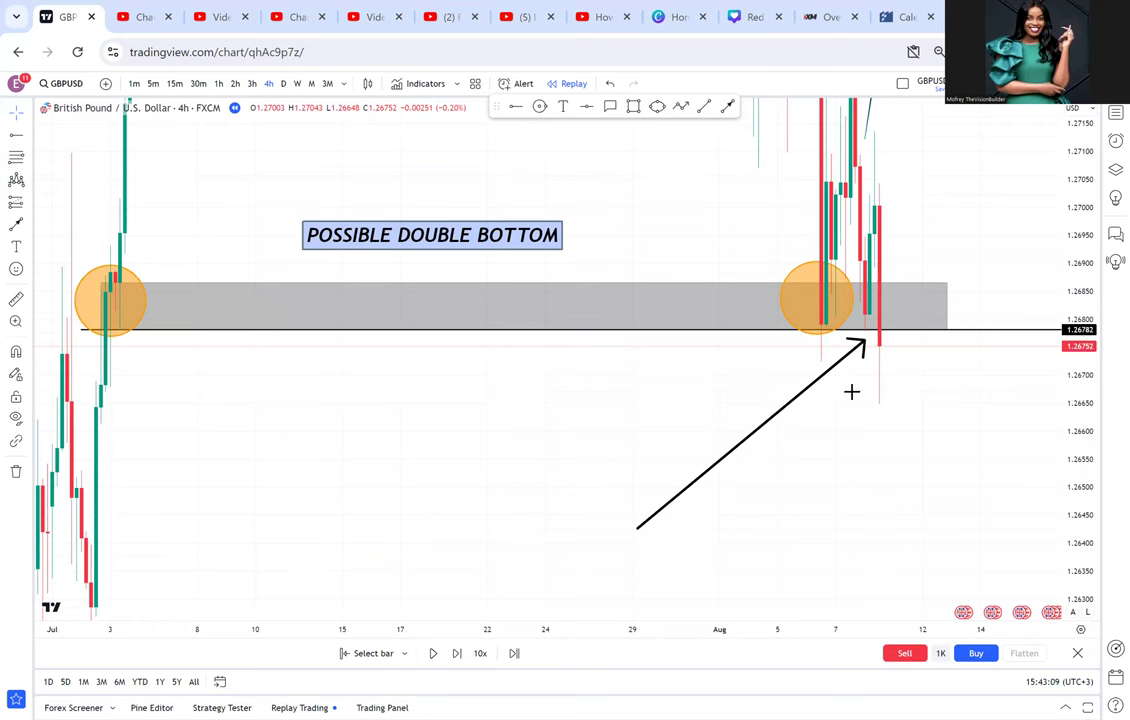
left_click(850, 360)
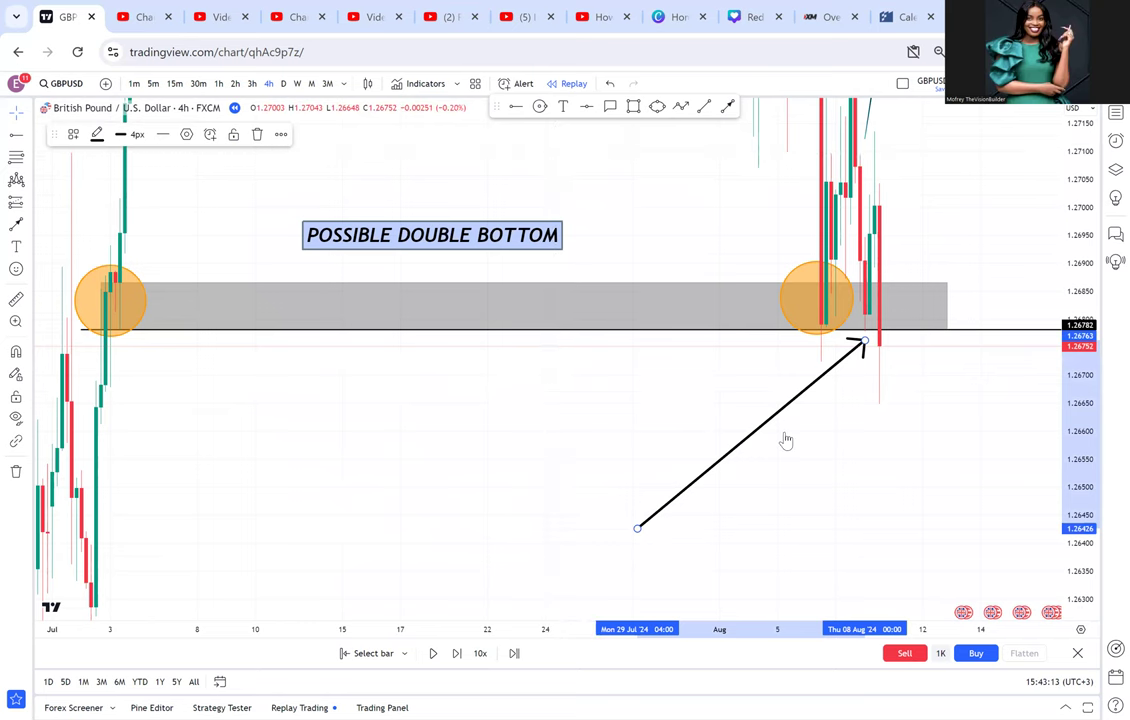
key("Delete")
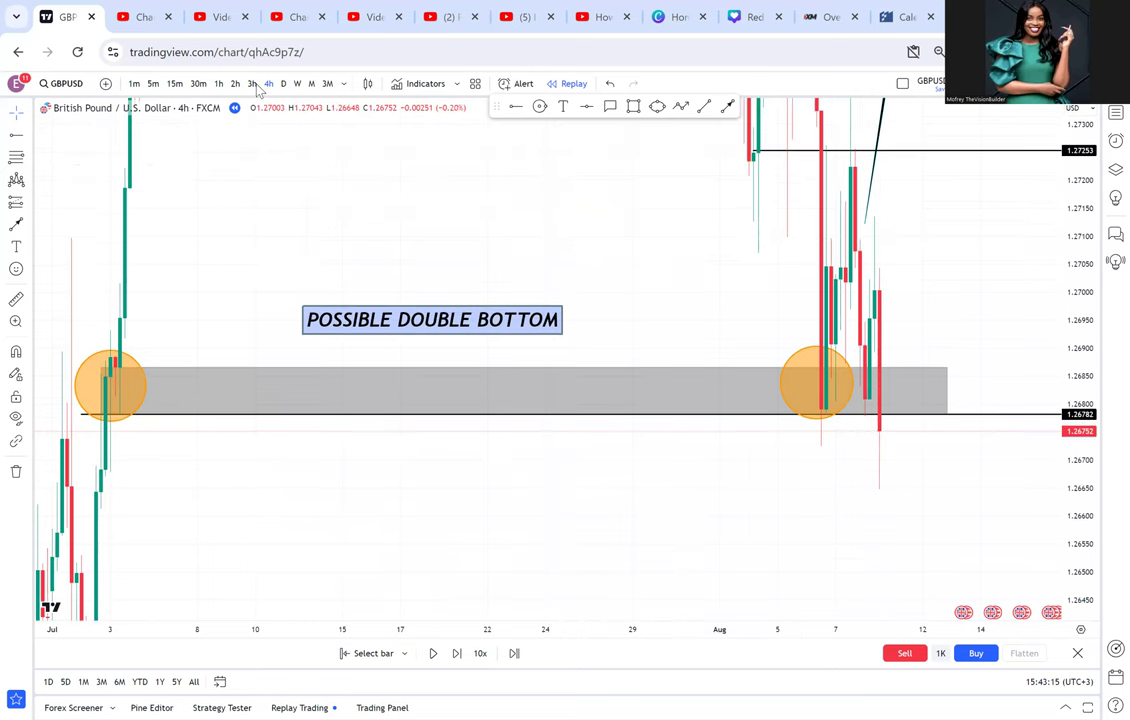
Check the grey zone on the 3-hour timeframe, and switch the chart to the 2-hour timeframe around early July 2024
left_click(252, 85)
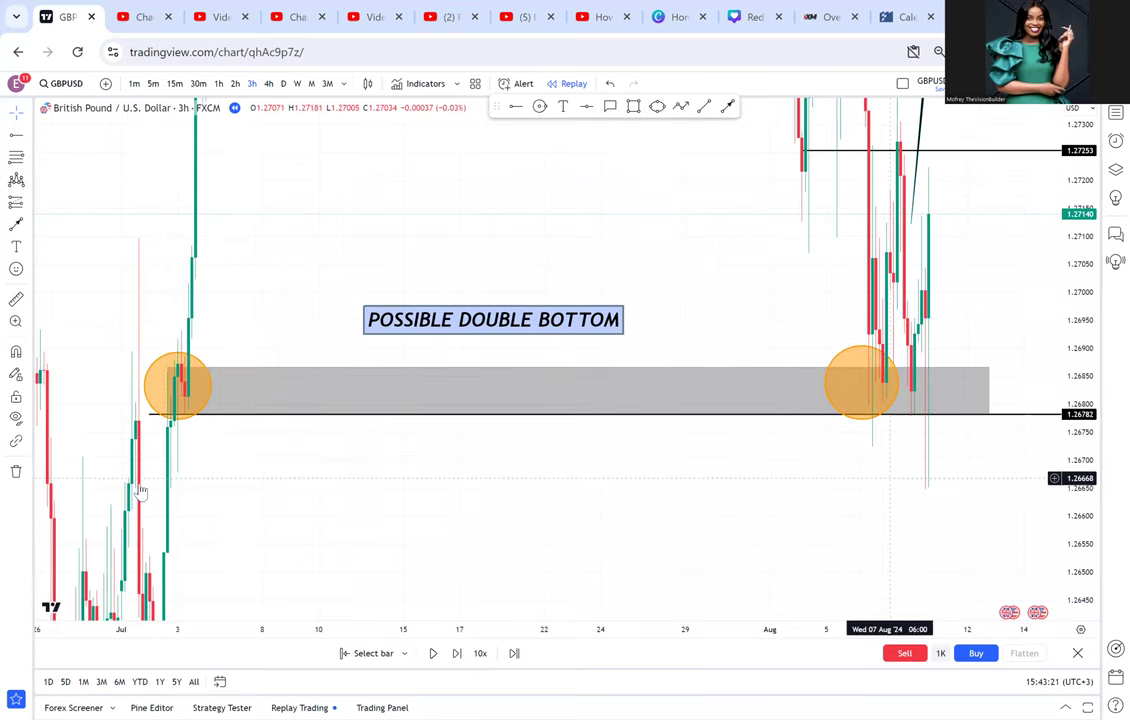
left_click(236, 84)
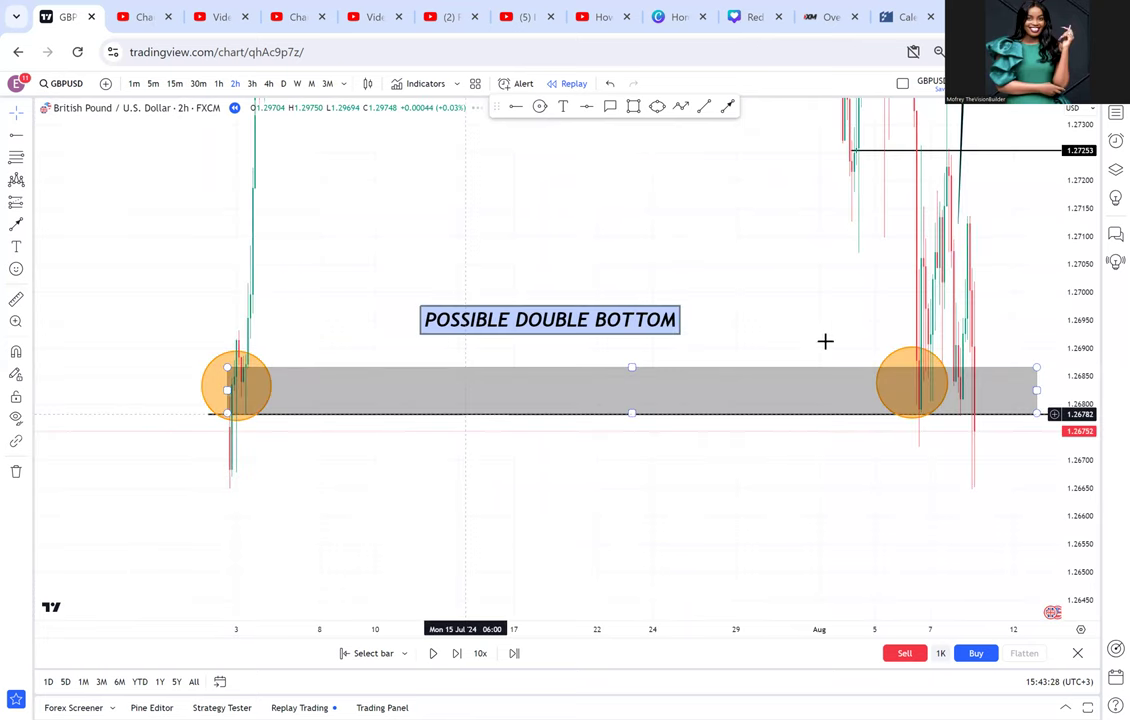
left_click_drag(380, 478, 900, 333)
scroll(812, 326, "up", 9)
left_click_drag(543, 320, 618, 326)
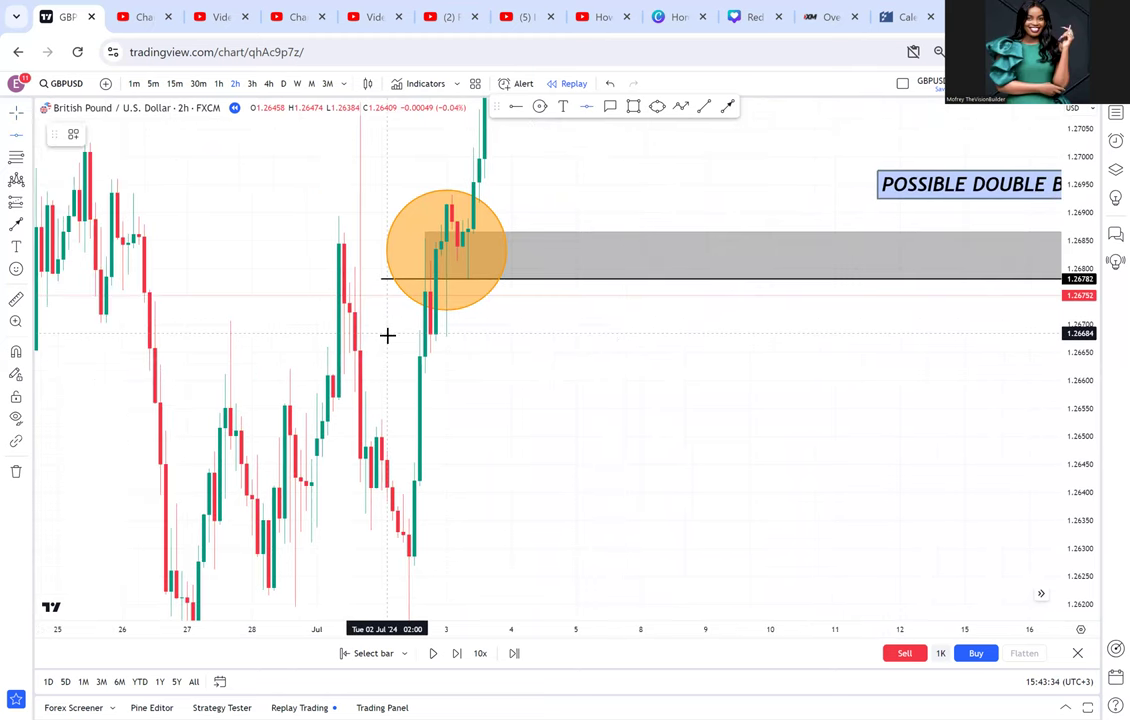
Draw two horizontal lines below the grey zone, at about 1.26682 and 1.26651
left_click(386, 334)
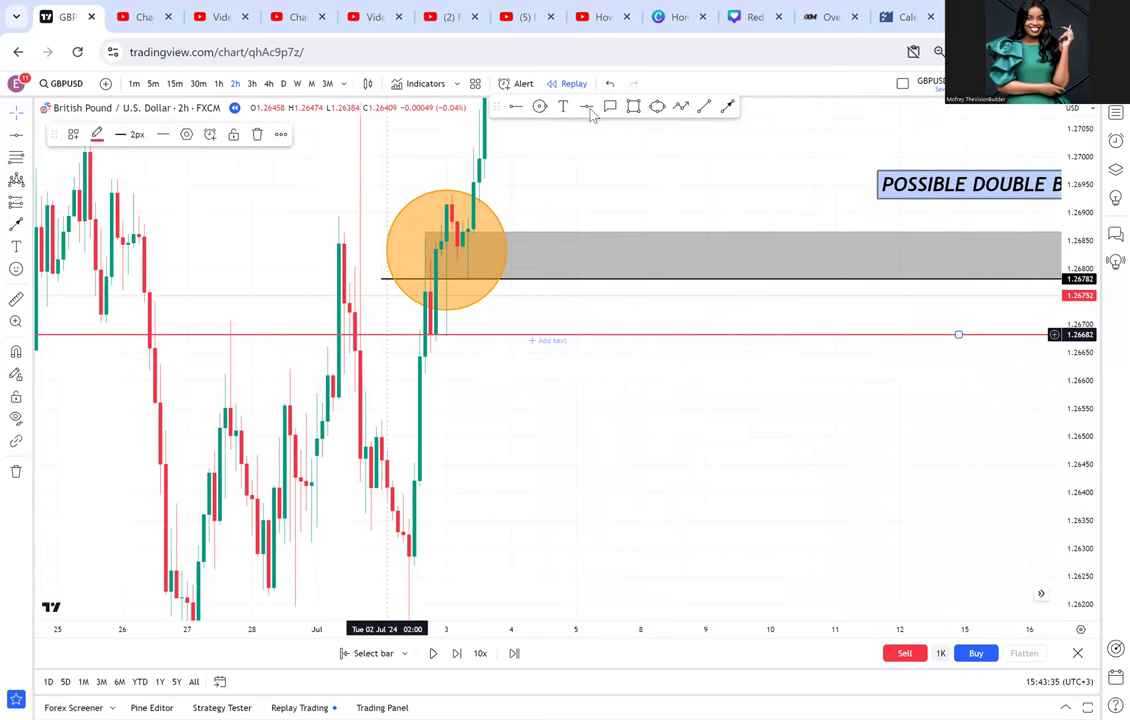
left_click(587, 107)
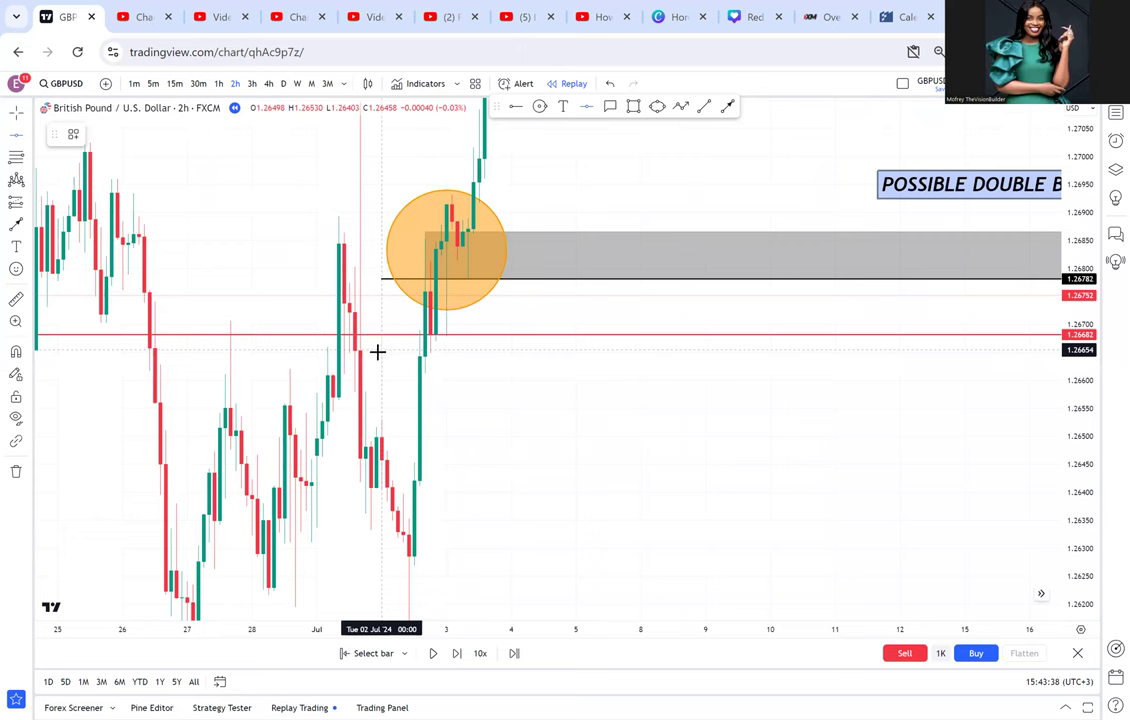
left_click(377, 351)
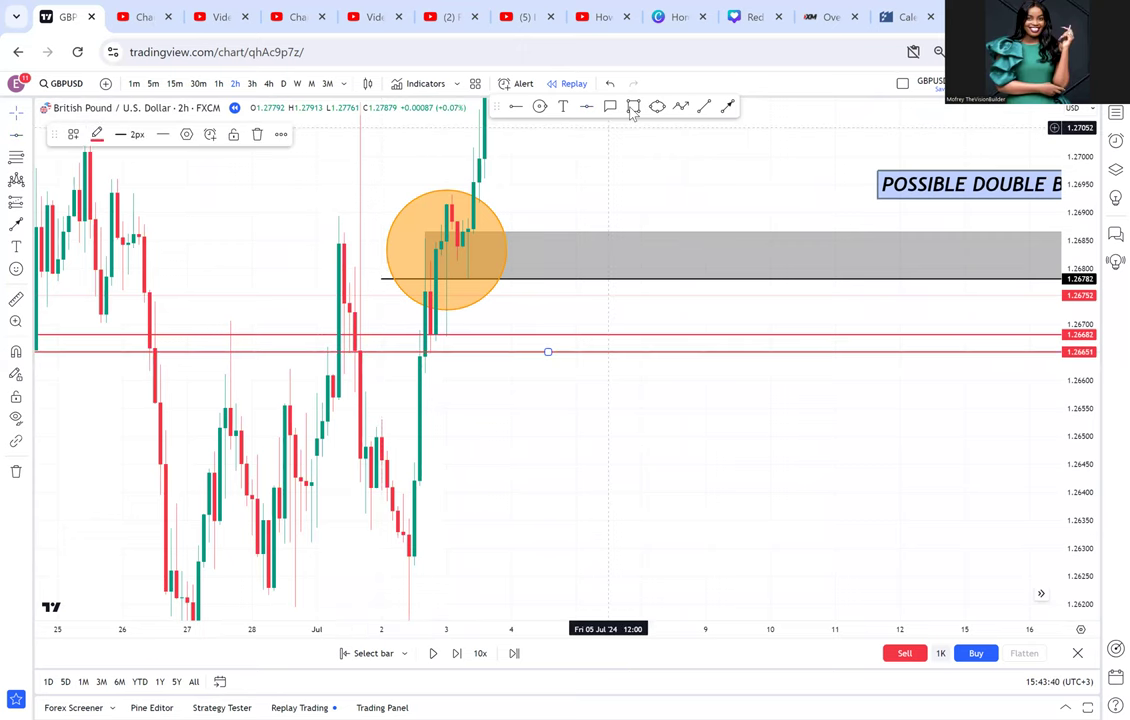
Draw a rectangle between the two red lines from 1 July 2024 20:00, extending it to about 13 August
key("alt+shift+r")
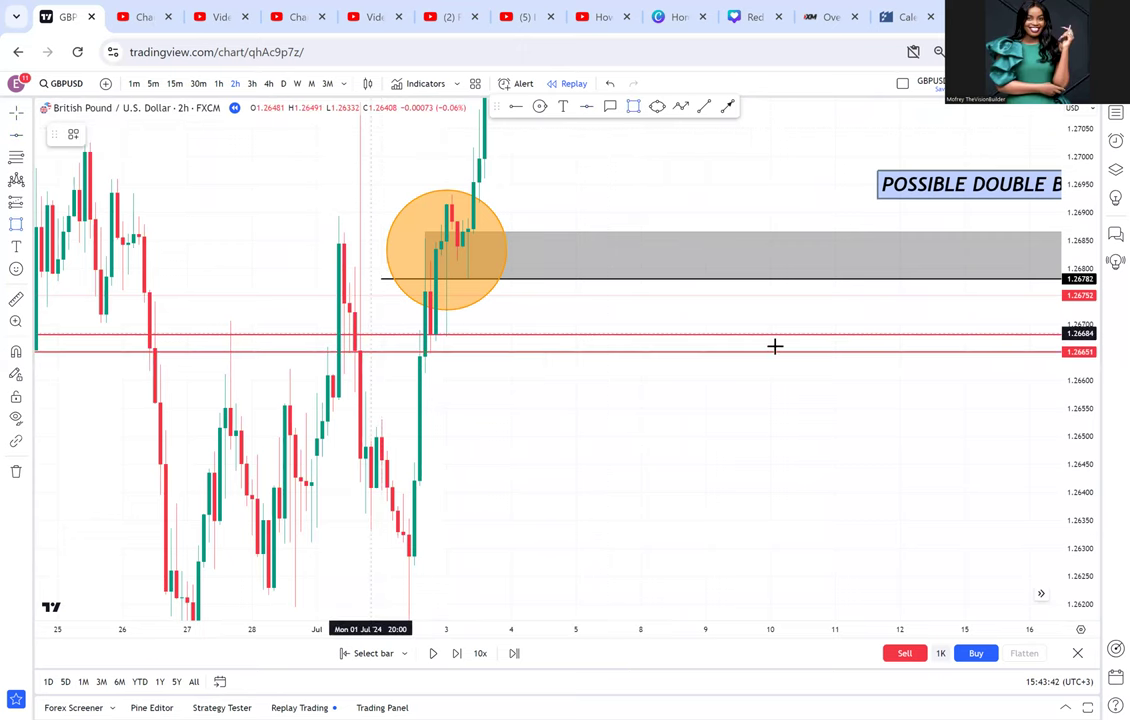
left_click(371, 333)
left_click(958, 352)
left_click_drag(974, 418, 547, 523)
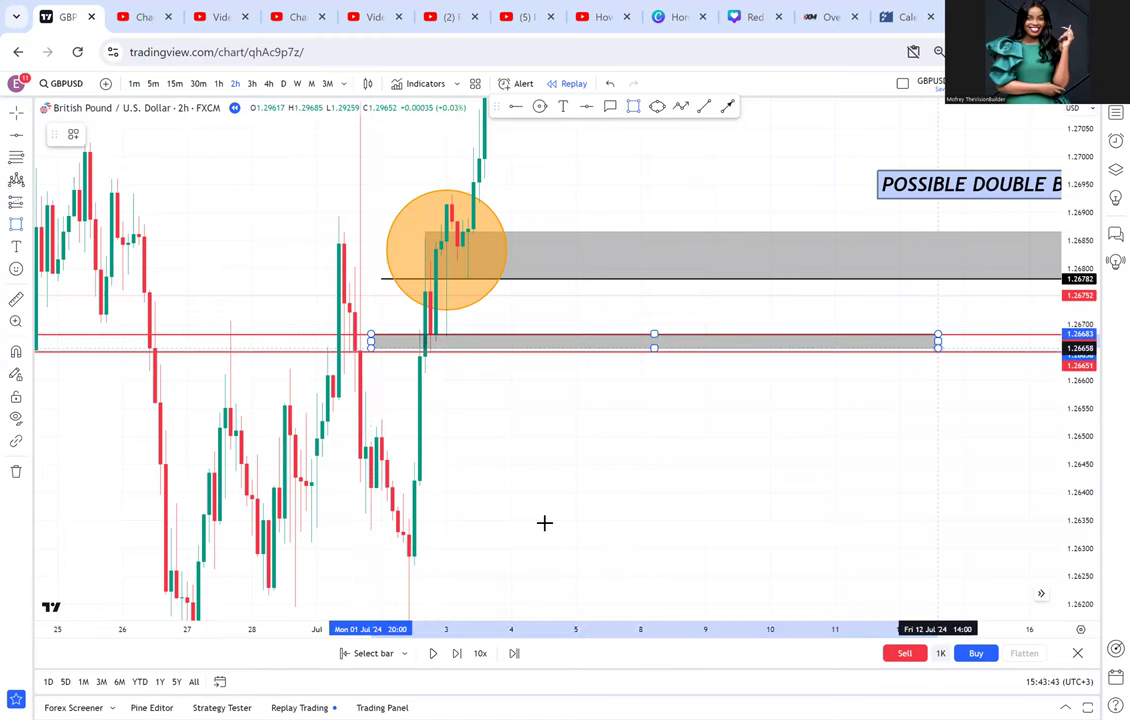
scroll(664, 457, "down", 3)
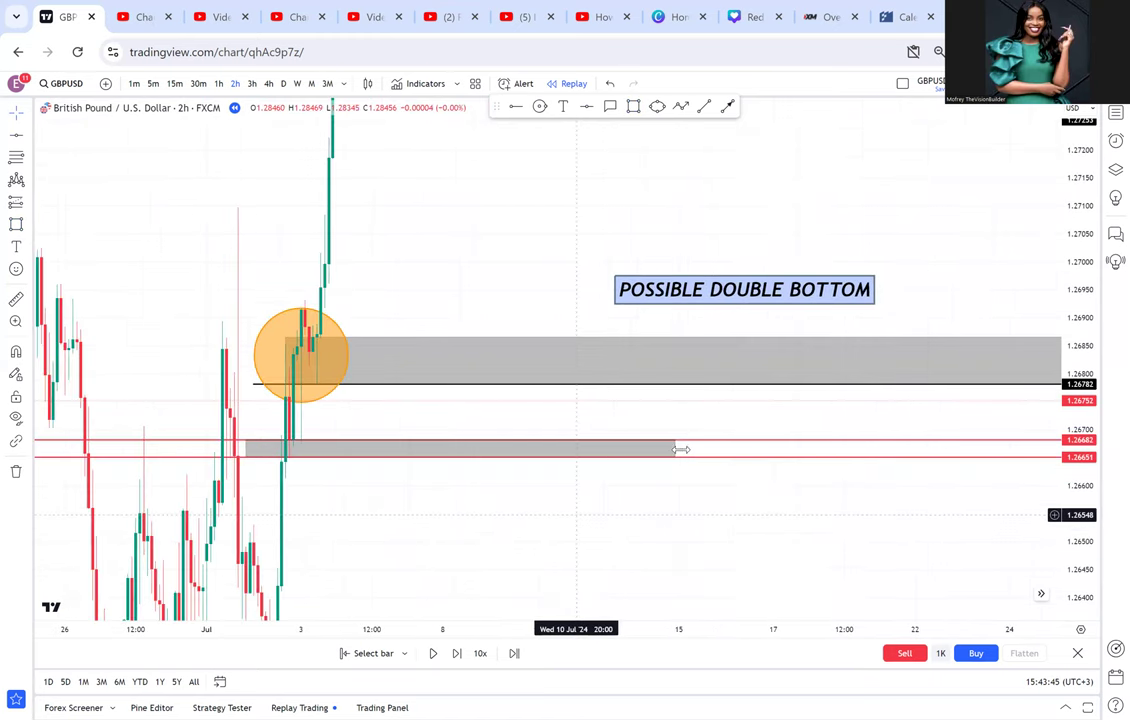
left_click_drag(674, 448, 994, 434)
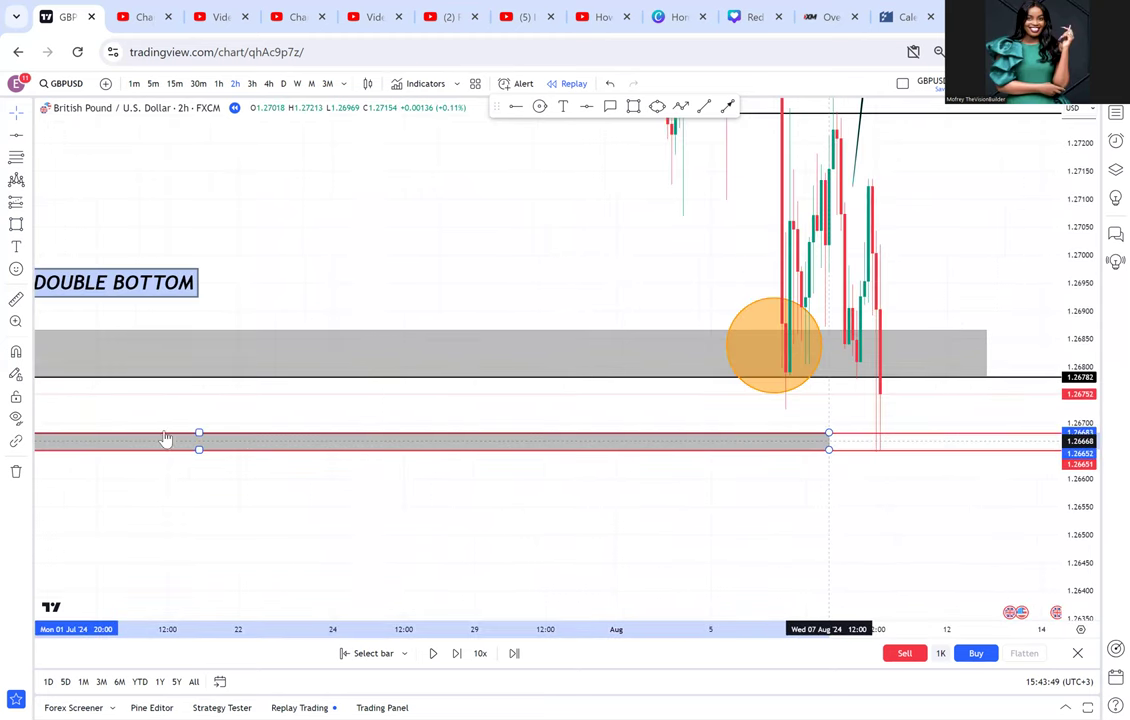
Draw a circle around the early July candles where the lower grey zone starts
scroll(477, 458, "down", 3)
left_click_drag(241, 414, 757, 434)
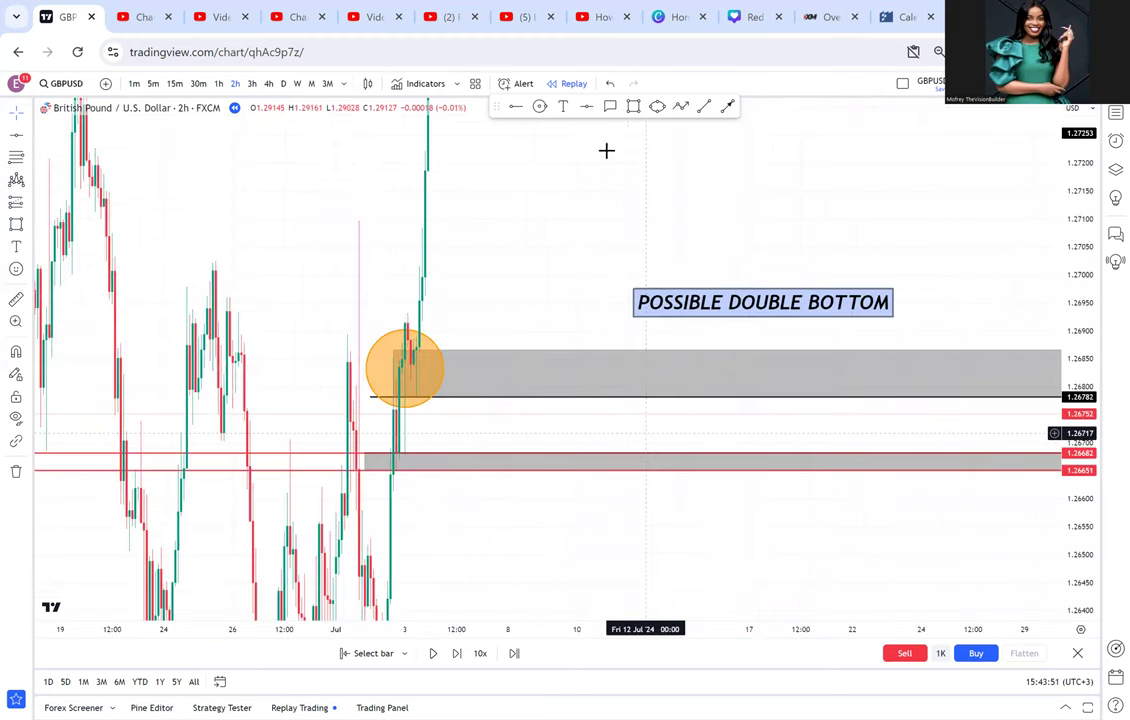
left_click_drag(514, 459, 640, 461)
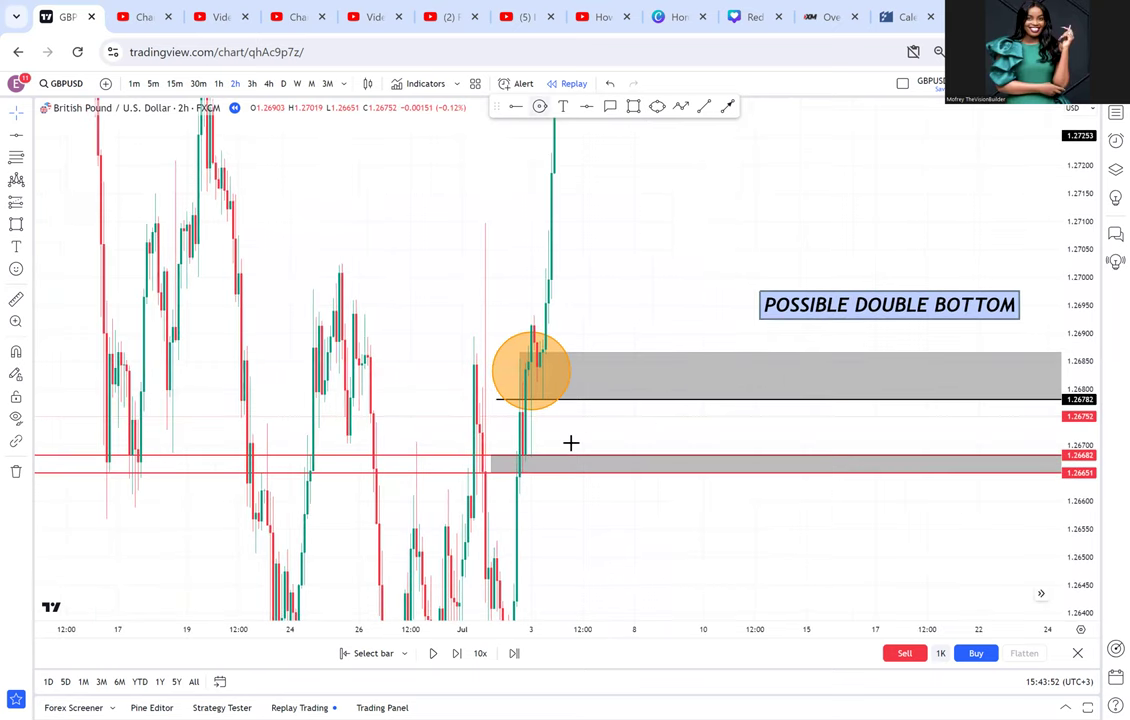
left_click(540, 106)
left_click(517, 460)
scroll(209, 444, "right", 2)
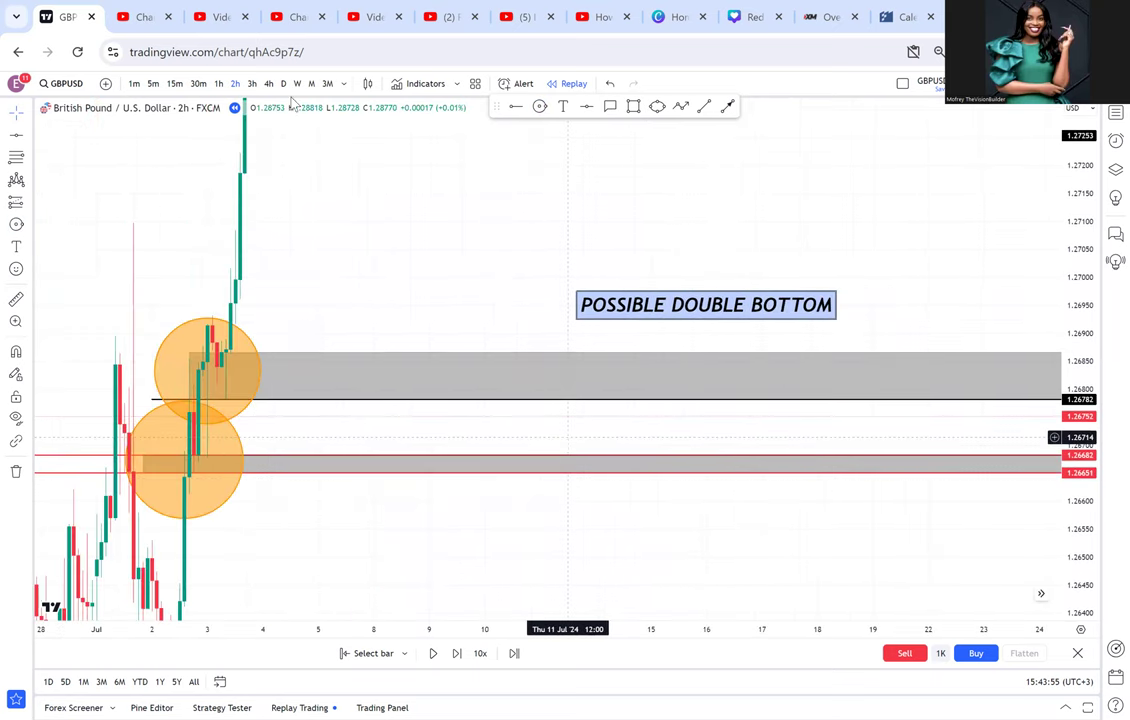
Review both grey zones on the 4-hour timeframe, from the circled early July candles to the 8 August price action
left_click(268, 84)
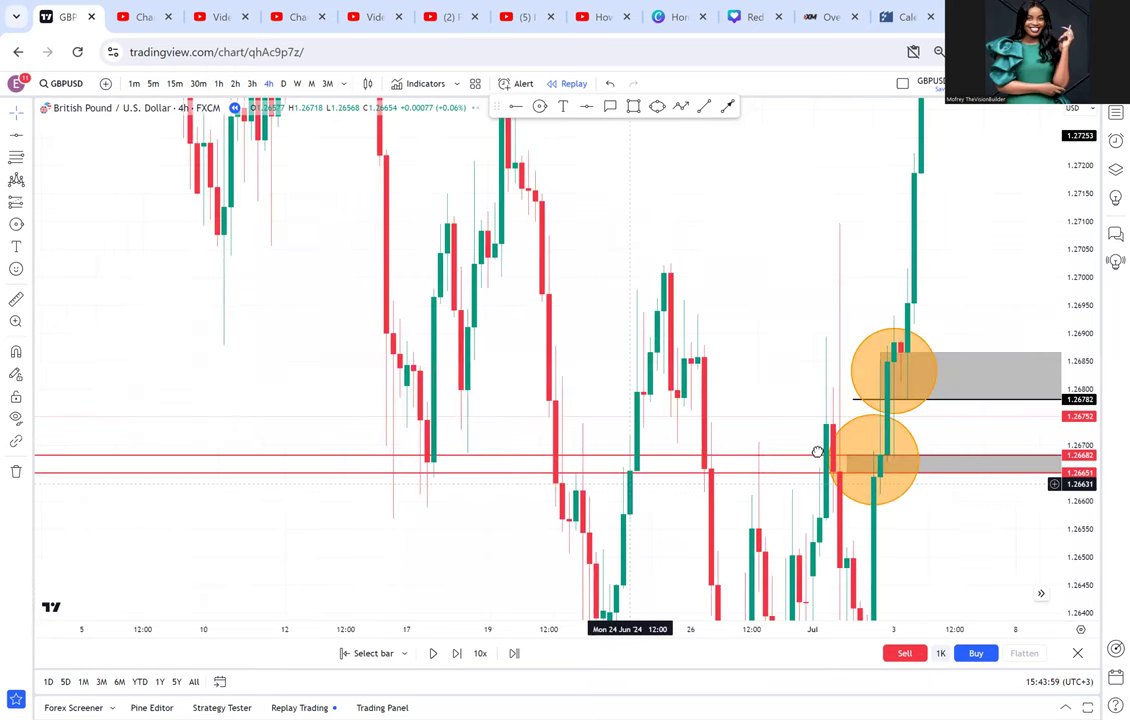
left_click_drag(410, 509, 248, 473)
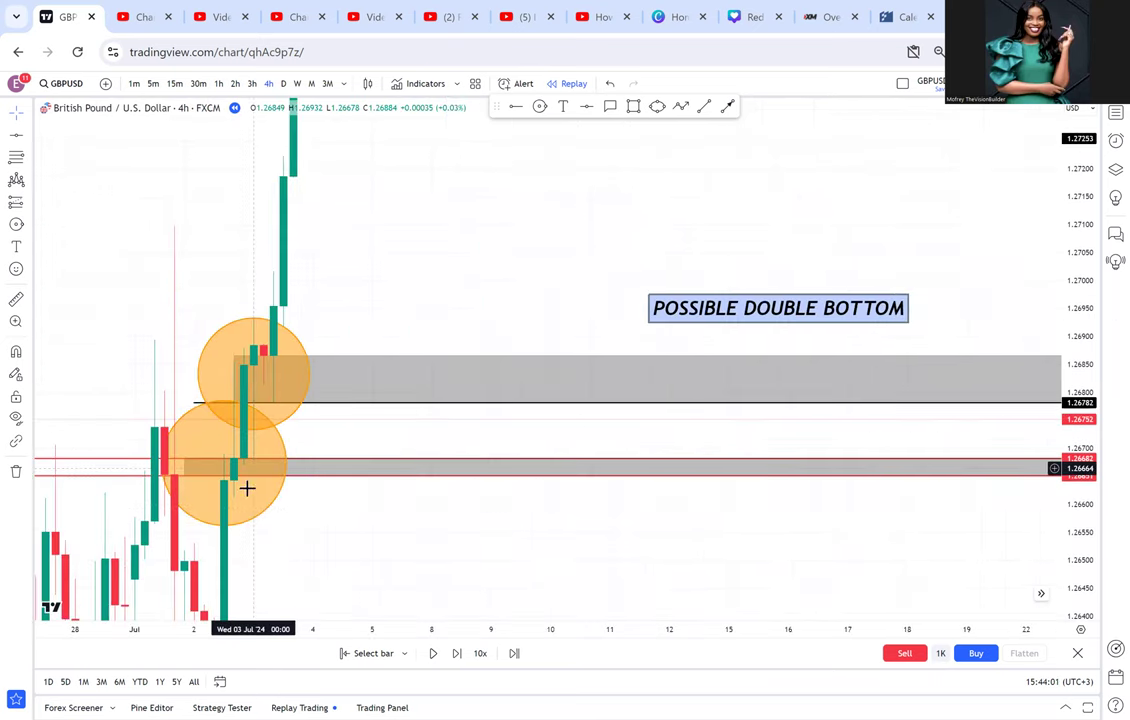
left_click_drag(834, 518, 400, 513)
left_click_drag(1087, 333, 1083, 519)
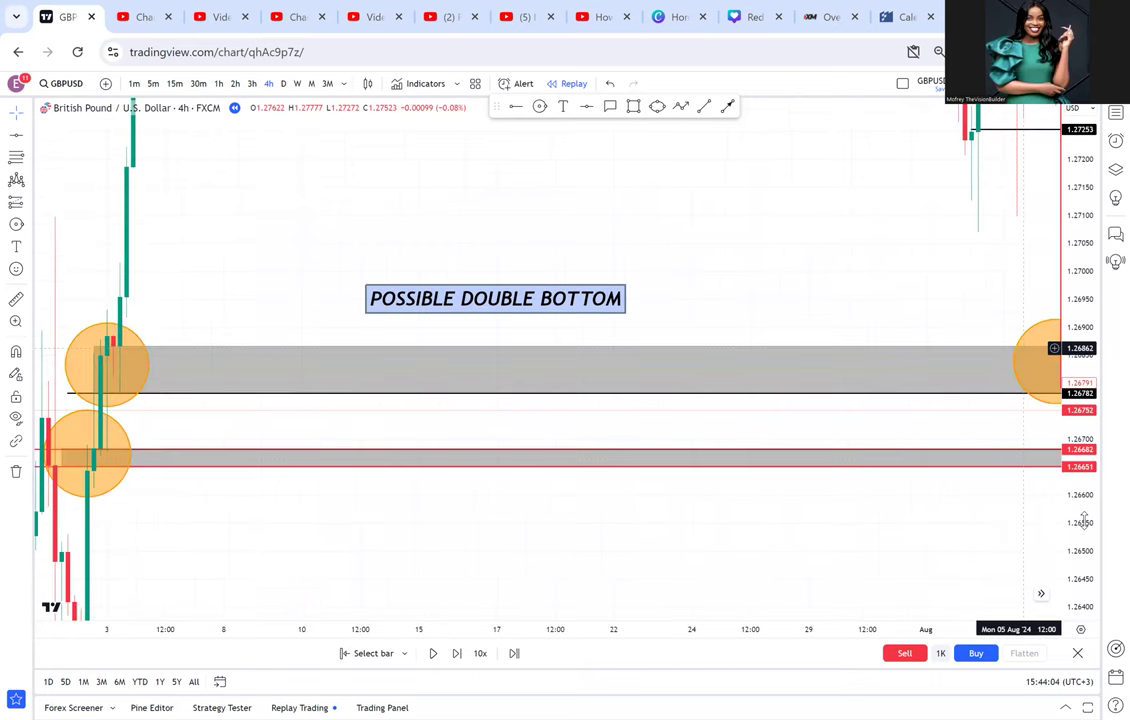
scroll(850, 420, "right", 3)
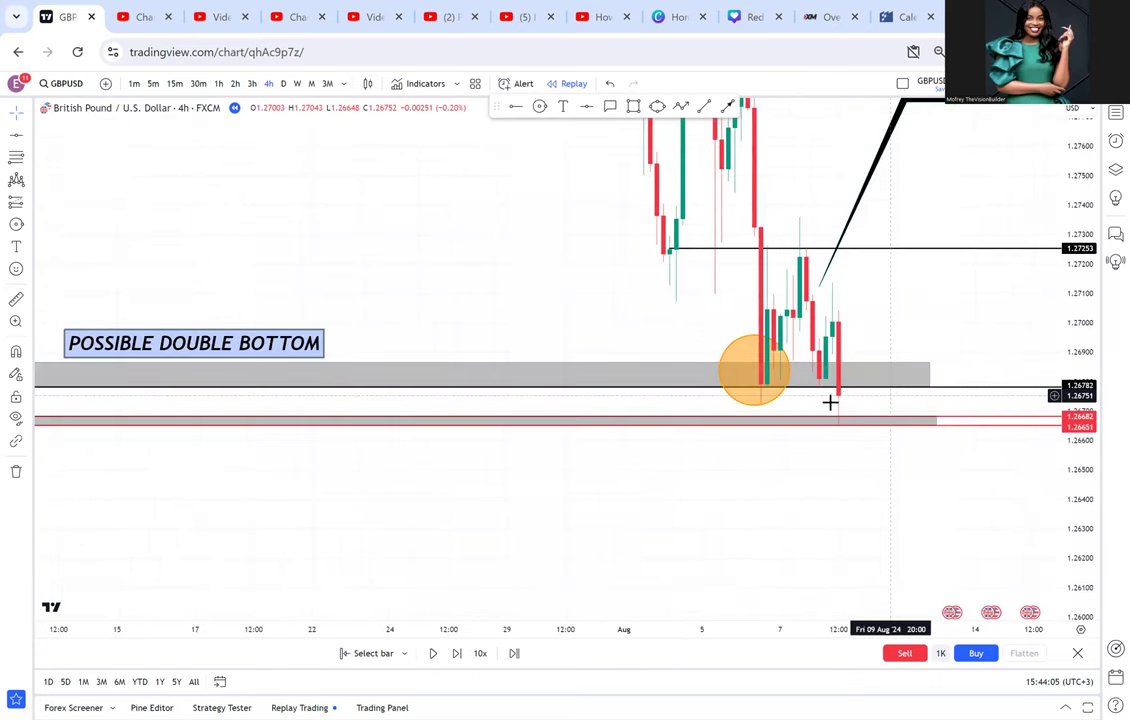
scroll(547, 505, "left", 3)
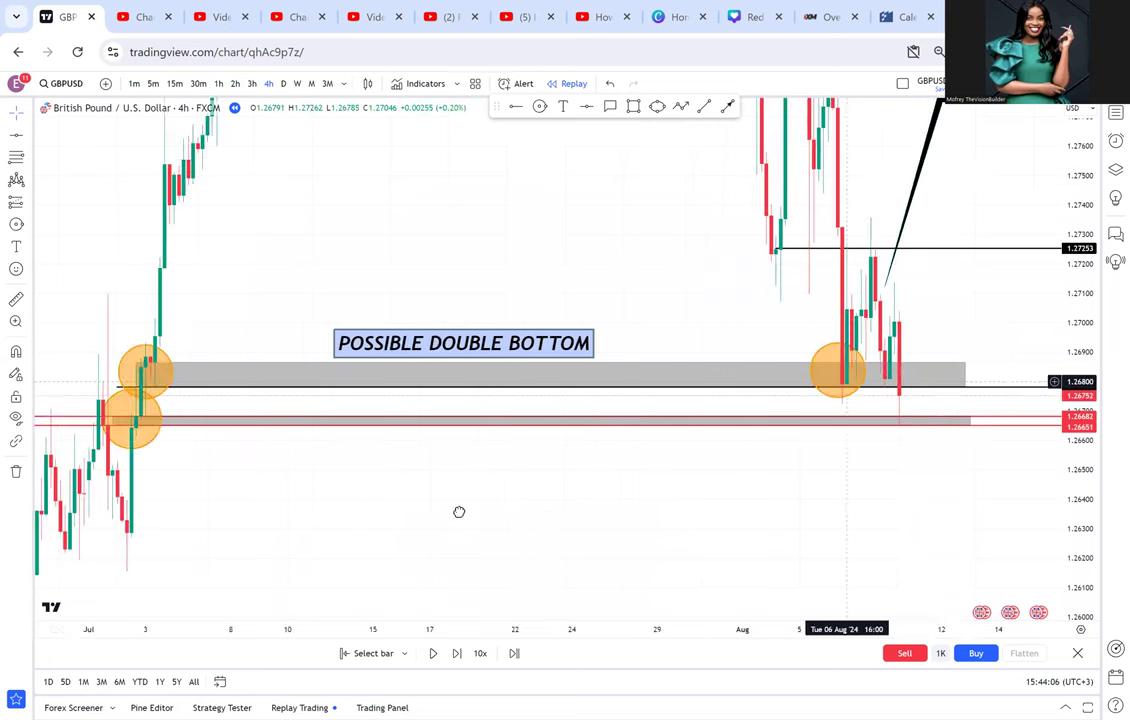
scroll(1055, 515, "right", 2)
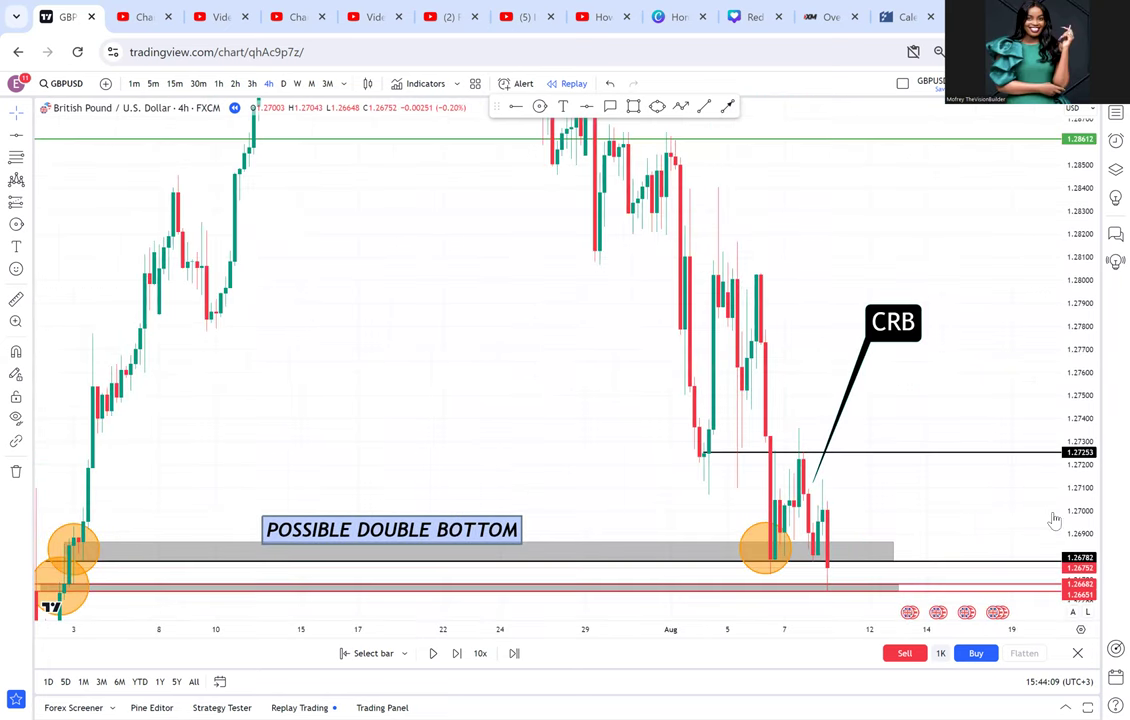
left_click(838, 511)
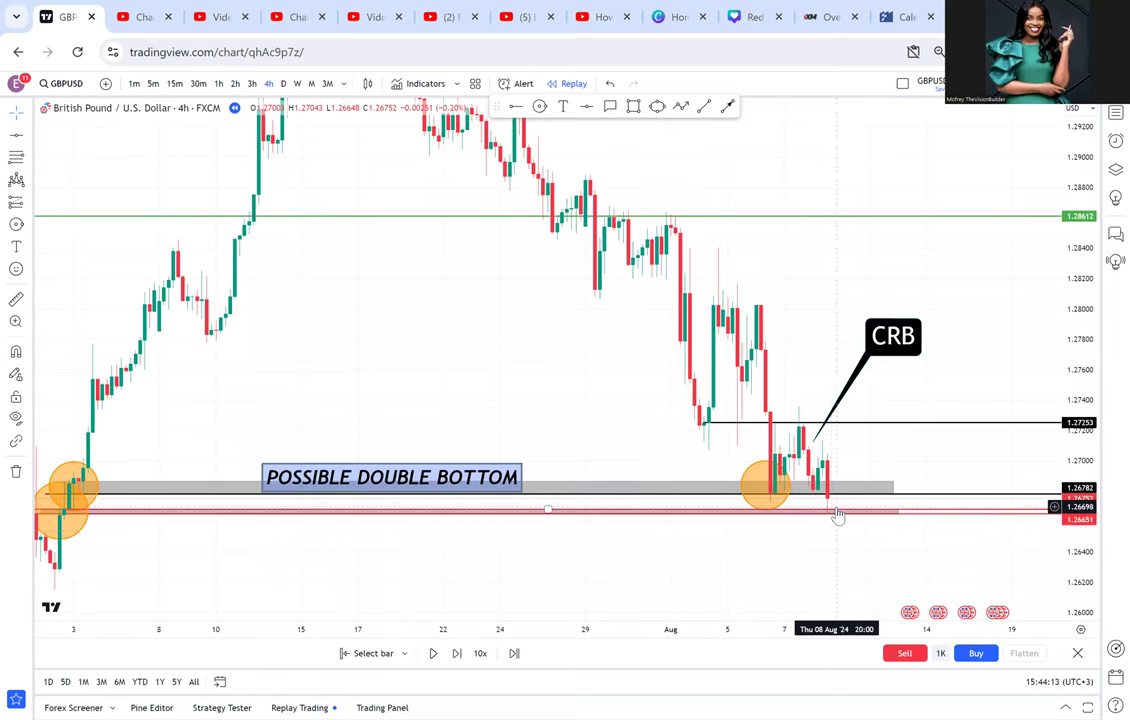
Switch the chart to the 2-hour timeframe and advance the bar replay by one candle
left_click(235, 84)
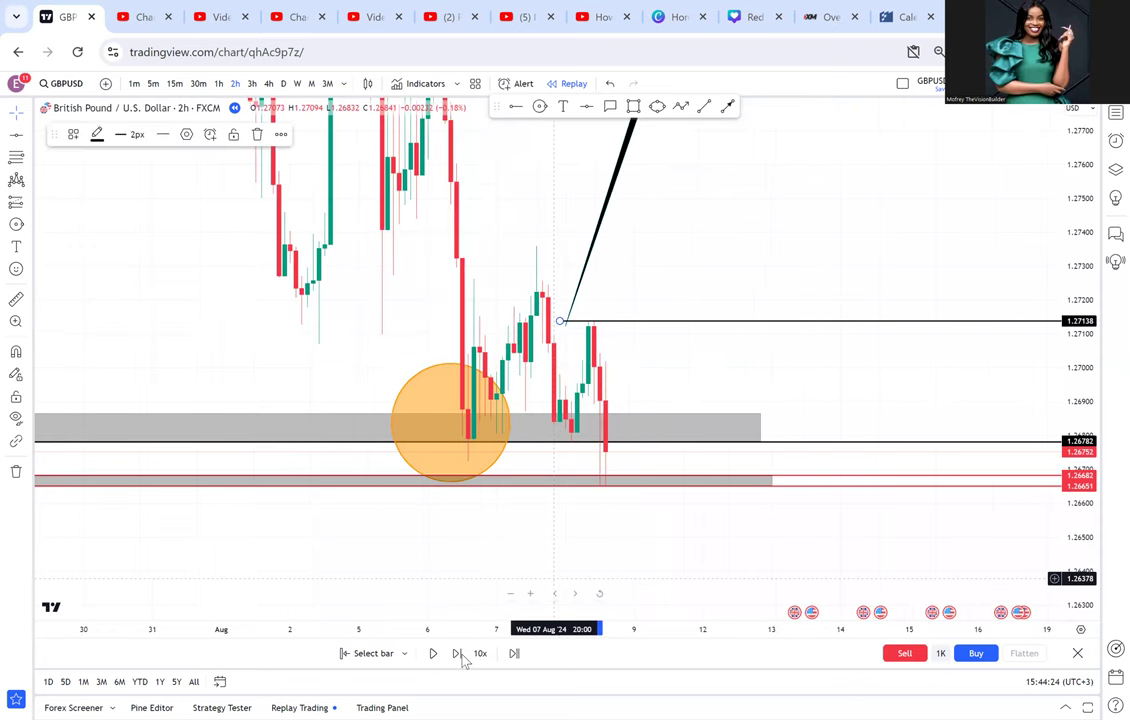
left_click(457, 653)
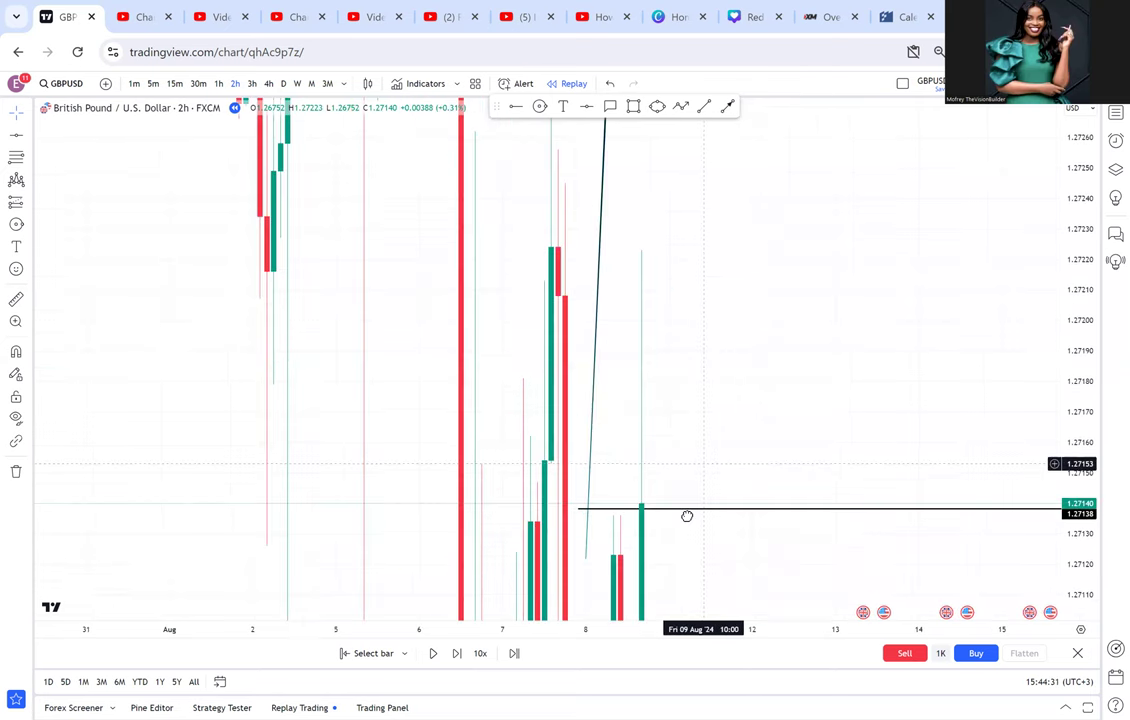
Move the black horizontal ray at the CRB callout's tip to about 1.27136, starting at 8 August 2024 00:00
left_click(688, 516)
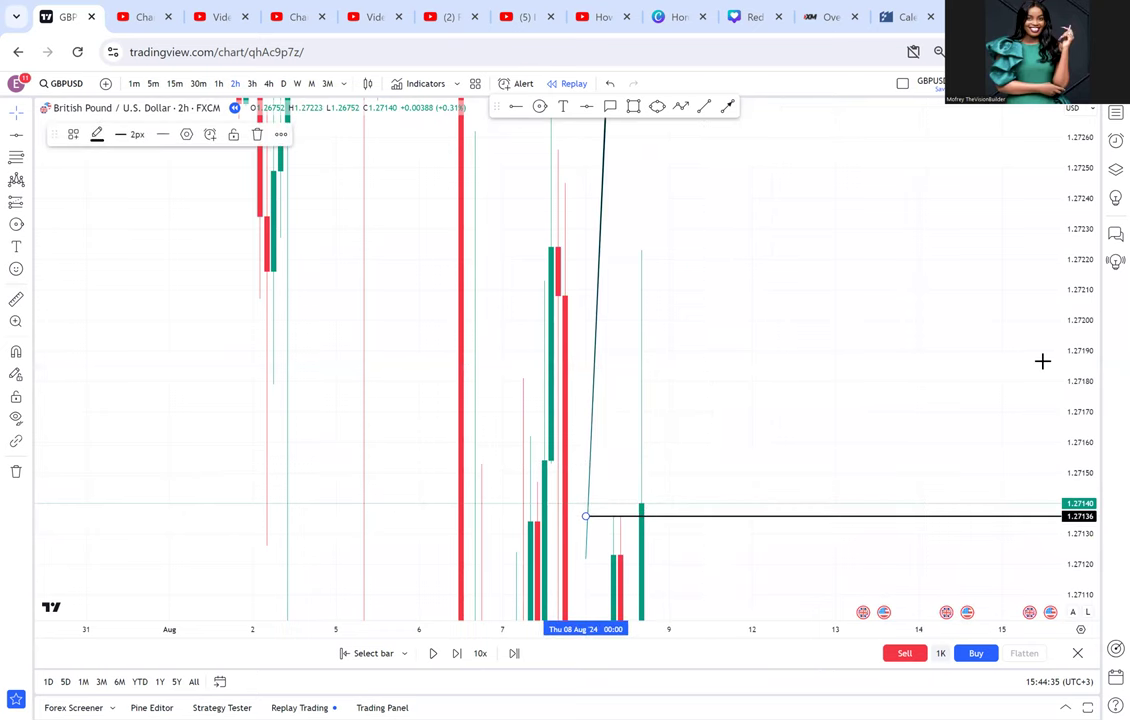
left_click_drag(1074, 303, 756, 483)
scroll(681, 431, "down", 1)
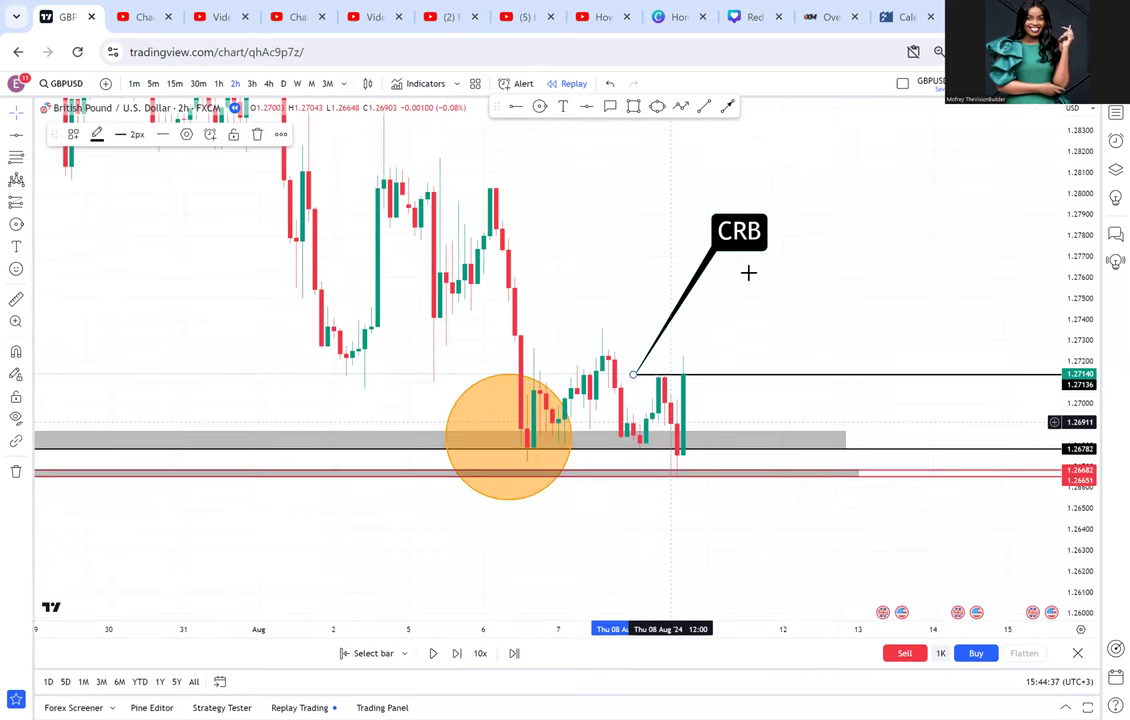
scroll(540, 428, "down", 2)
left_click_drag(535, 430, 552, 425)
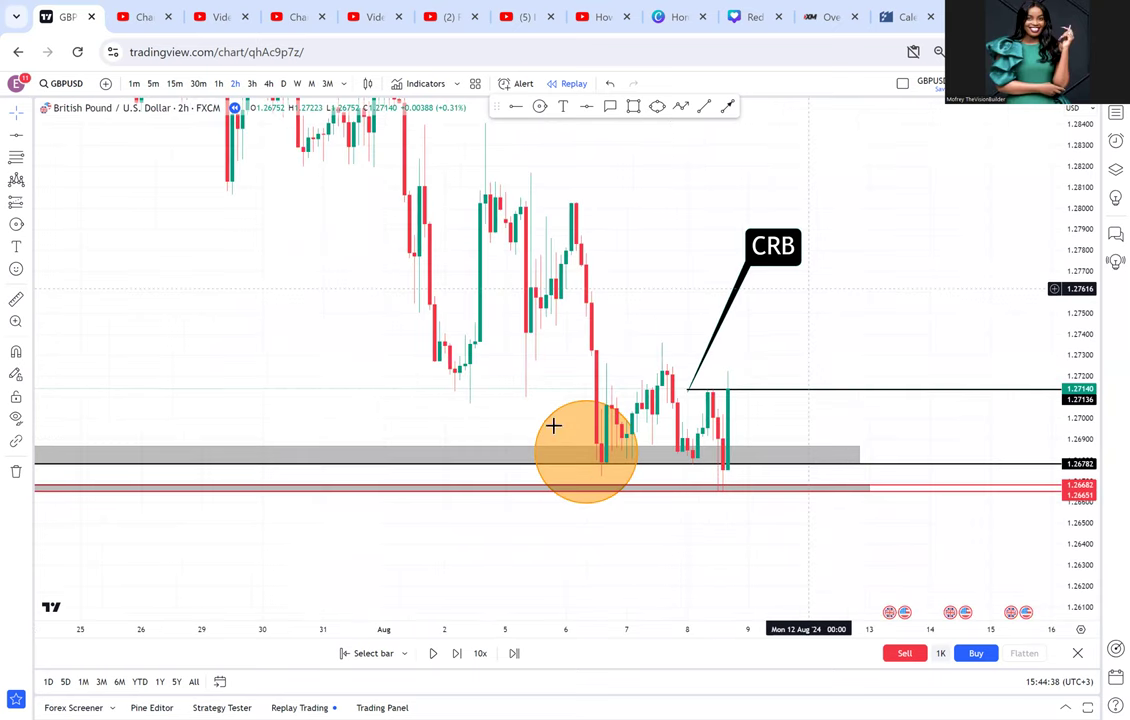
Delete the CRB callout attached to the black horizontal ray
left_click_drag(689, 397, 545, 430)
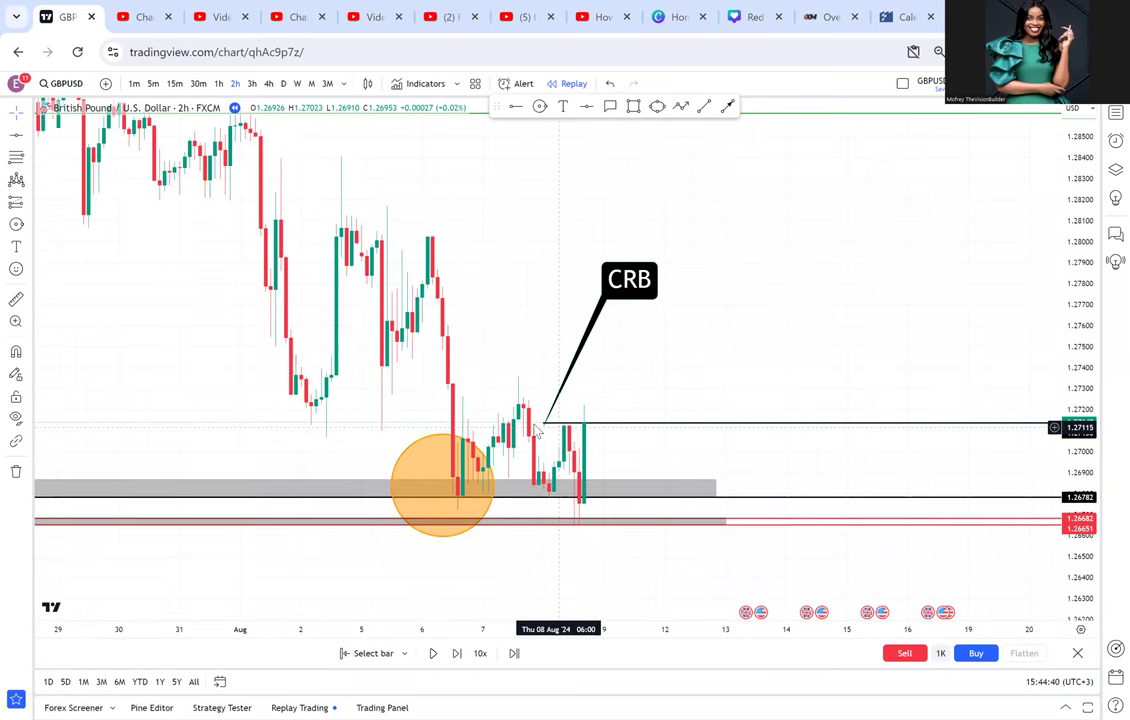
left_click(640, 281)
left_click_drag(631, 351, 626, 411)
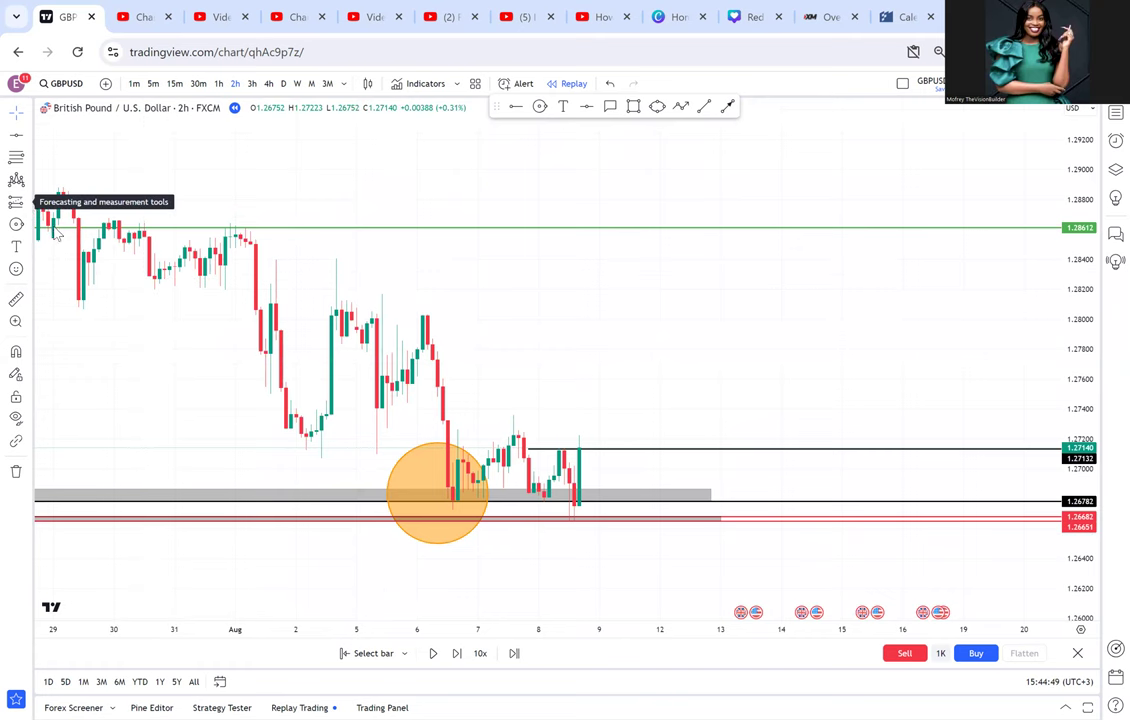
Draw a long position at the latest candle with entry about 1.27152, stop about 1.26705 and target about 1.28597, just below the green line
left_click(29, 204)
left_click(583, 438)
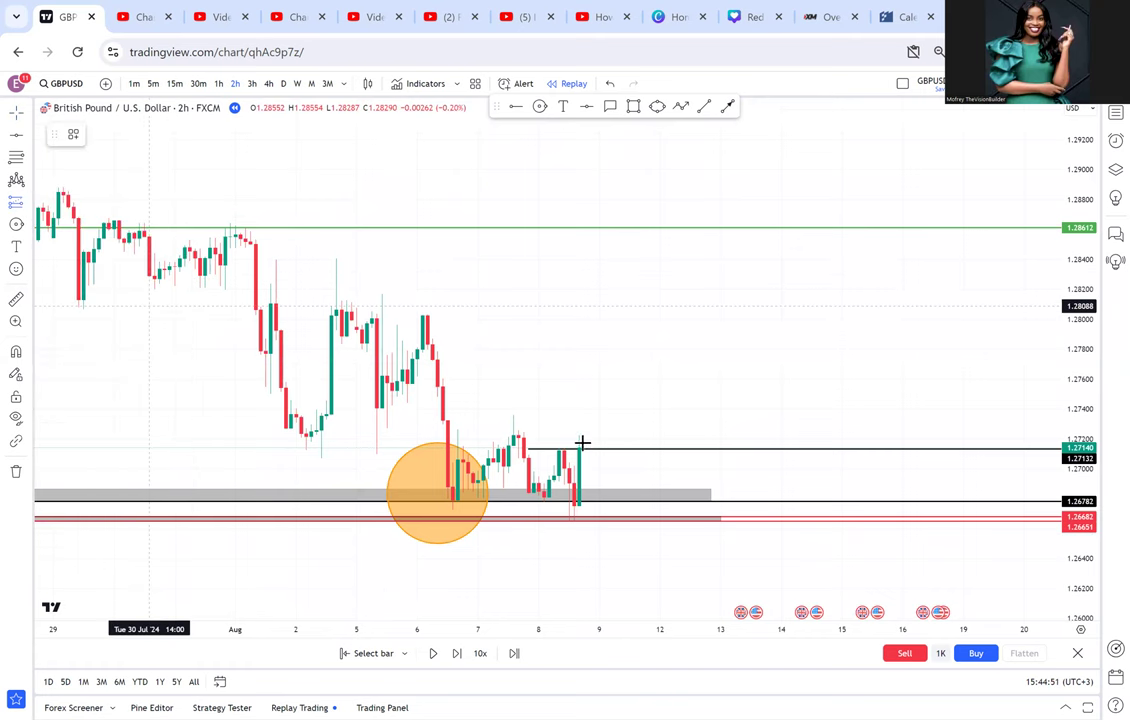
left_click_drag(586, 377, 585, 229)
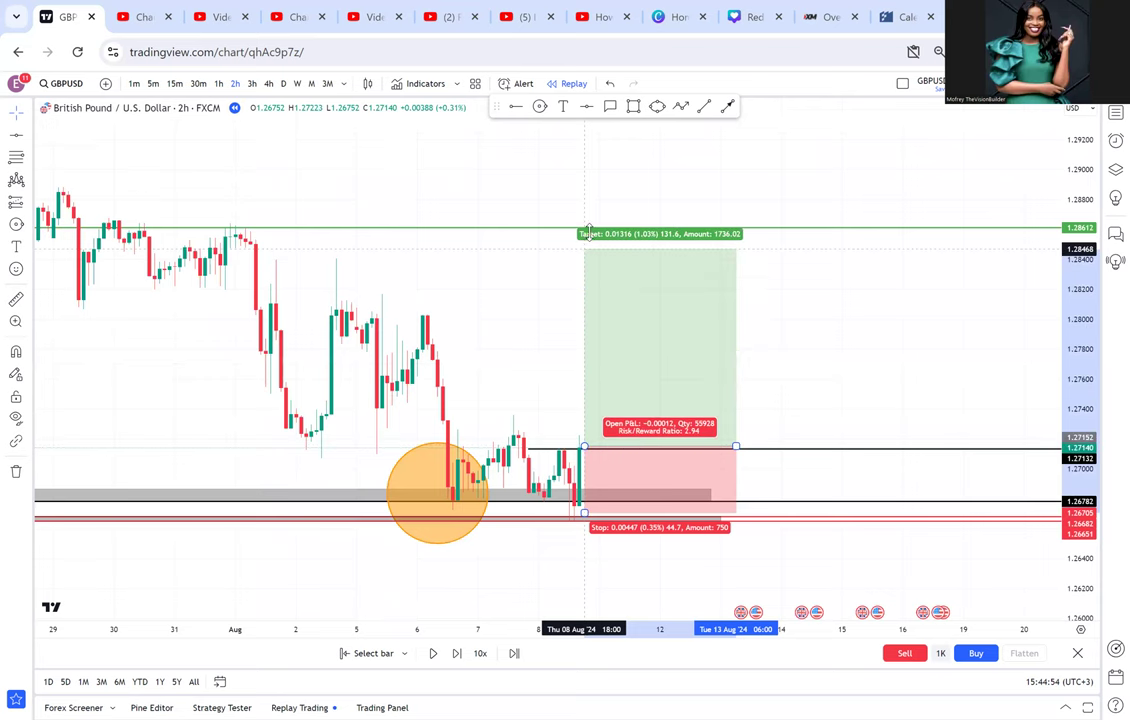
Review the long position against the possible double bottom and early July candles on the daily timeframe
left_click(284, 83)
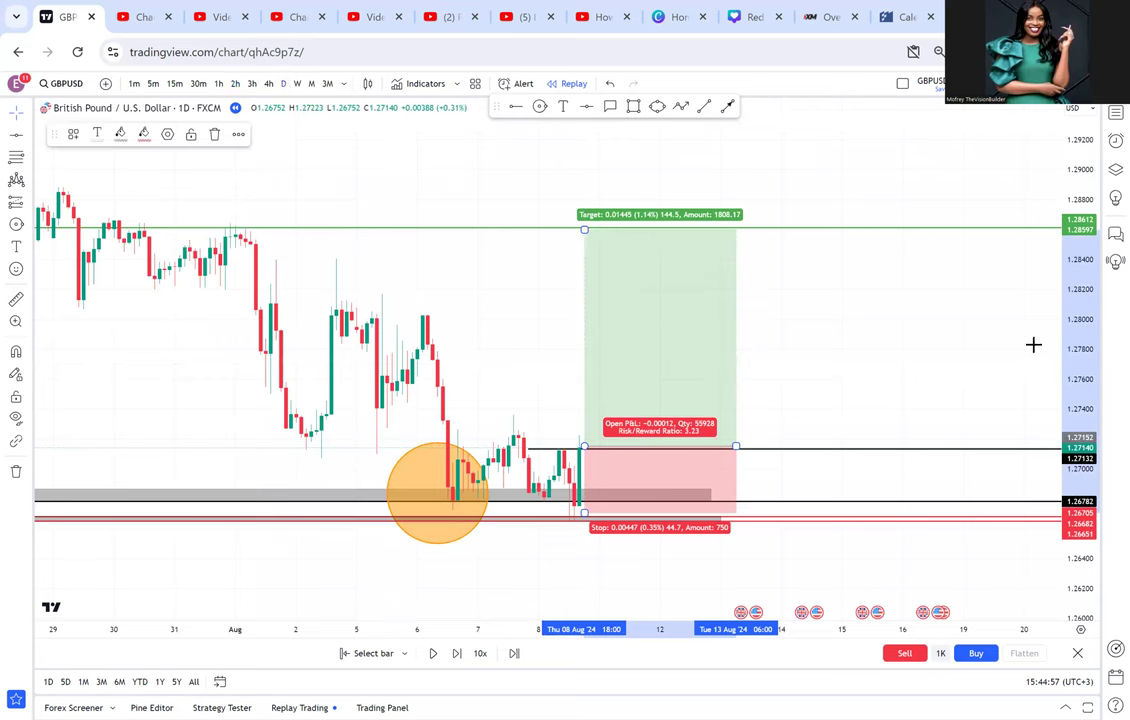
left_click_drag(822, 417, 883, 273)
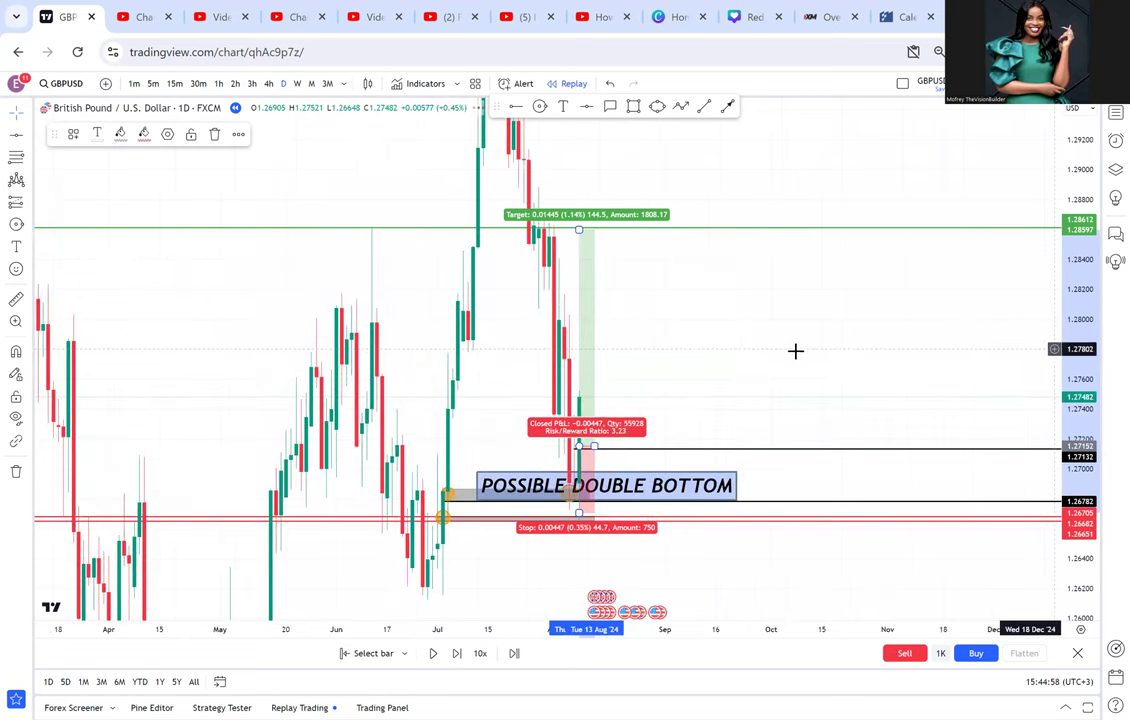
mouse_move(453, 507)
left_mouse_down()
mouse_move(486, 438)
mouse_move(521, 440)
mouse_move(351, 440)
left_mouse_up()
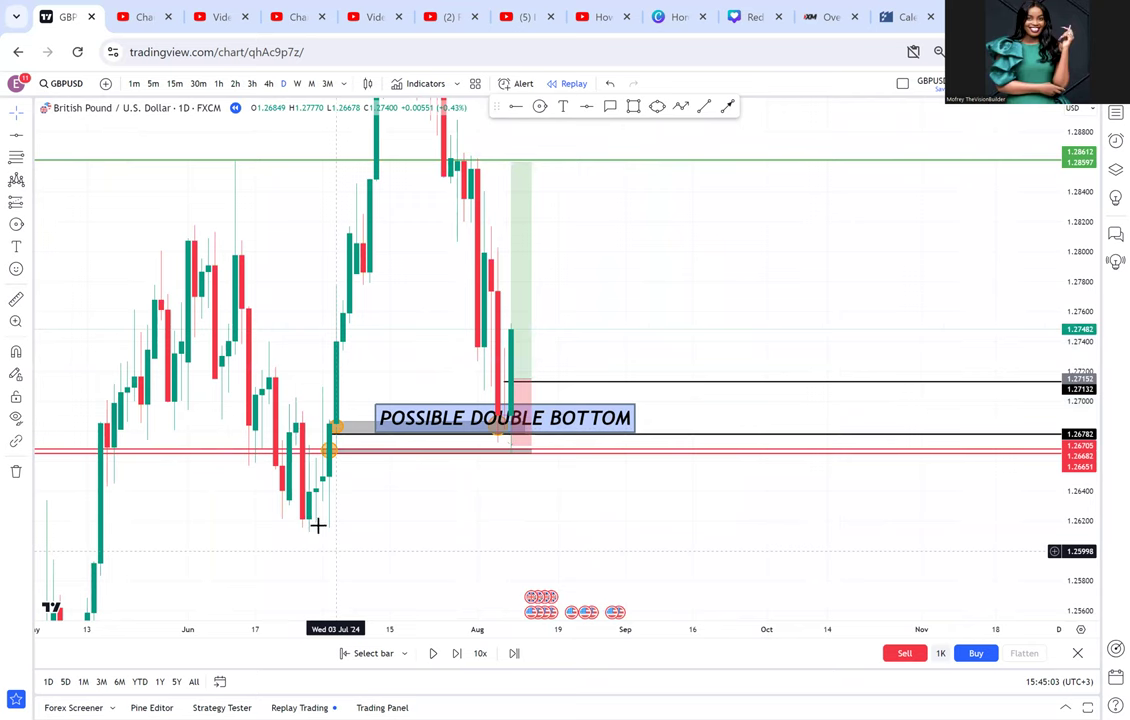
Return to the 2-hour timeframe and measure the price distance from the black ray up to the green line
left_click(234, 84)
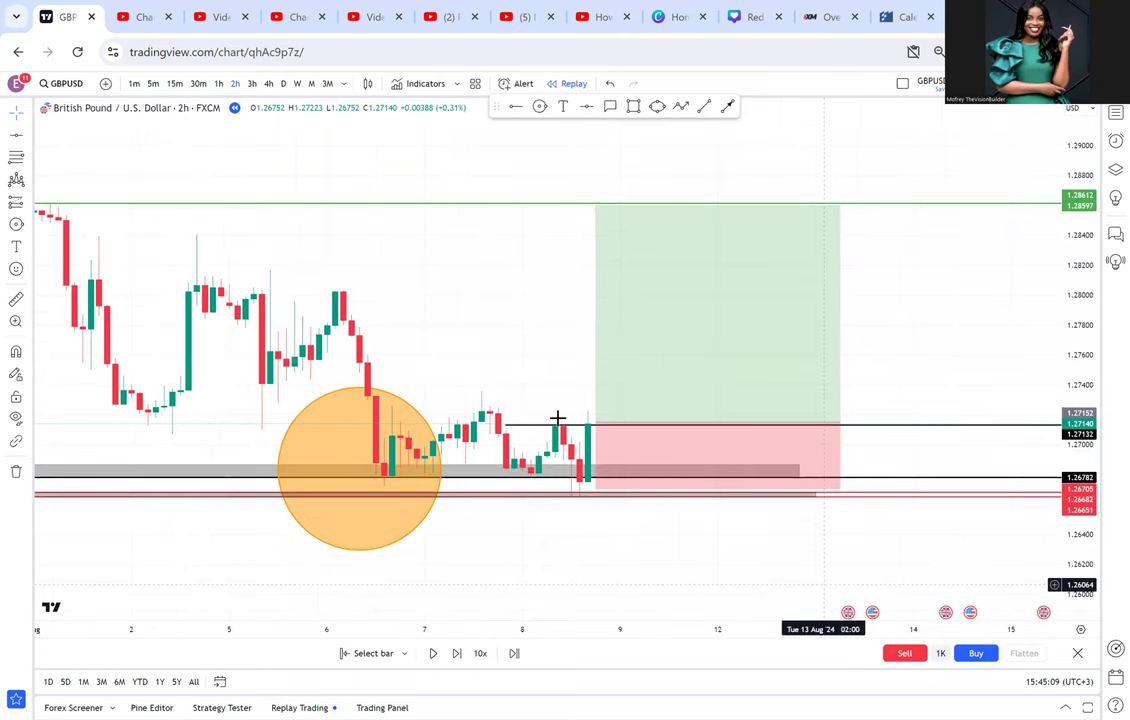
left_click(562, 424)
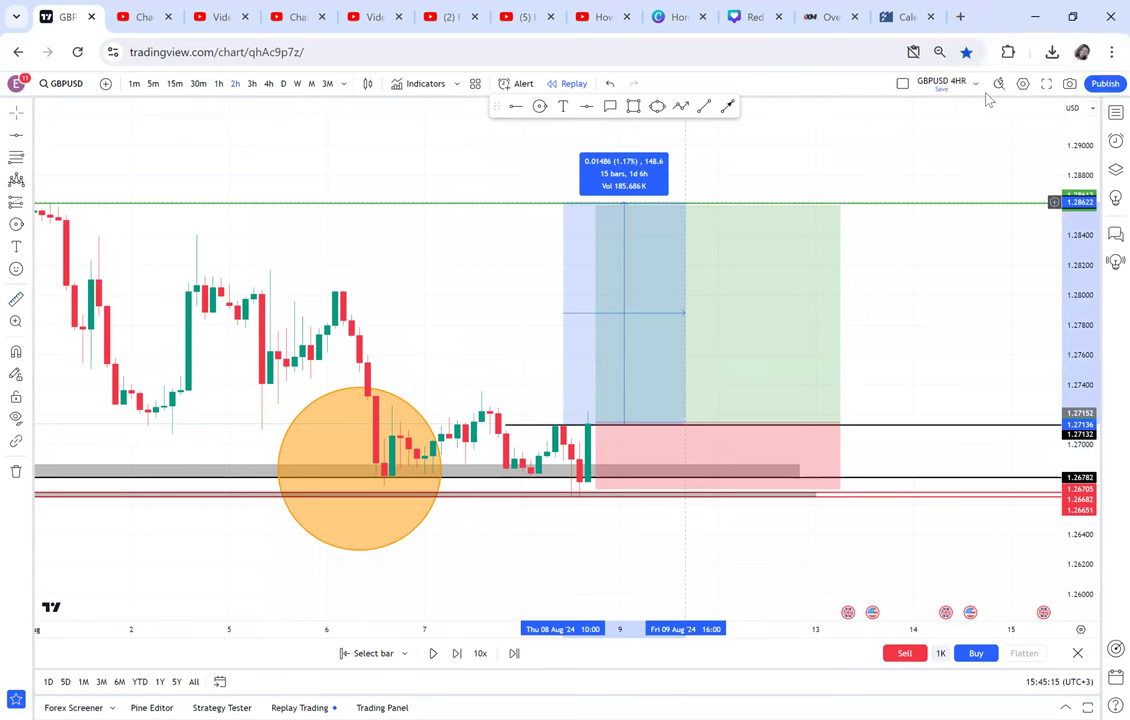
left_click(910, 250)
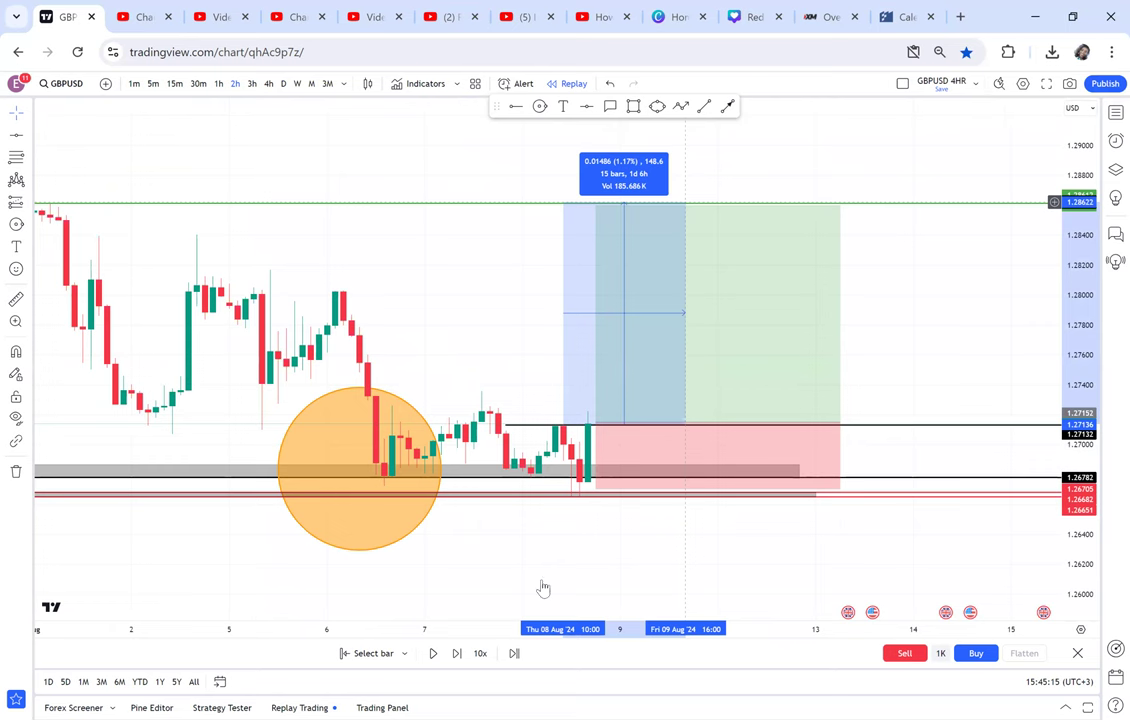
Advance the 2-hour bar replay candle by candle until price passes the long position's target, up to 14 August 2024 00:00
left_click(455, 653)
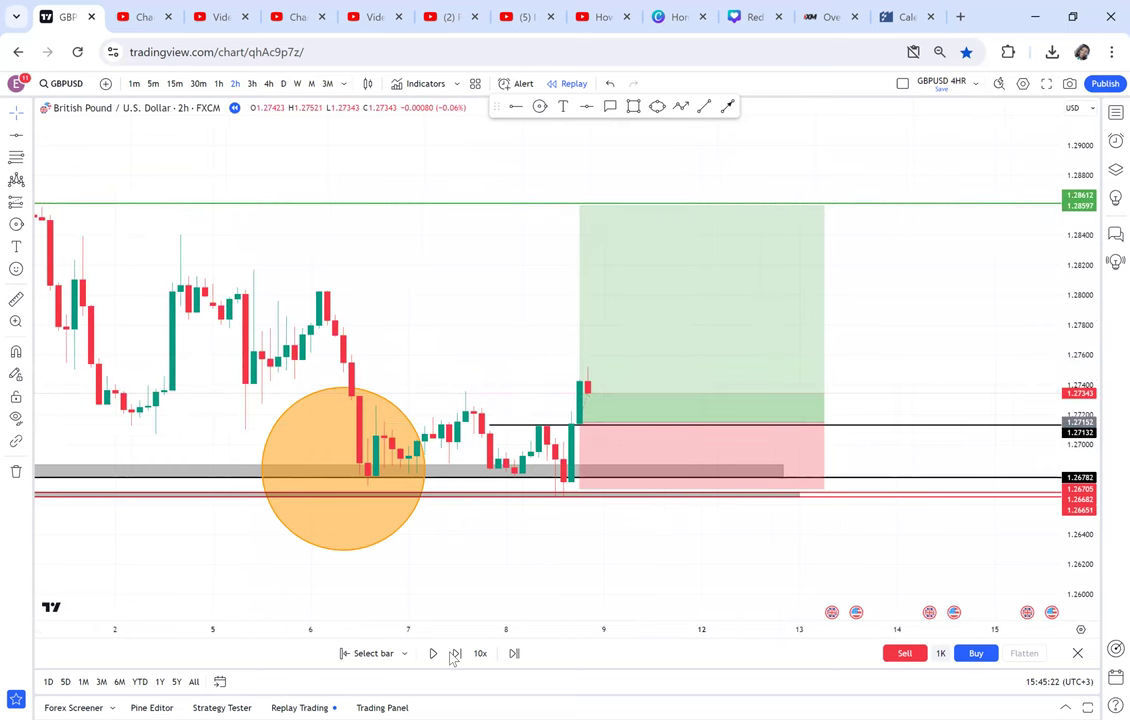
left_click(455, 653)
left_click(455, 653)
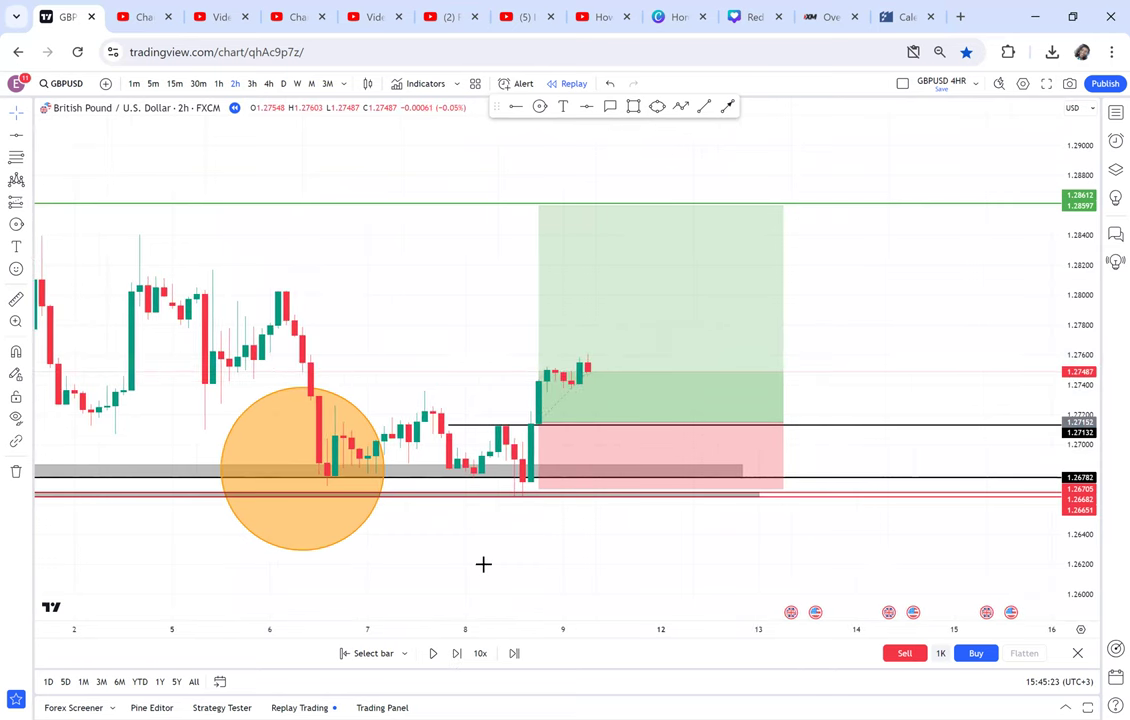
left_click(455, 653)
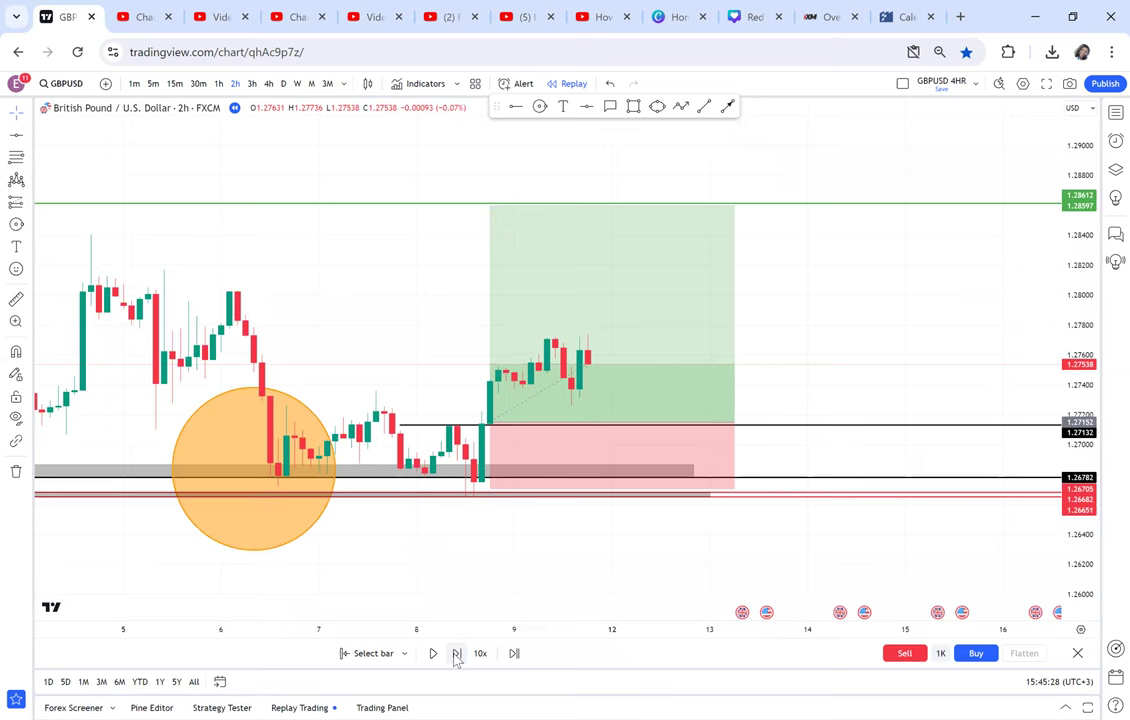
left_click(455, 653)
left_click(455, 653)
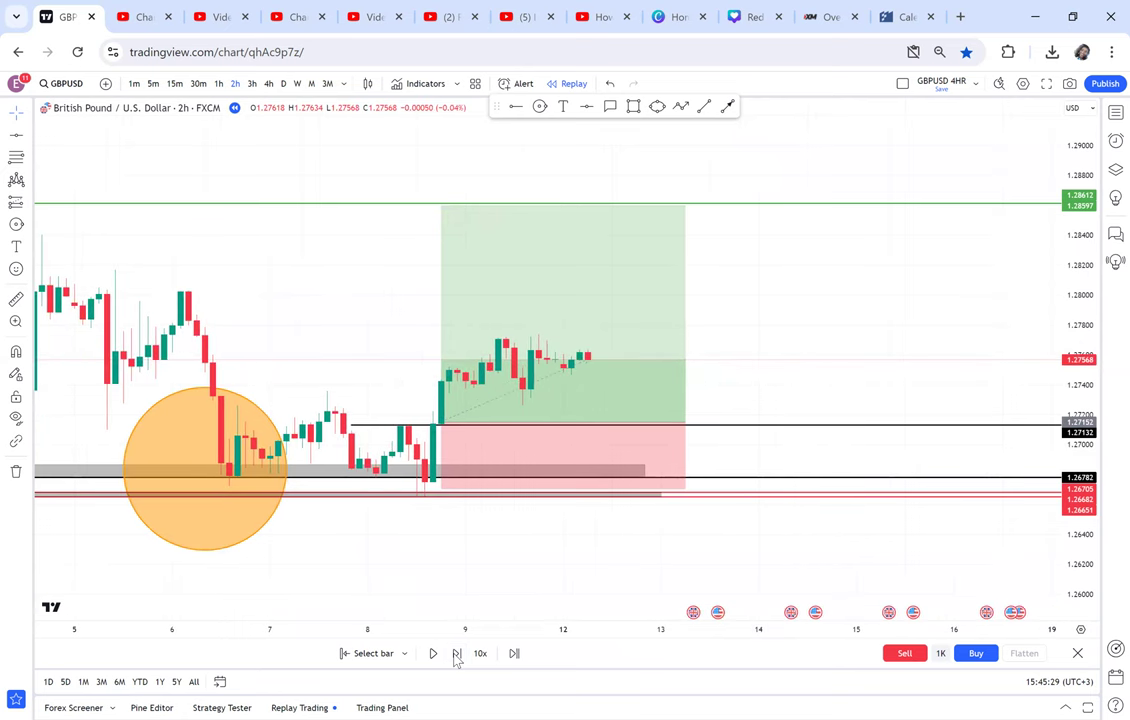
left_click(455, 653)
left_click(455, 653)
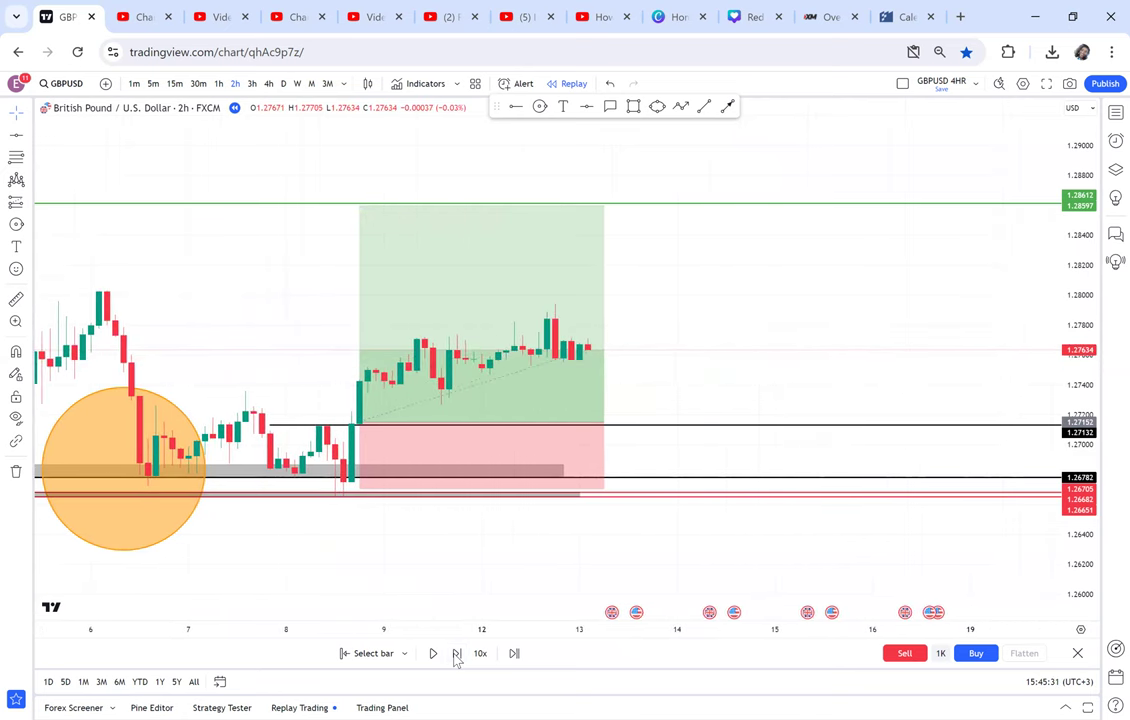
left_click(455, 653)
left_click(455, 653)
left_click(455, 653)
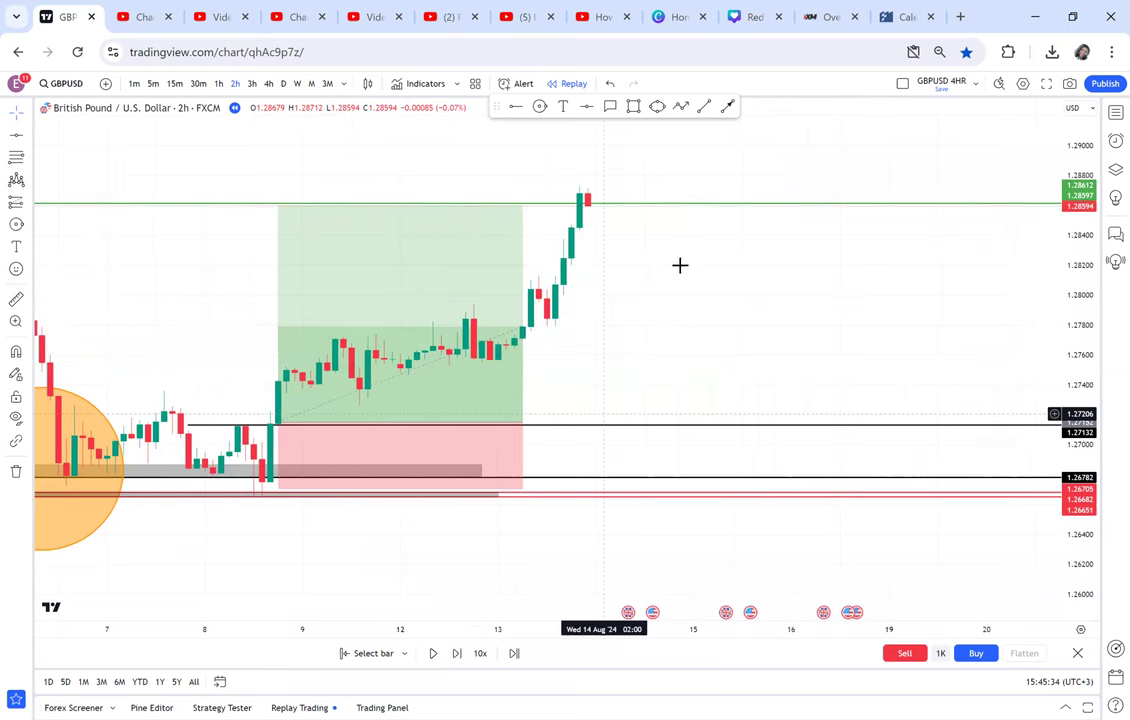
Add a text label reading 14800 beyond the latest candle, at about 1.27984 on 14 August 2024 18:00
scroll(757, 285, "down", 6)
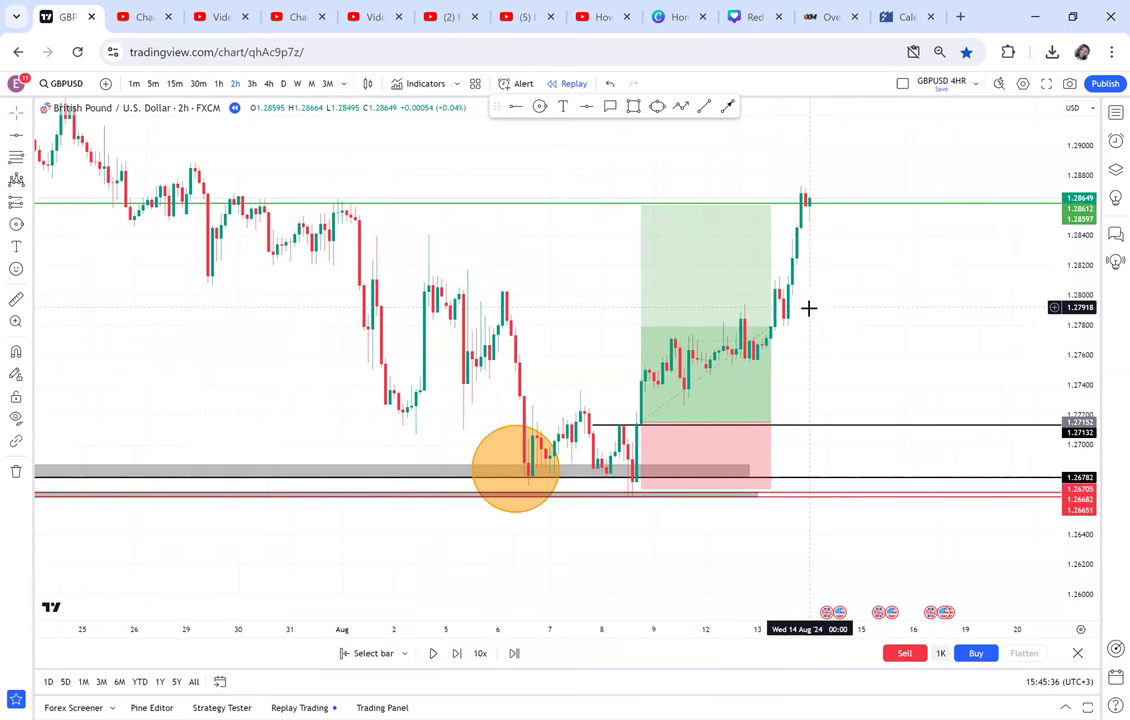
scroll(820, 298, "up", 2)
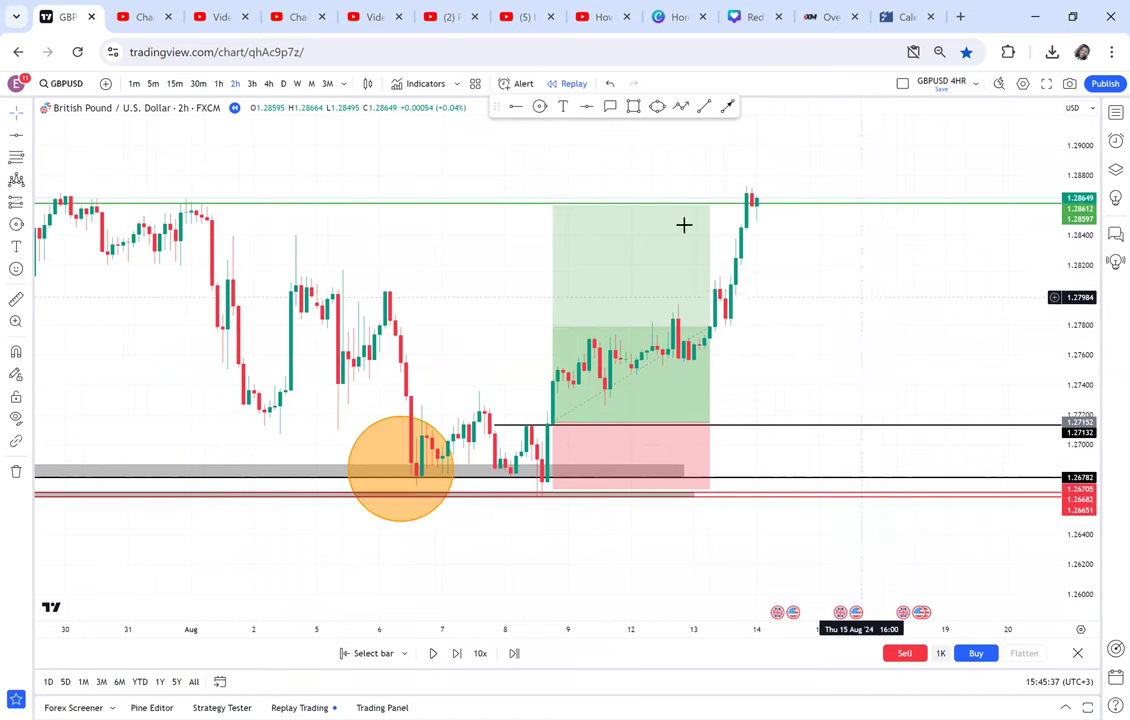
left_click_drag(861, 297, 667, 347)
left_click(563, 108)
left_click(608, 347)
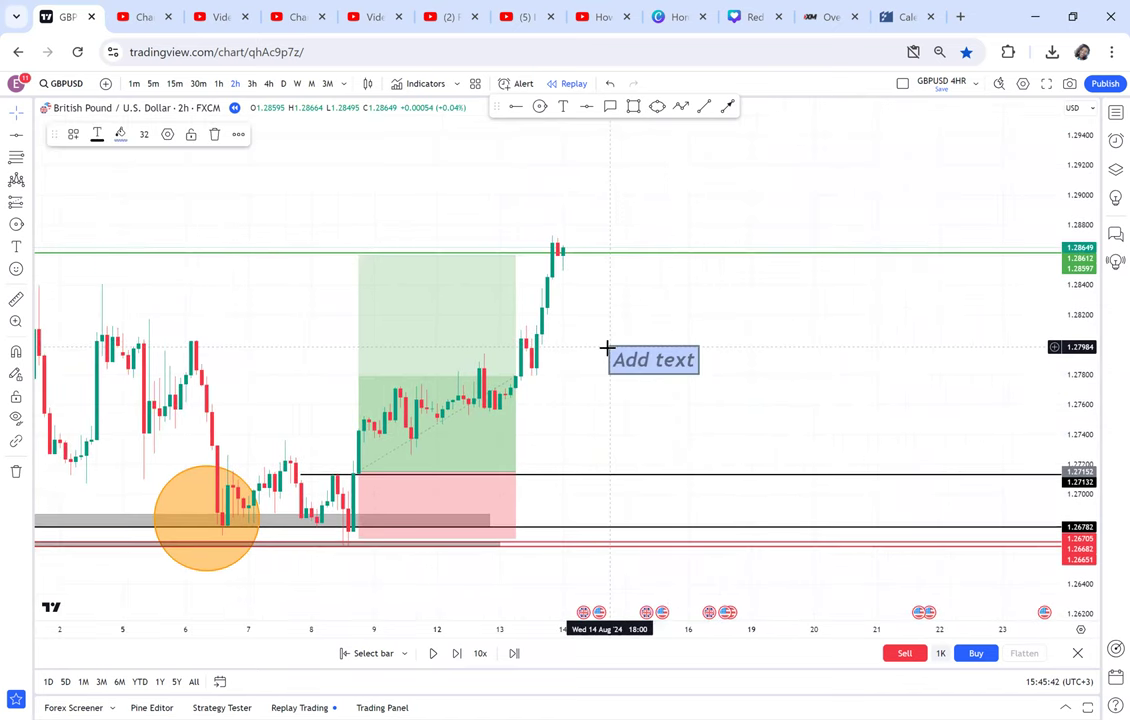
type("14")
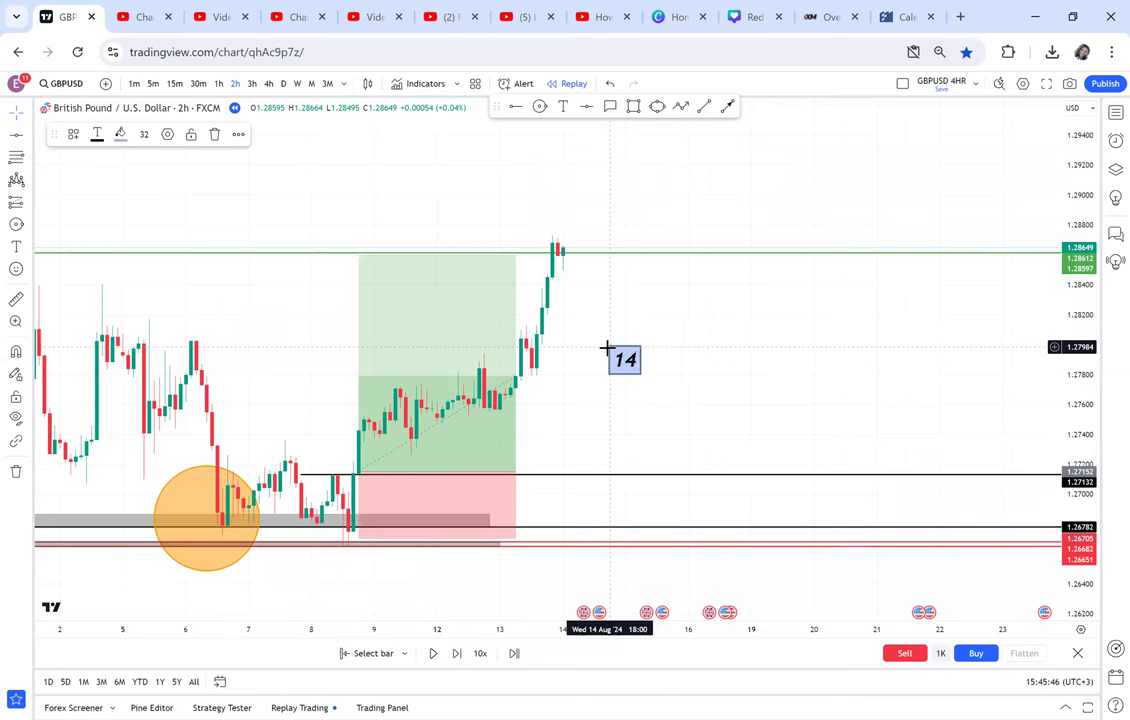
type("9")
key("BackSpace")
type("800")
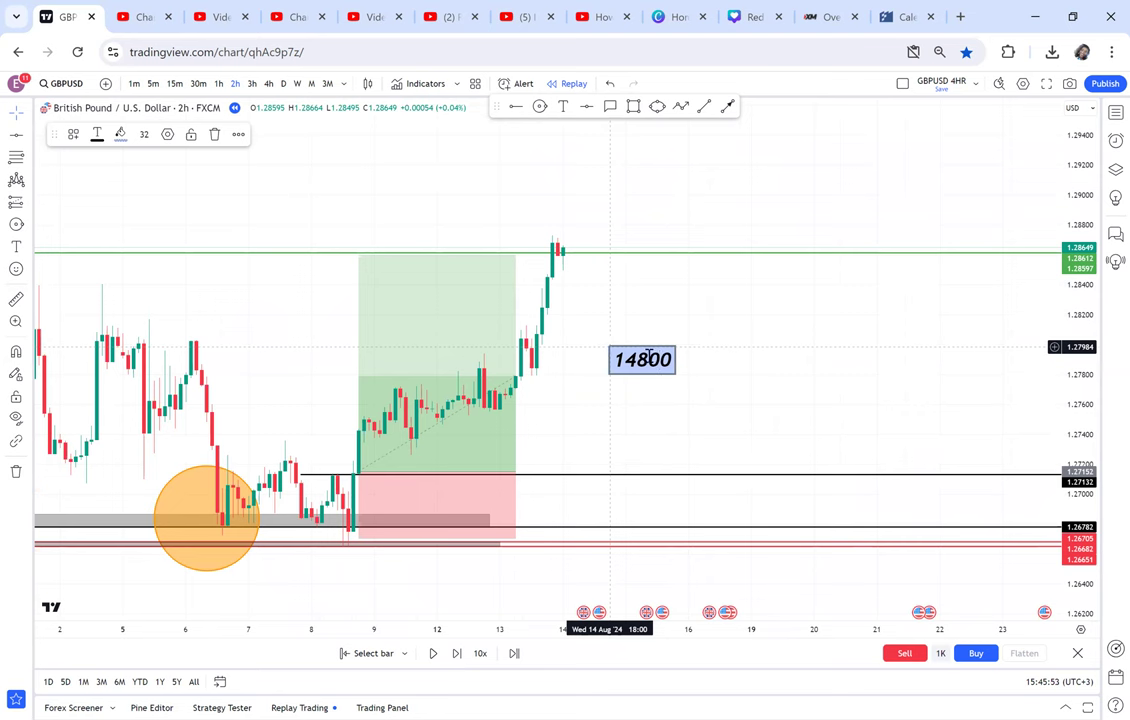
left_click(646, 358)
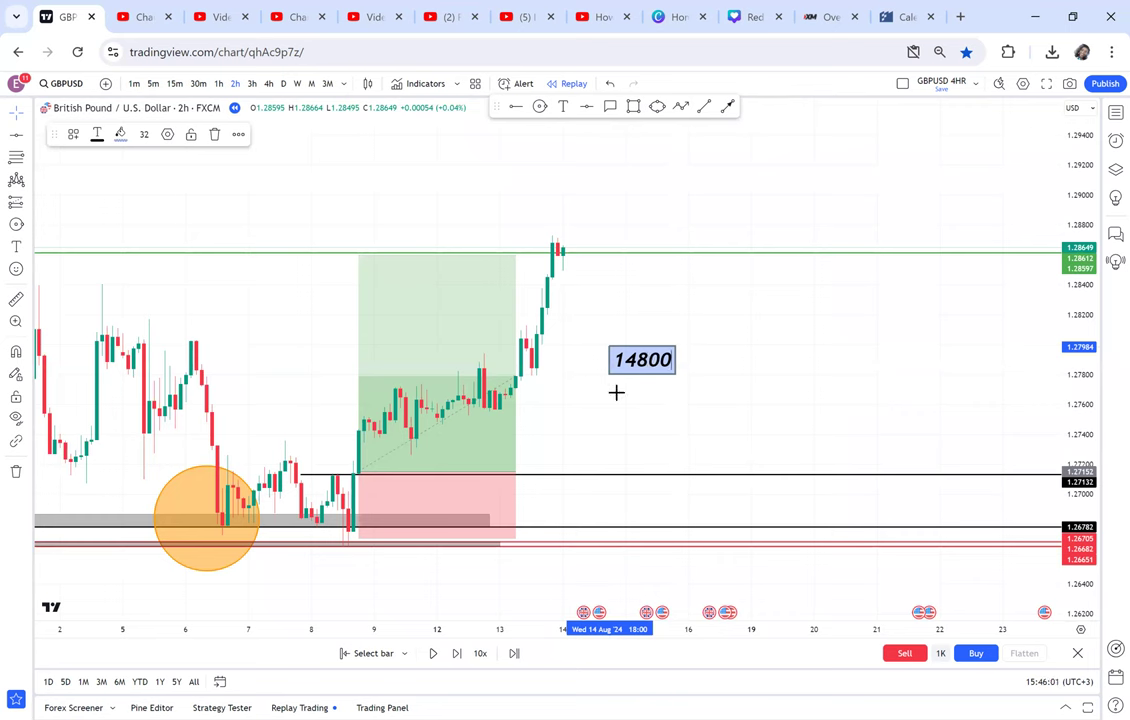
Extend the 14800 text label so it reads "14800 X 130 =1,924,000"
left_click(616, 392)
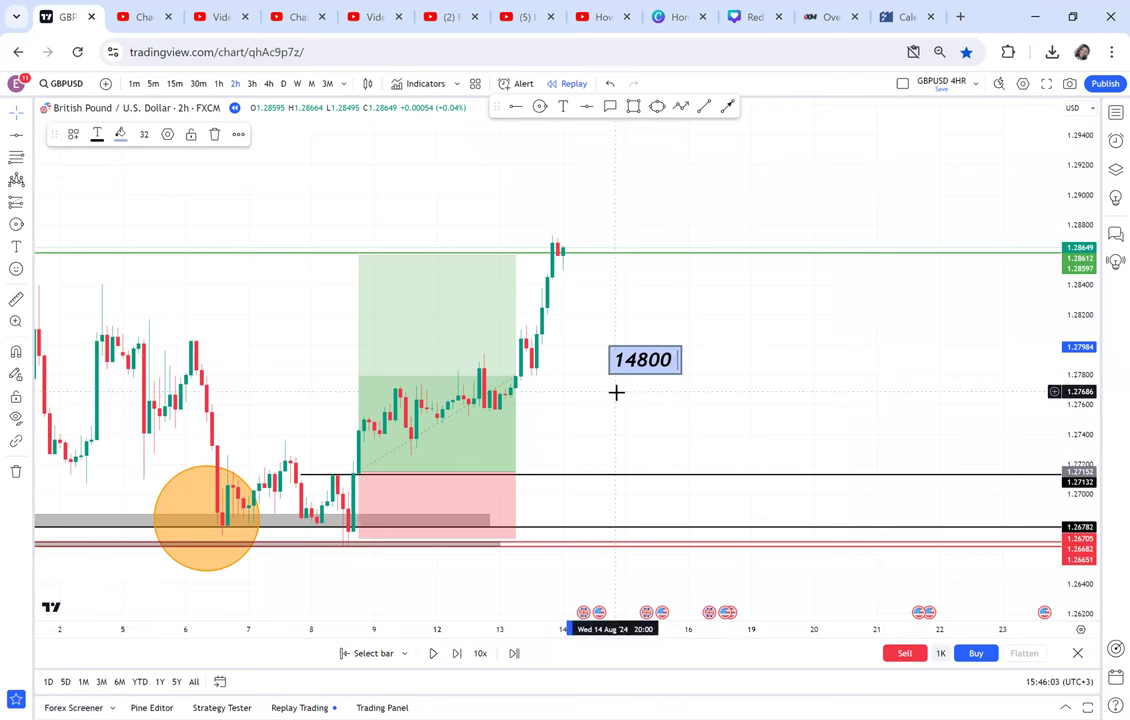
type("X 1")
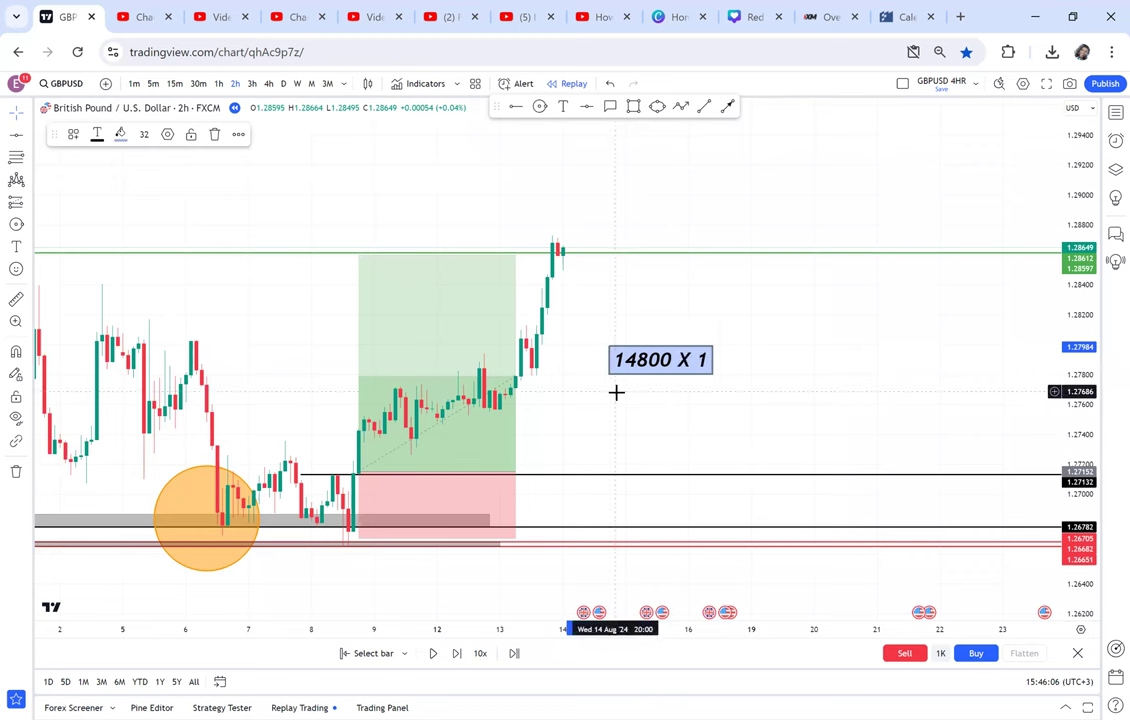
type("30")
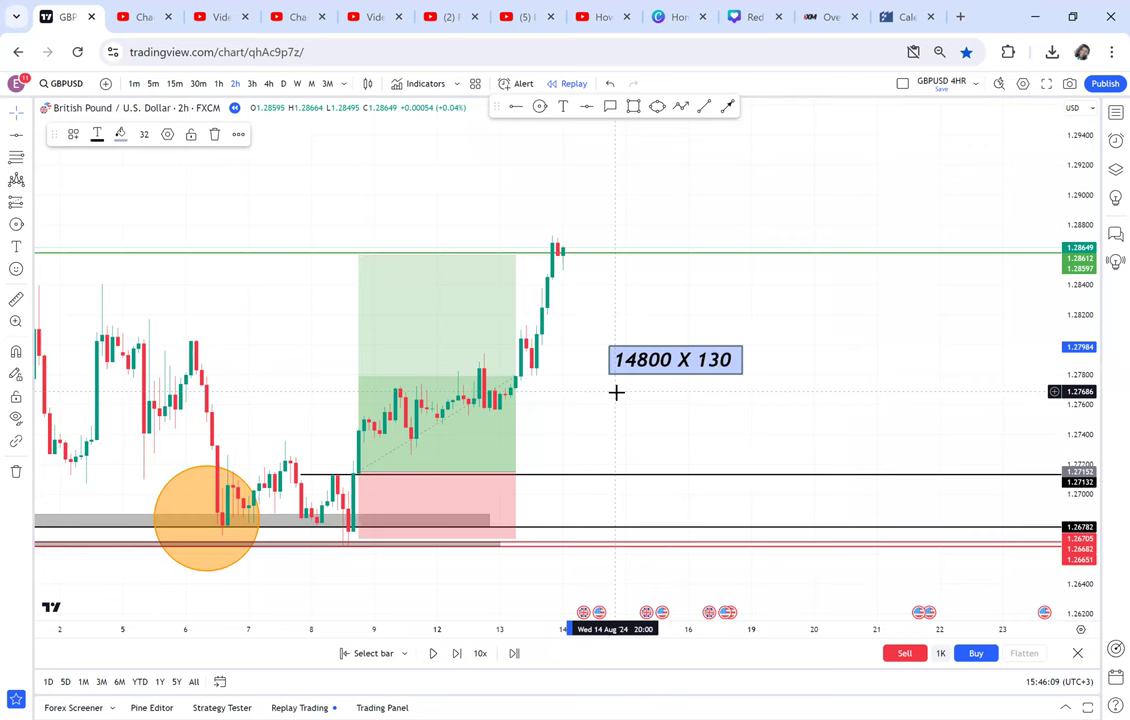
type(" =")
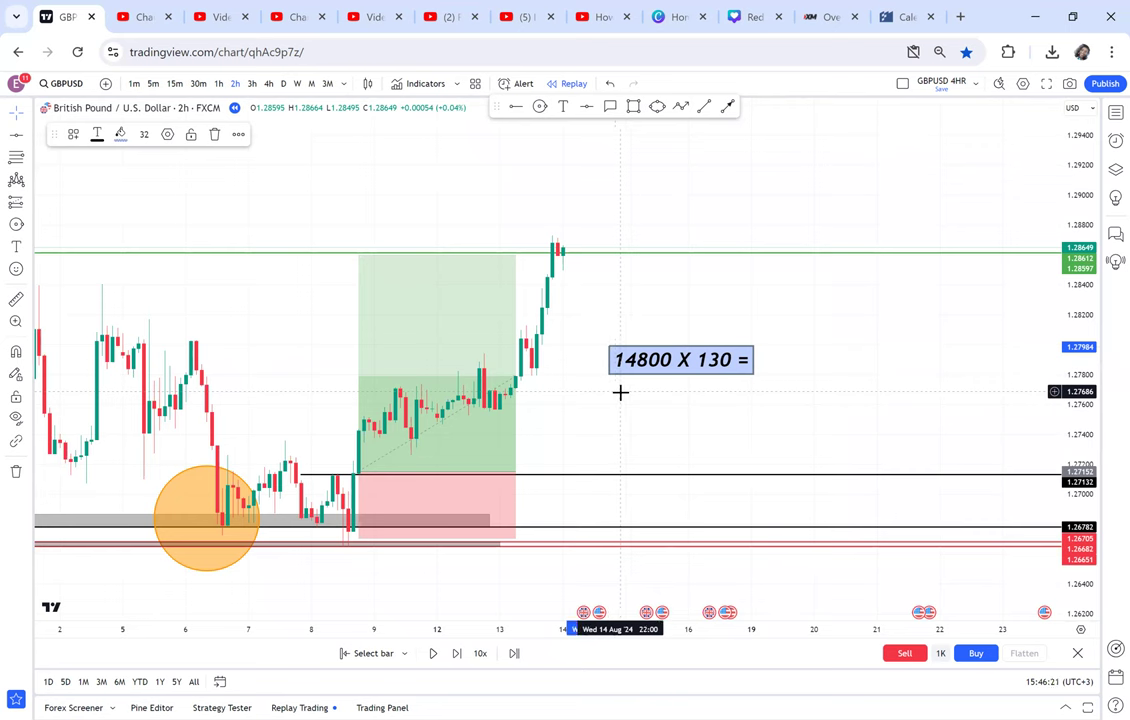
type("1")
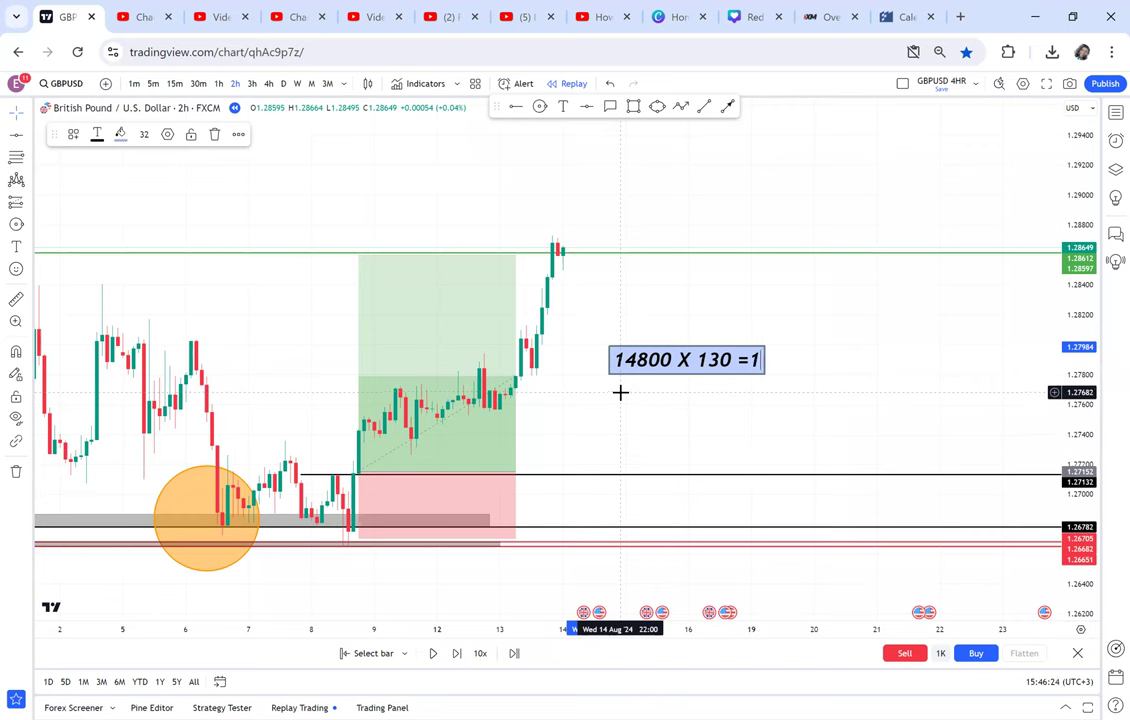
type(",924")
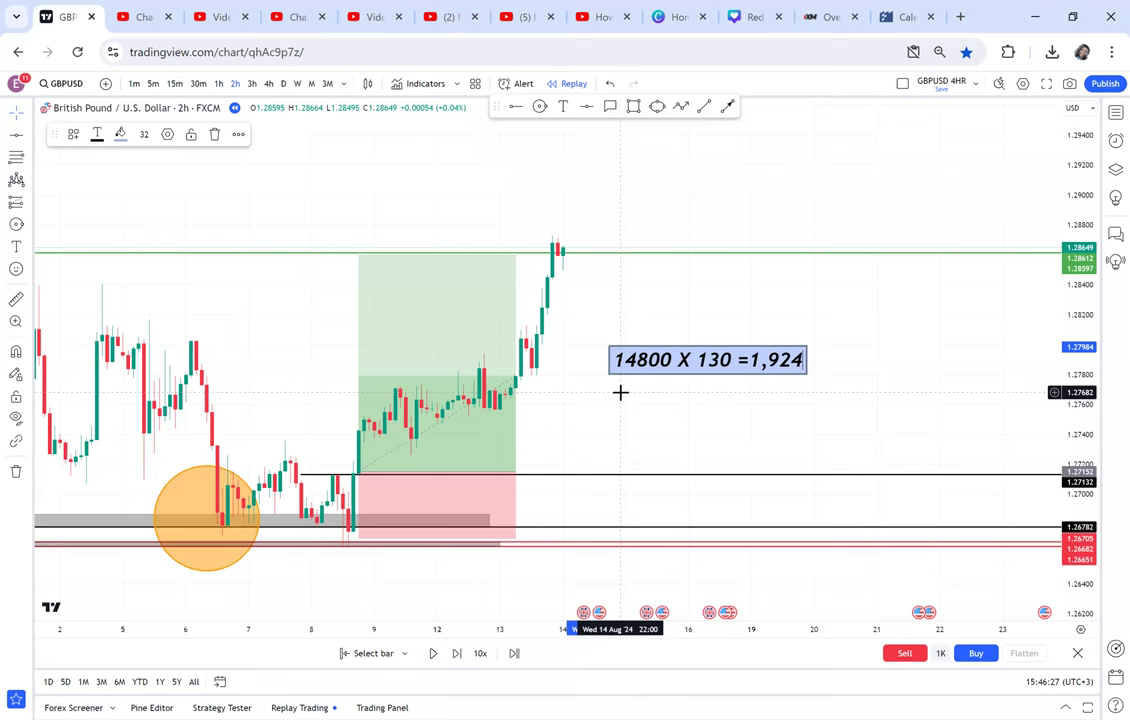
type(",000")
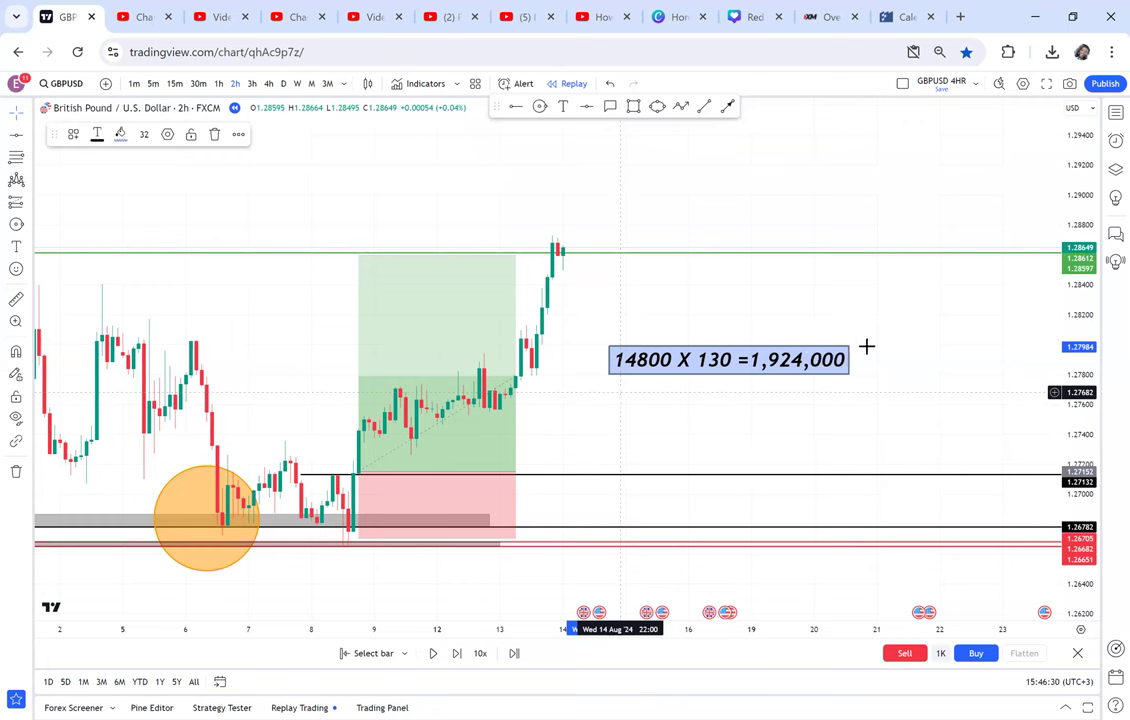
Draw an arrow from the latest candle at about 1.28655 up to the red horizontal line at 1.30448
left_click_drag(807, 332, 819, 521)
scroll(824, 516, "down", 4)
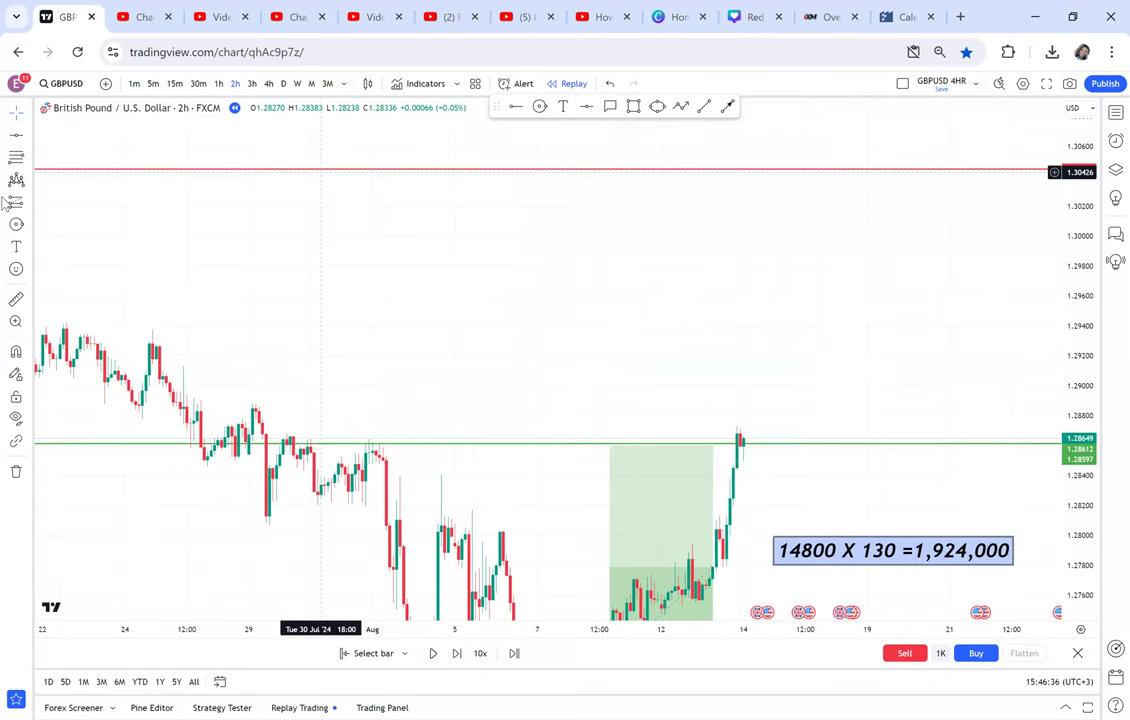
left_click(750, 438)
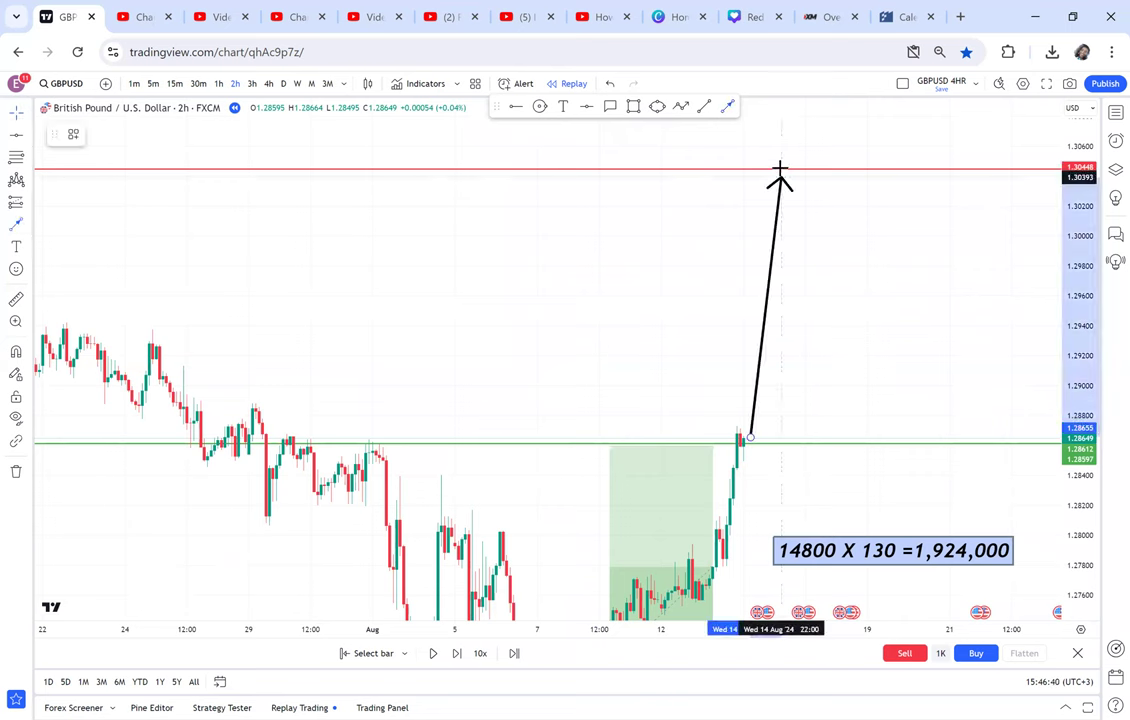
left_click_drag(781, 180, 780, 170)
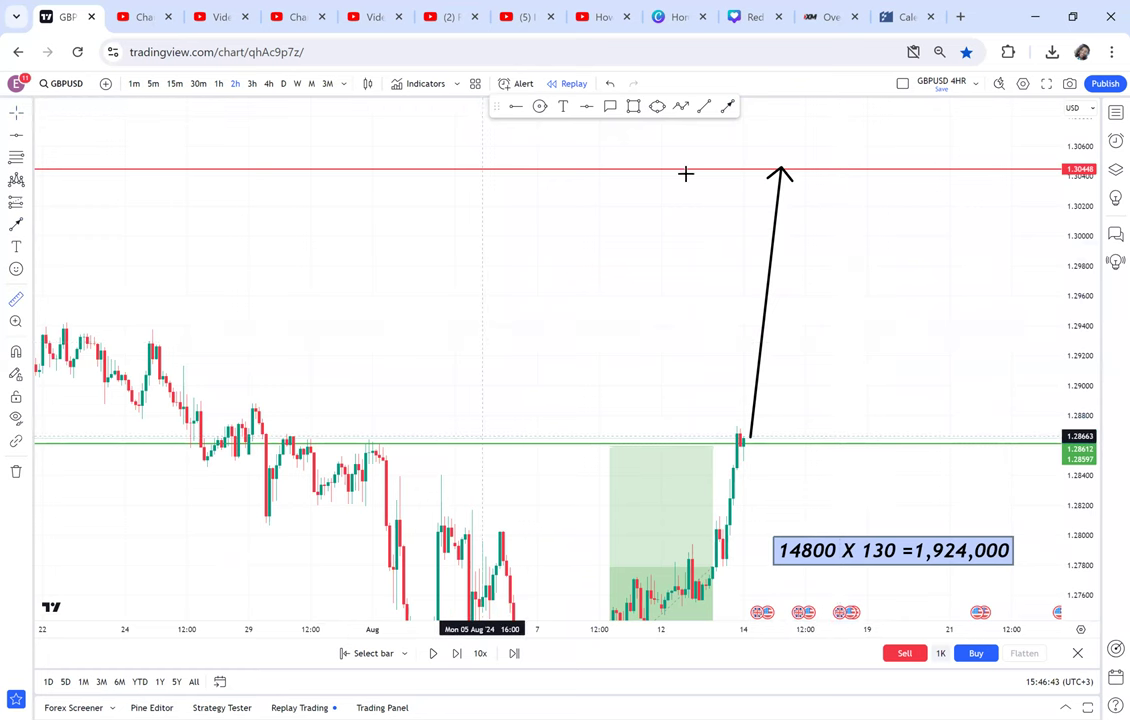
Measure the price distance from the current price near the green line up to the red horizontal line
left_click(657, 437)
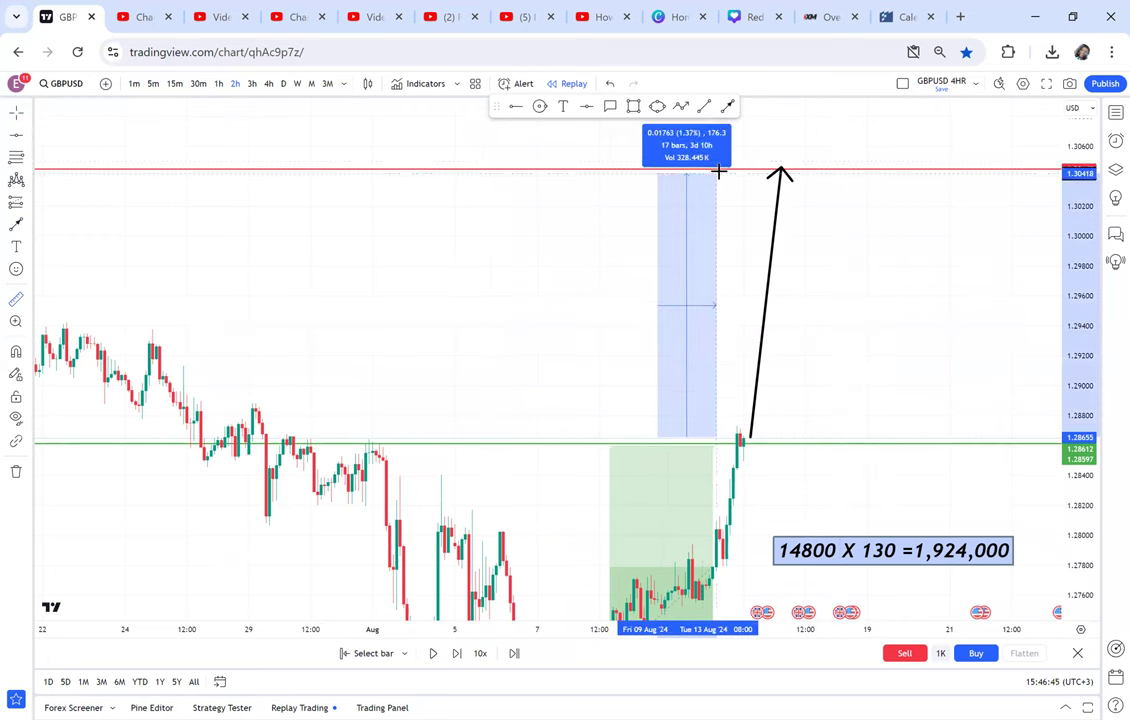
left_click_drag(857, 353, 814, 356)
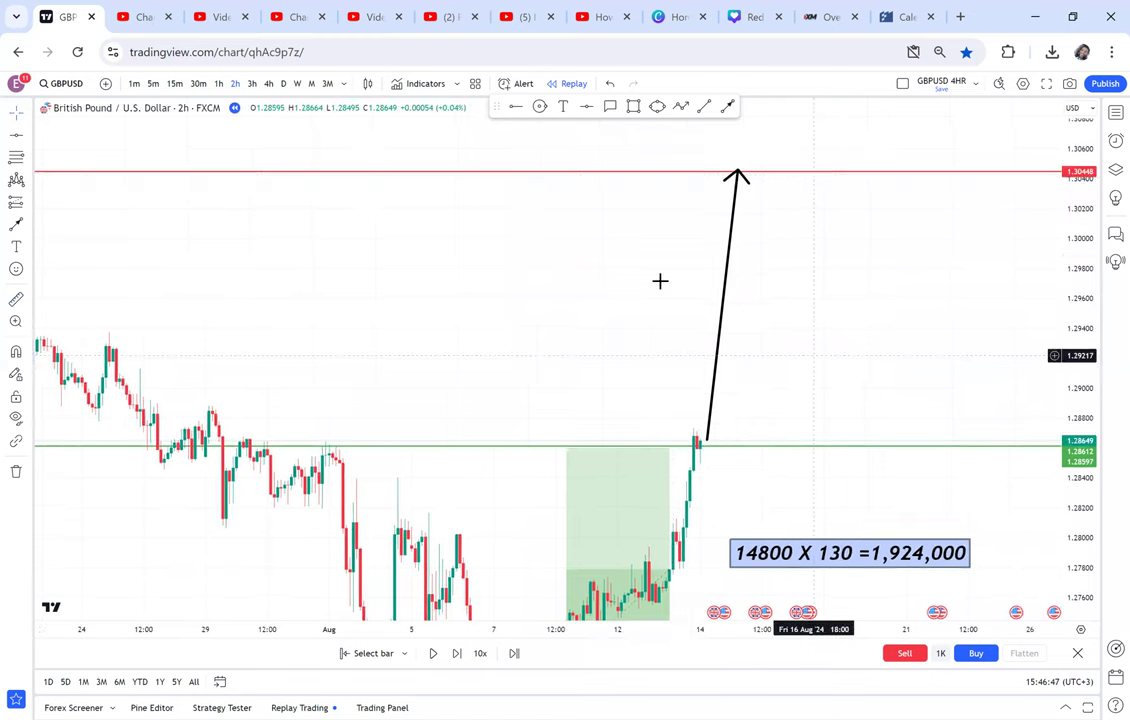
left_click_drag(643, 185, 541, 189)
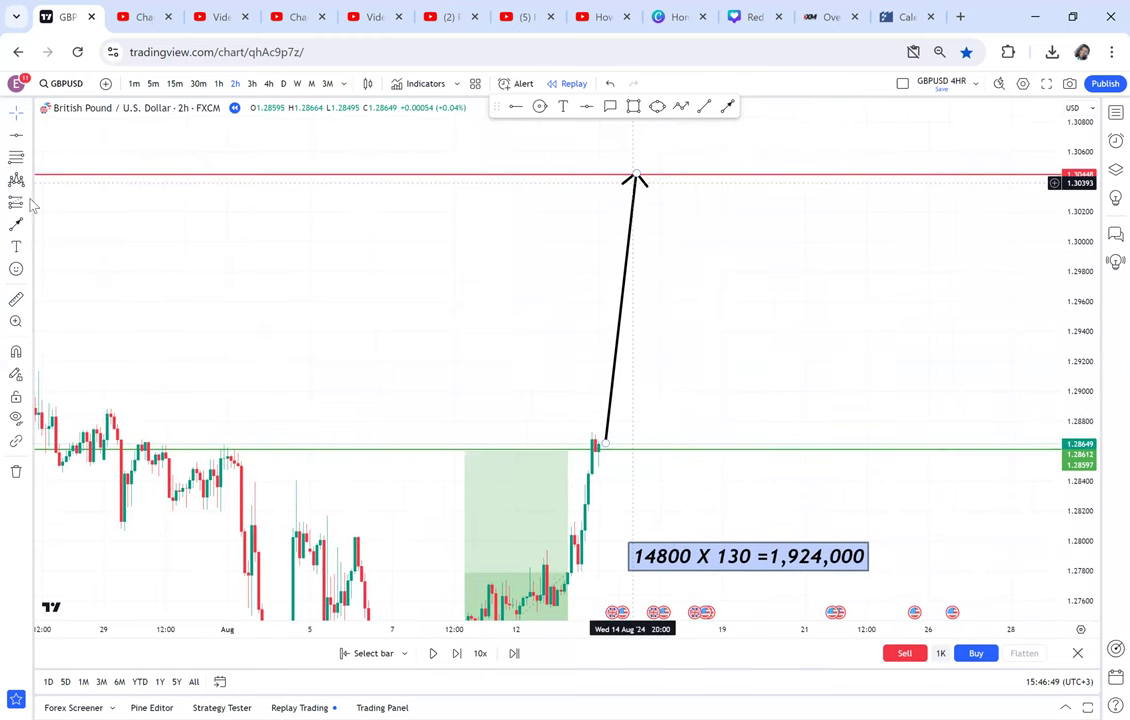
Place a long position at the latest candle with entry at 1.28684 and raise its target to 1.30455 at the upper red line
left_click(30, 205)
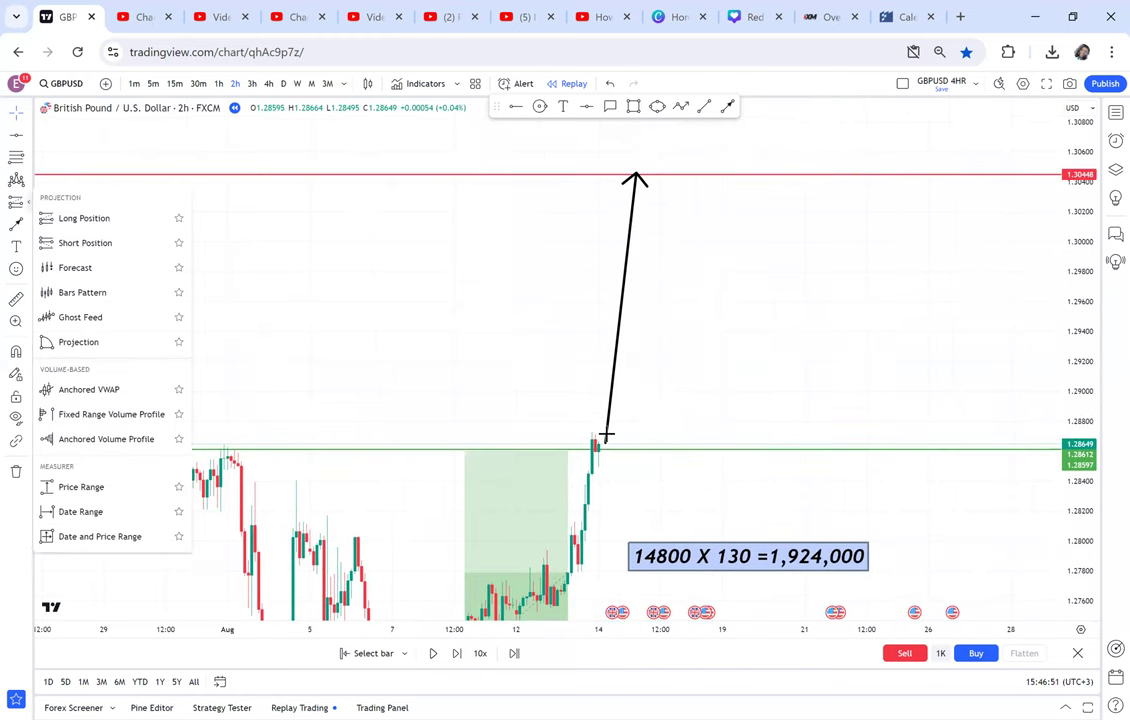
left_click(600, 366)
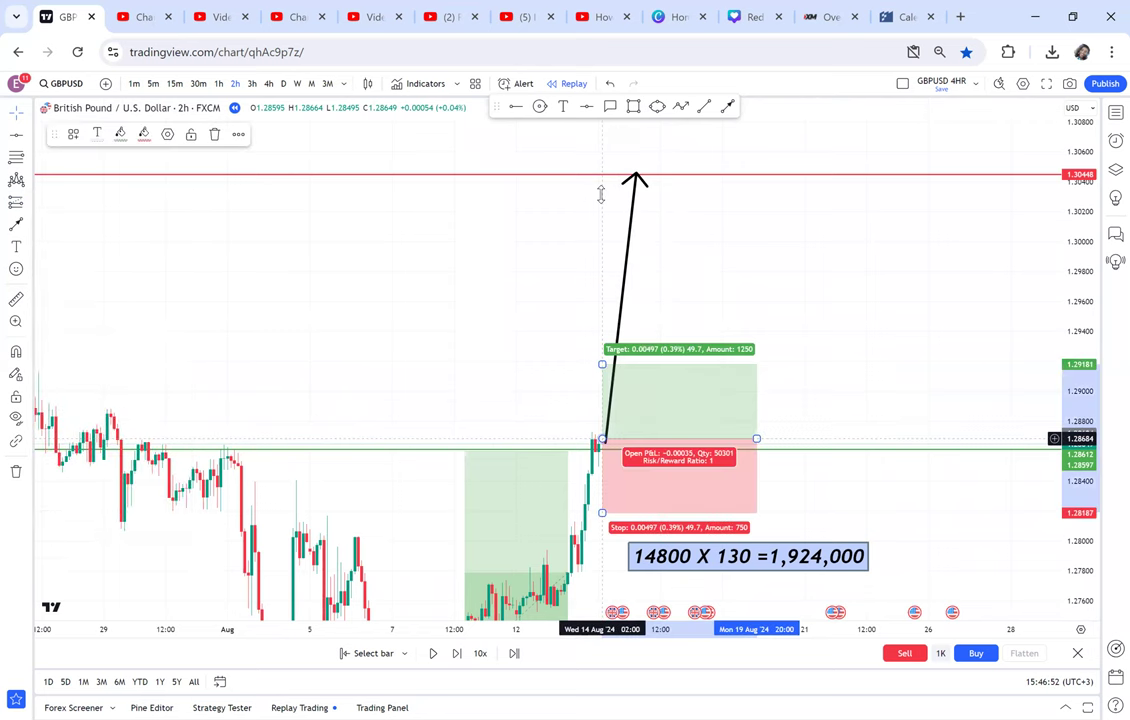
left_click_drag(601, 181, 602, 176)
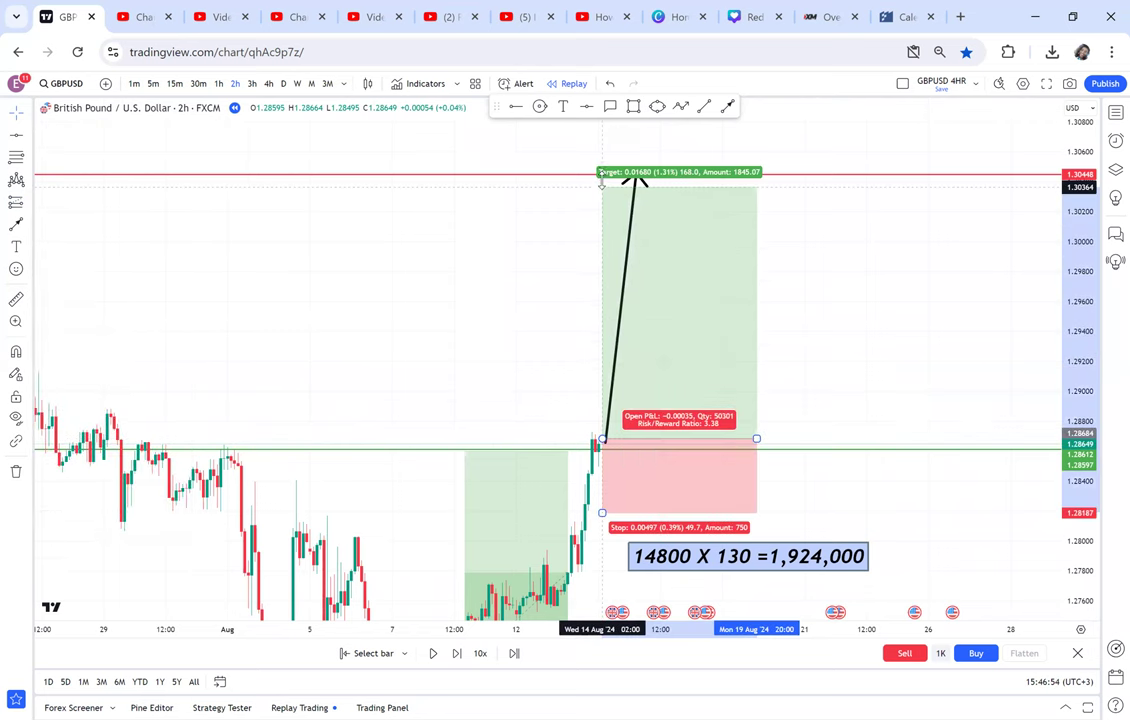
Play the bar replay until price has reached the upper red line at 1.30448, and pause it
left_click(432, 655)
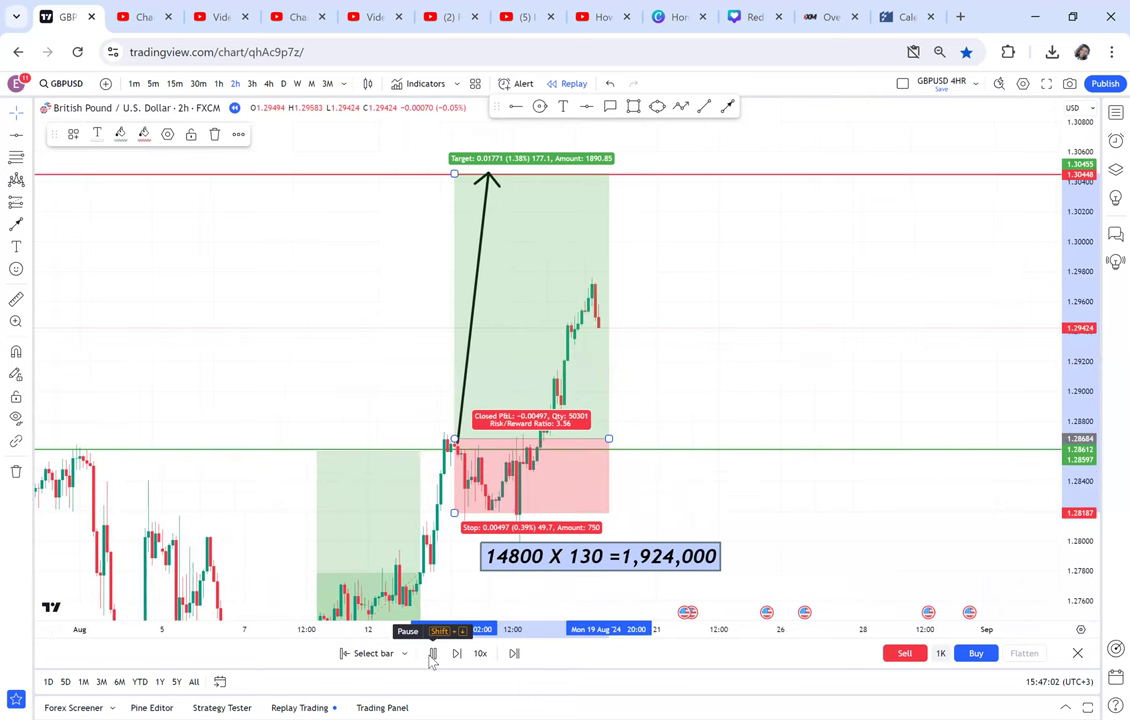
left_click(432, 656)
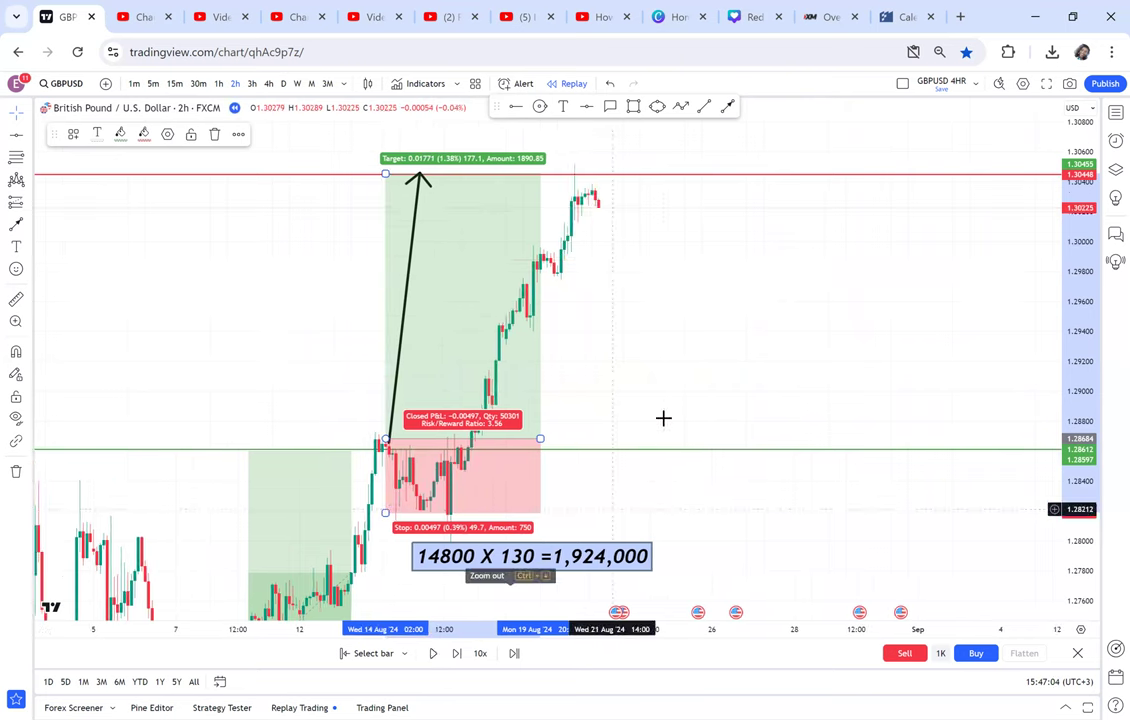
left_click(664, 418)
Move the "14800 X 130 =1,924,000" label clear of the newer long position and lower that position's stop to 1.28055
left_click_drag(691, 490, 852, 390)
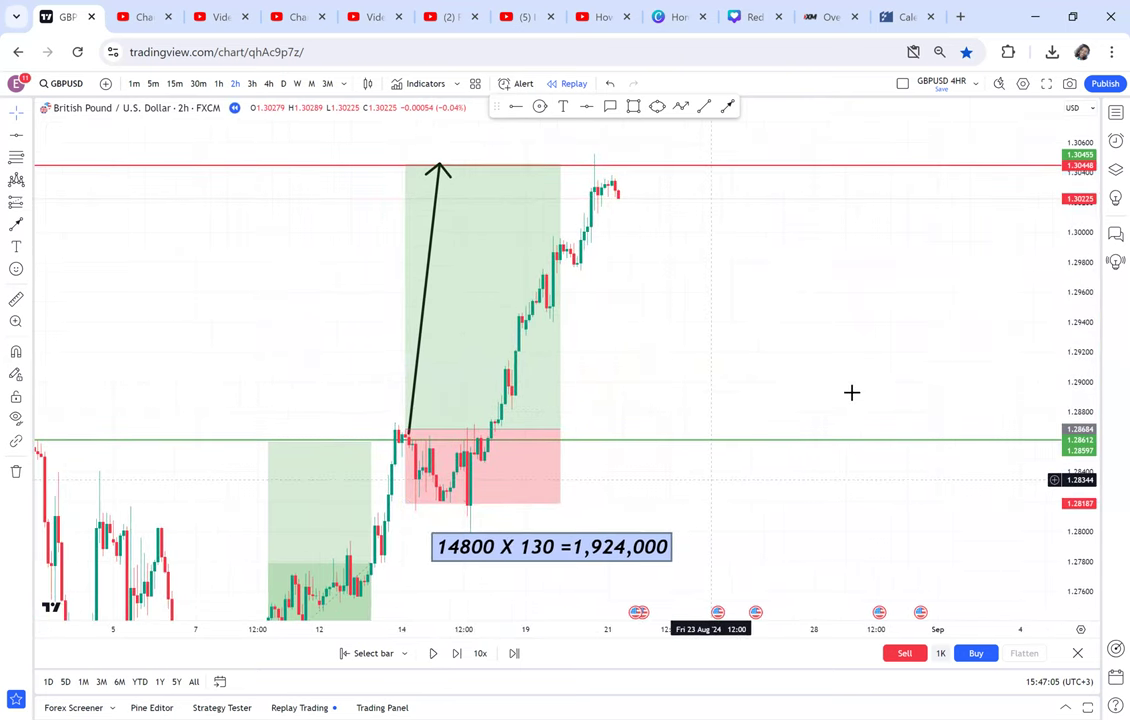
left_click_drag(630, 474, 822, 490)
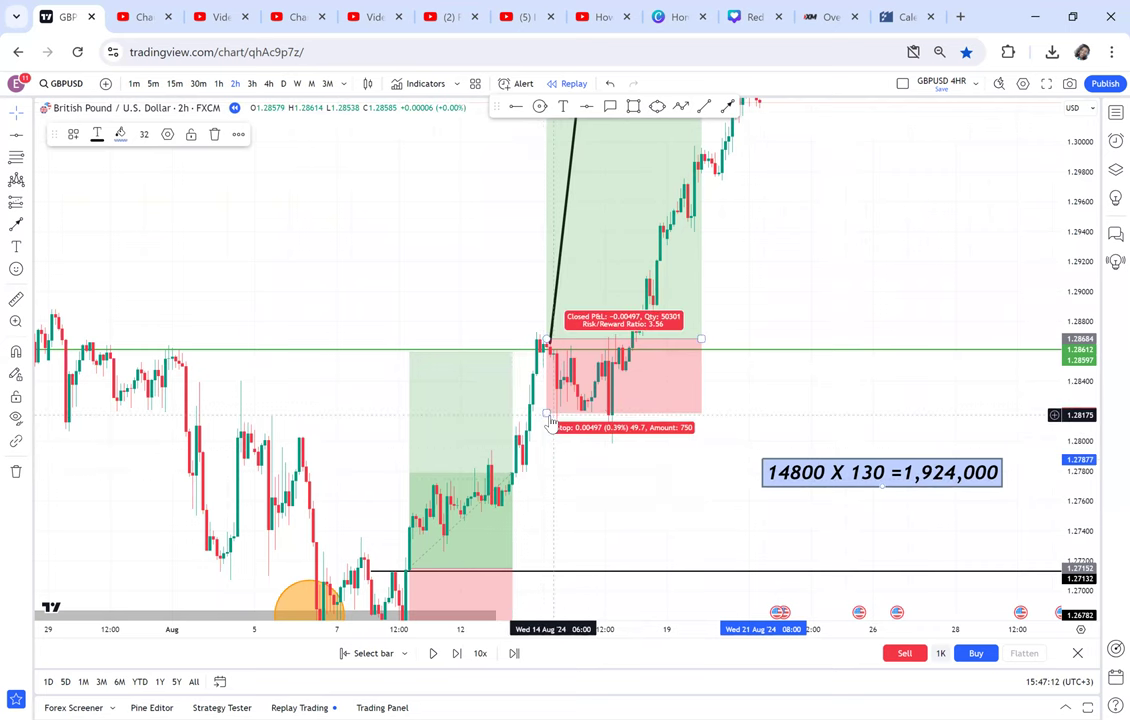
left_click_drag(547, 410, 556, 488)
Measure the price distance from the candles near the green line up to the upper red line
left_click_drag(821, 372, 827, 526)
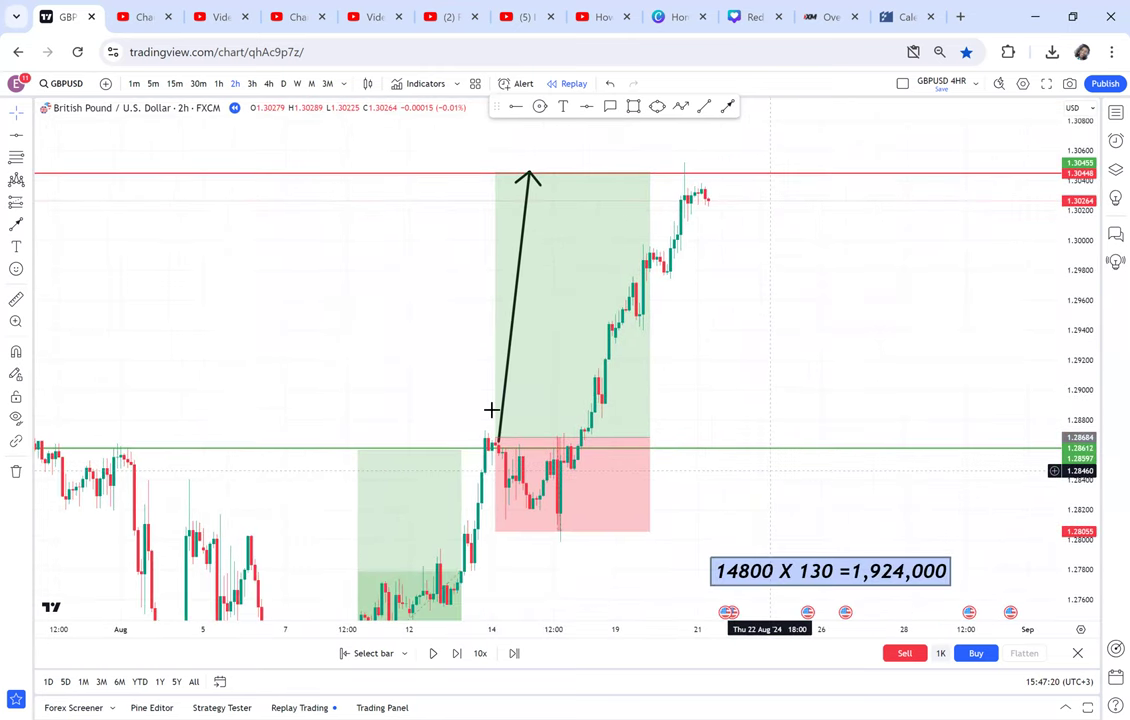
left_click(480, 443, "shift")
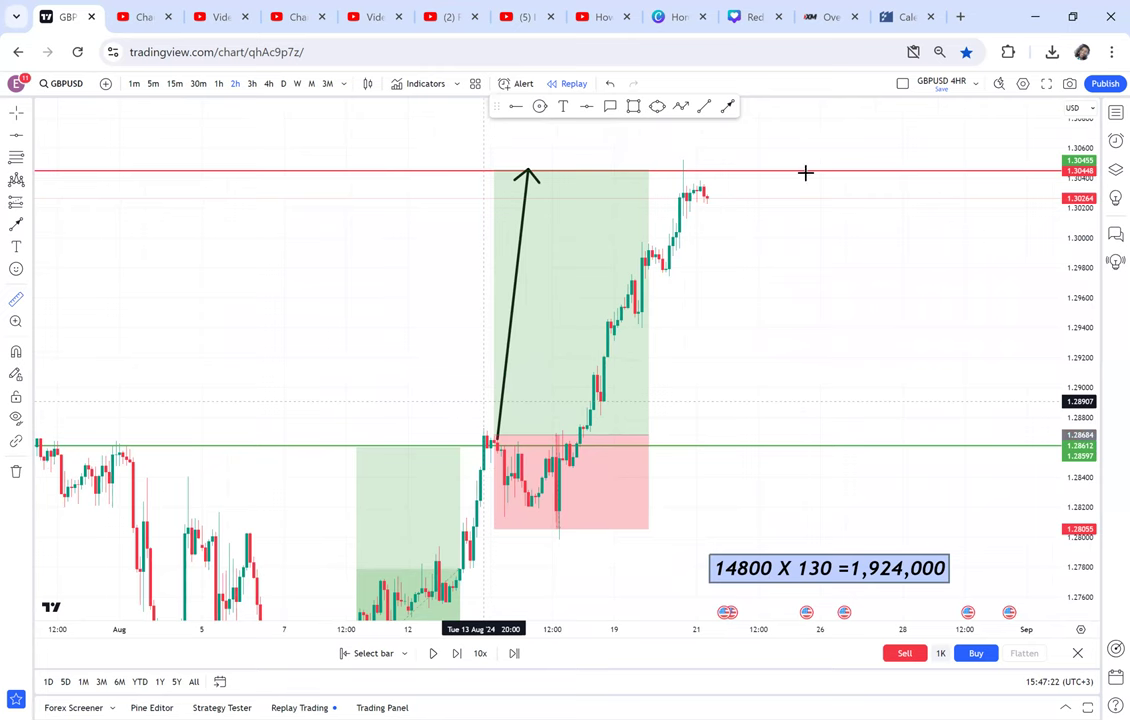
left_click(807, 170)
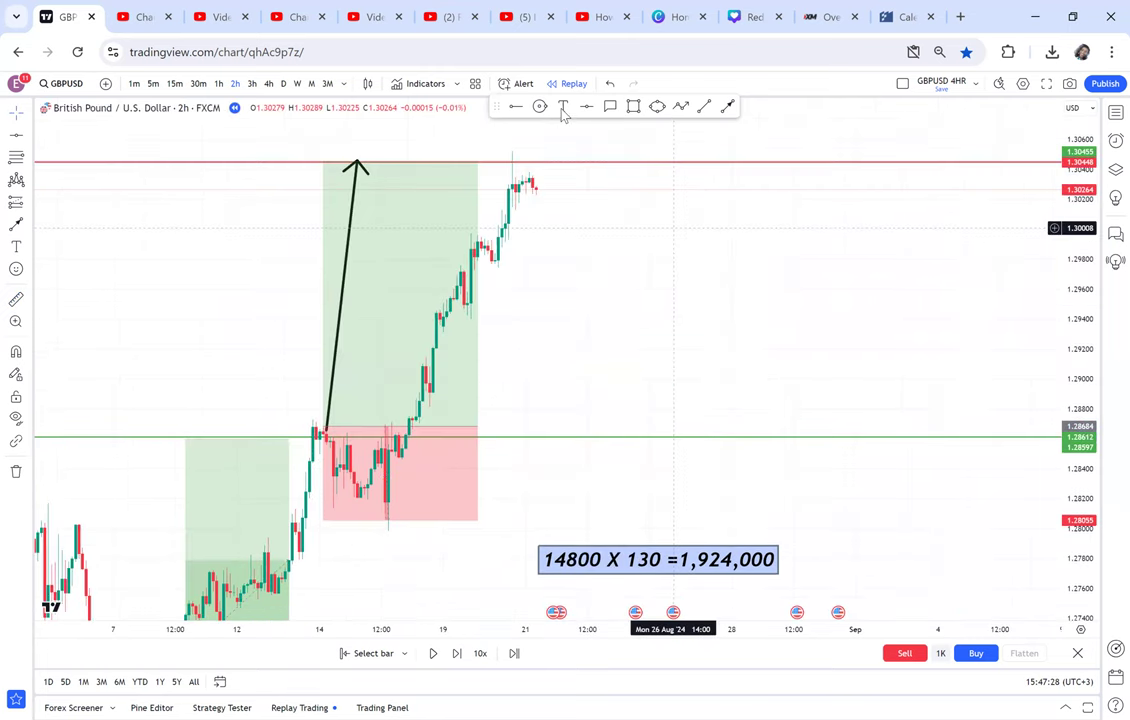
Add a text label reading "18200 X 130 = 2,360,000" beyond the latest candle, at about 1.29346 on 23 August 2024 02:00
left_click(563, 107)
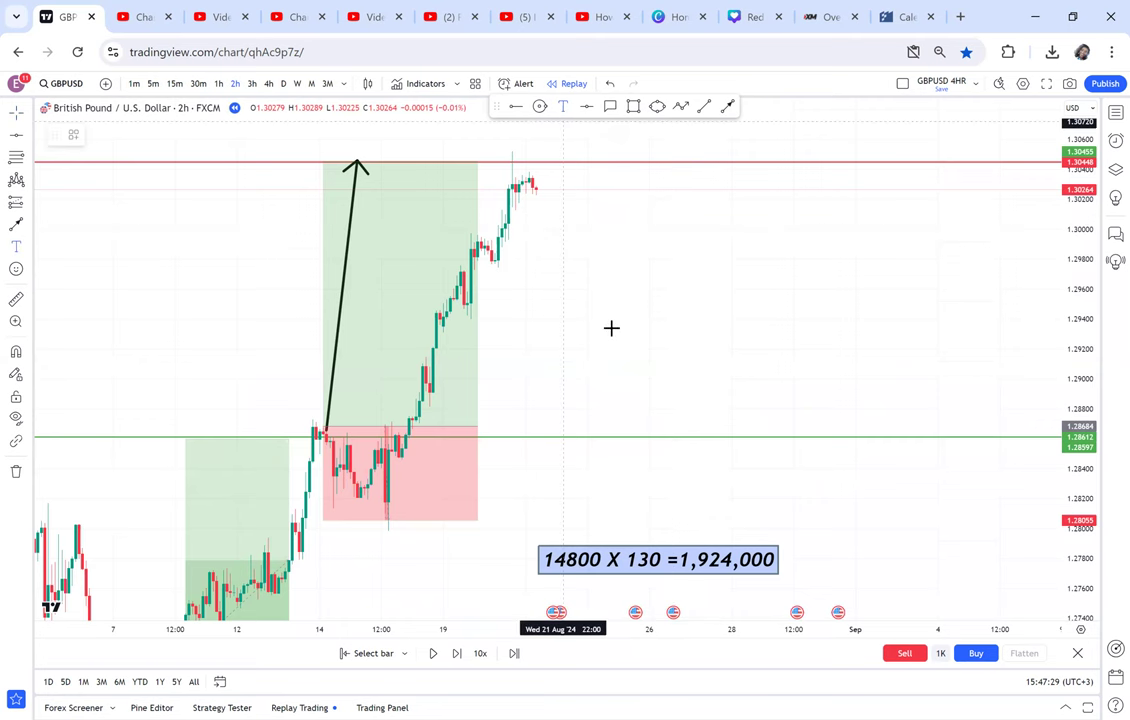
left_click(611, 327)
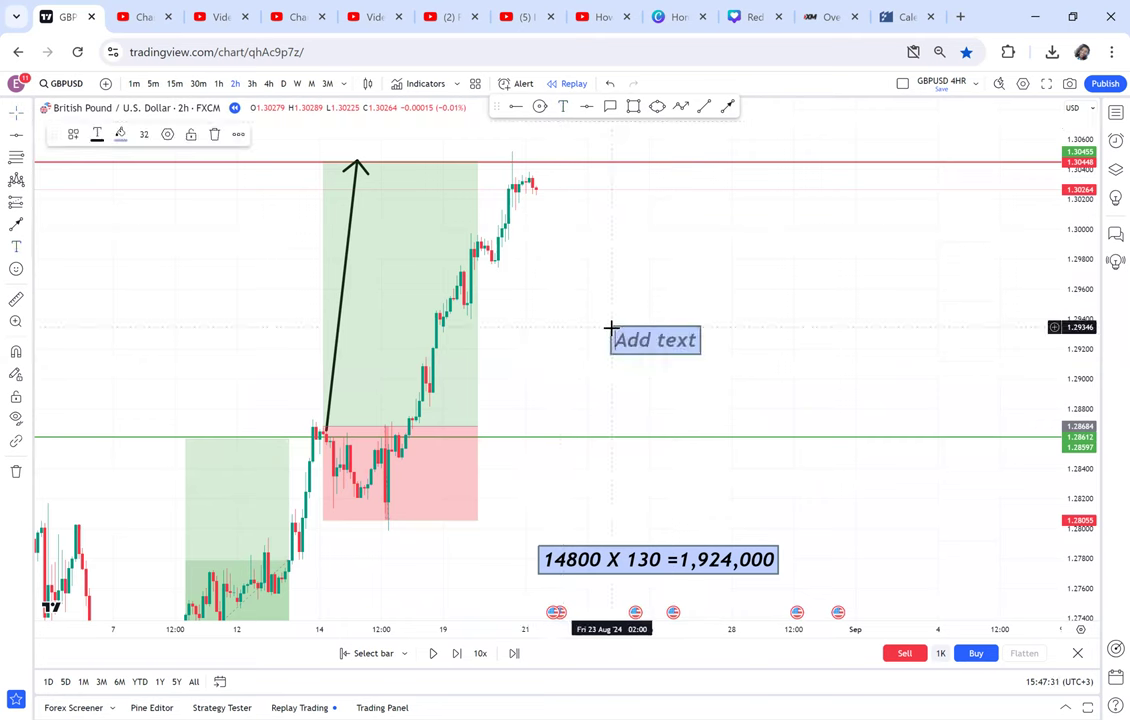
type("1")
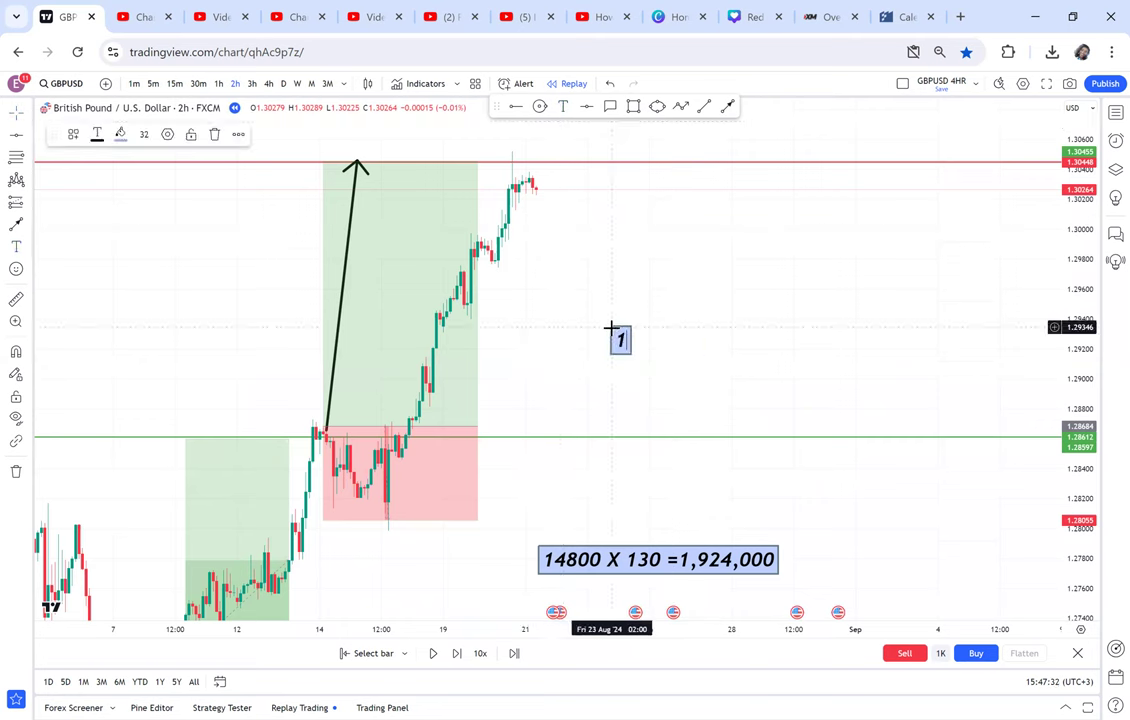
type("82")
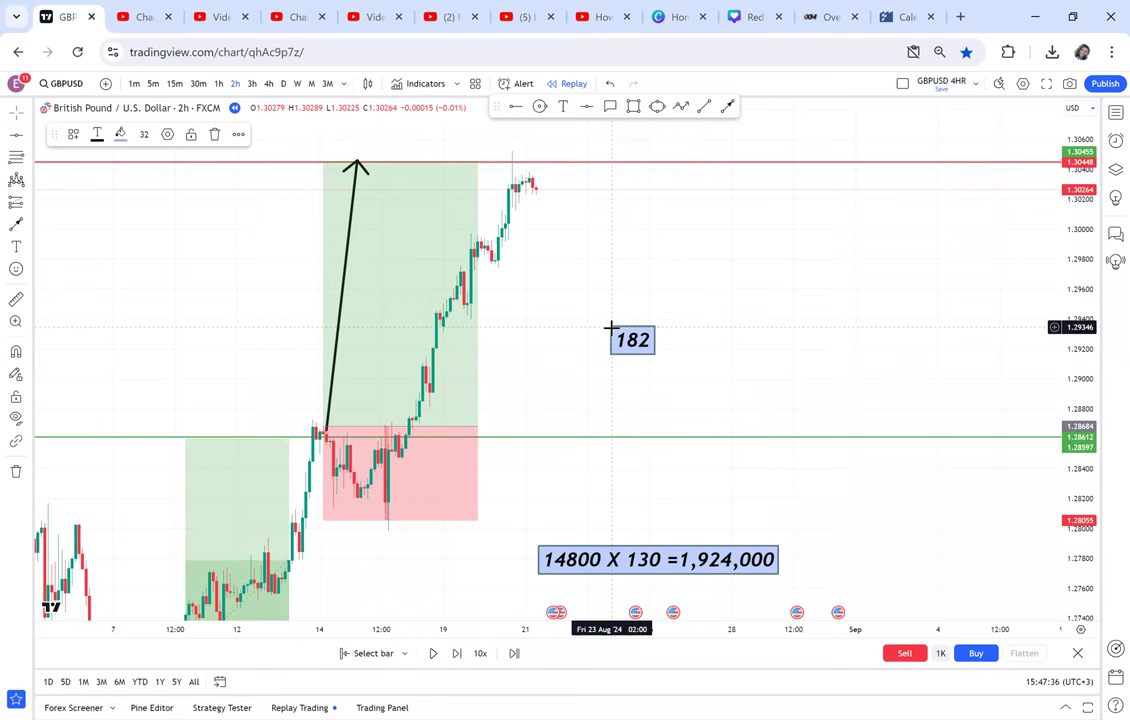
type("00 X")
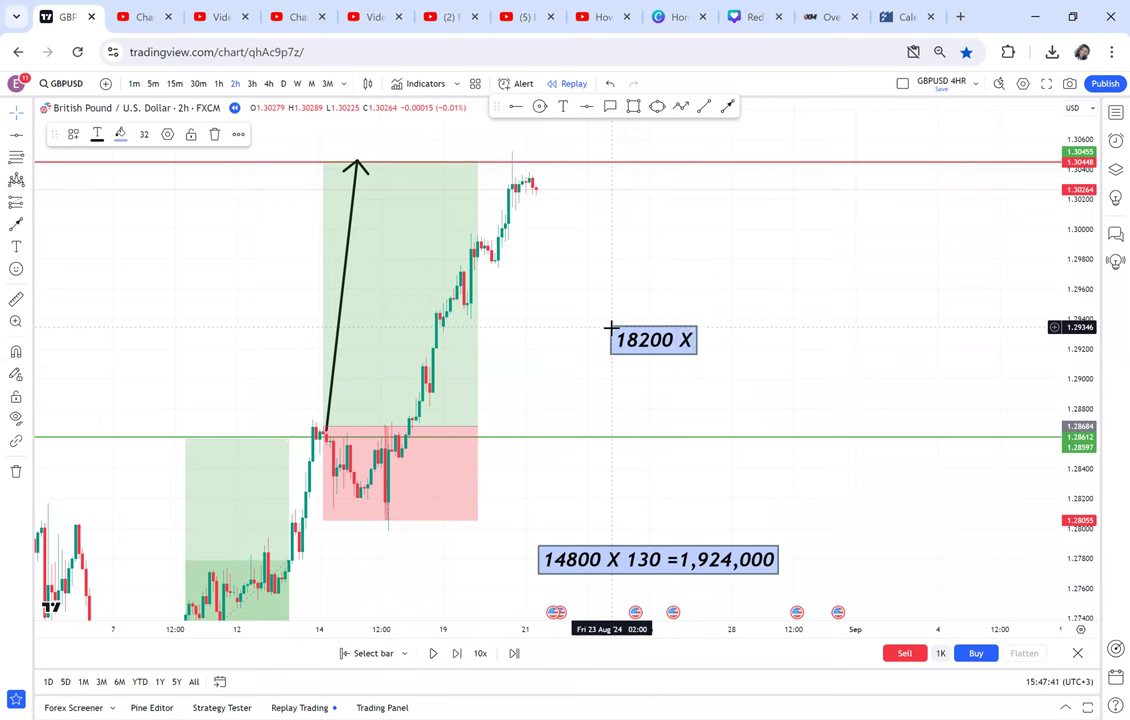
type(" 13")
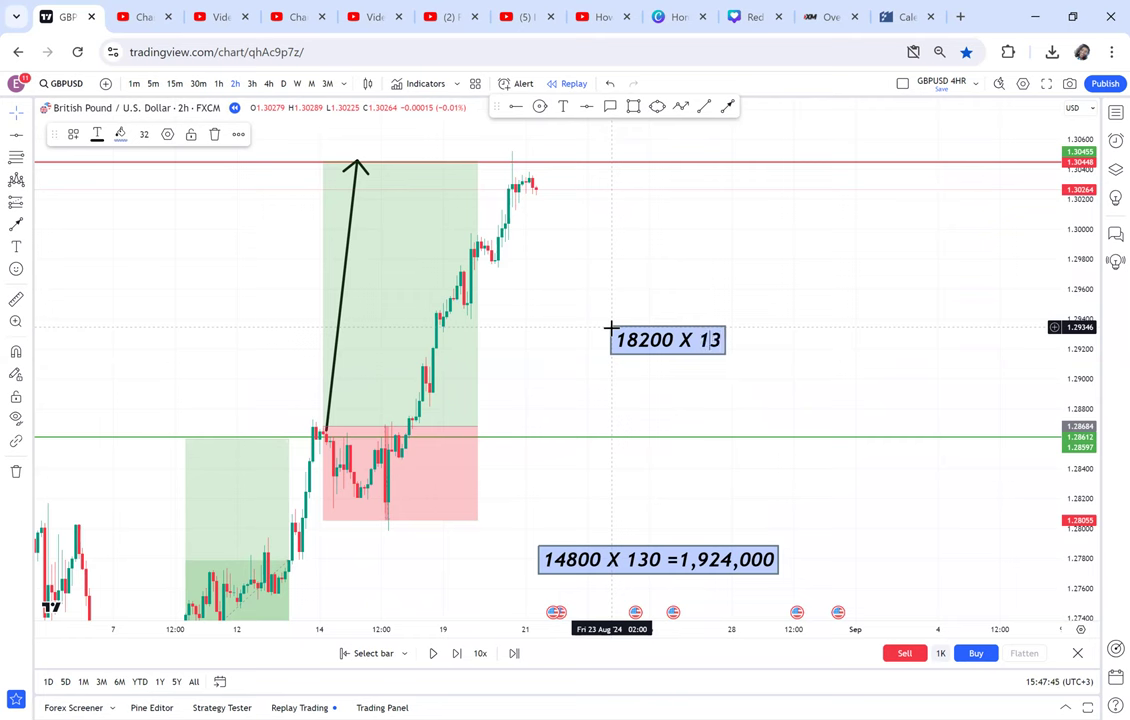
type("0 =")
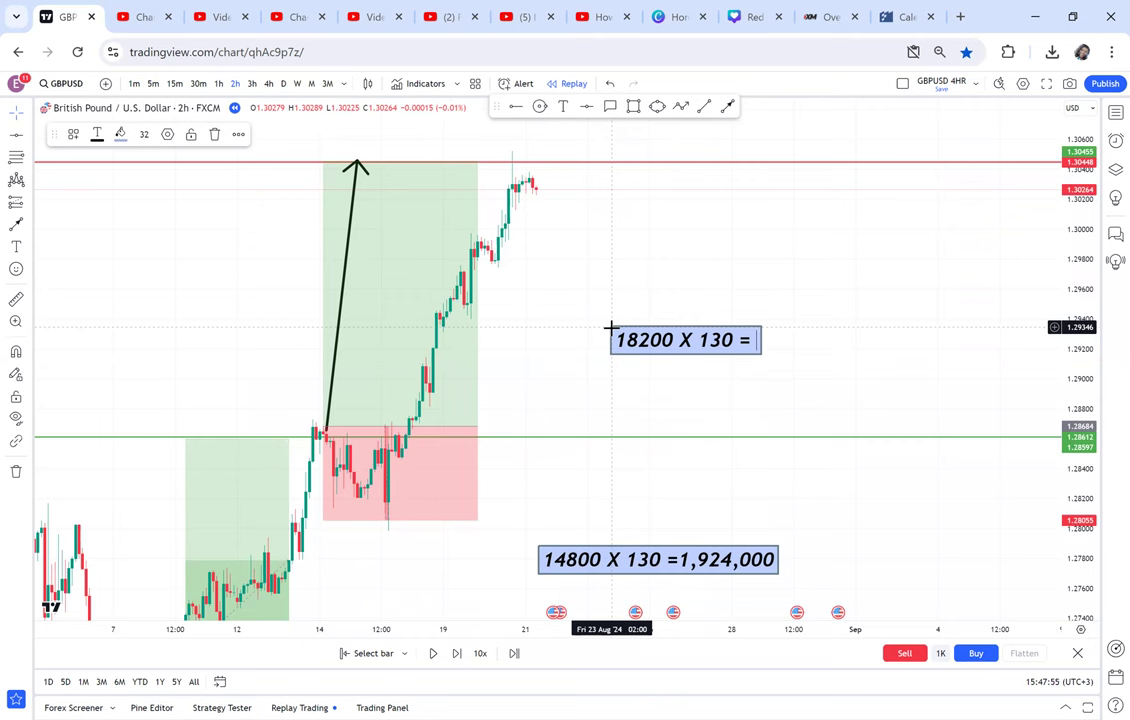
type("2,36")
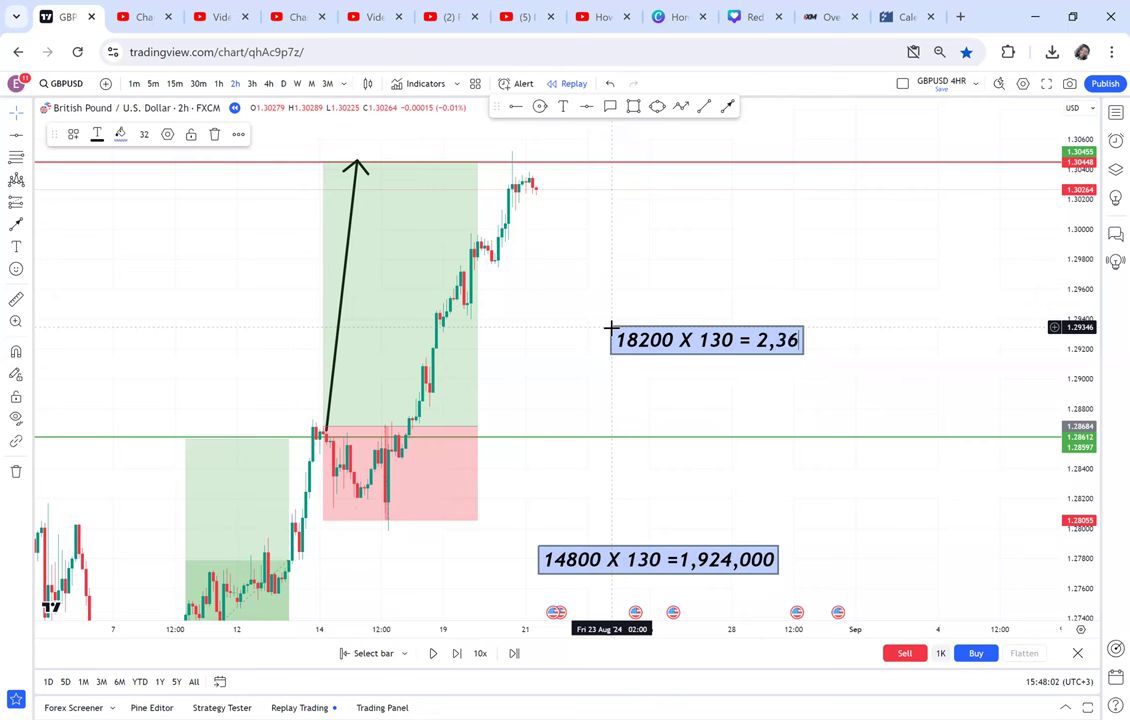
type("0.")
type("000")
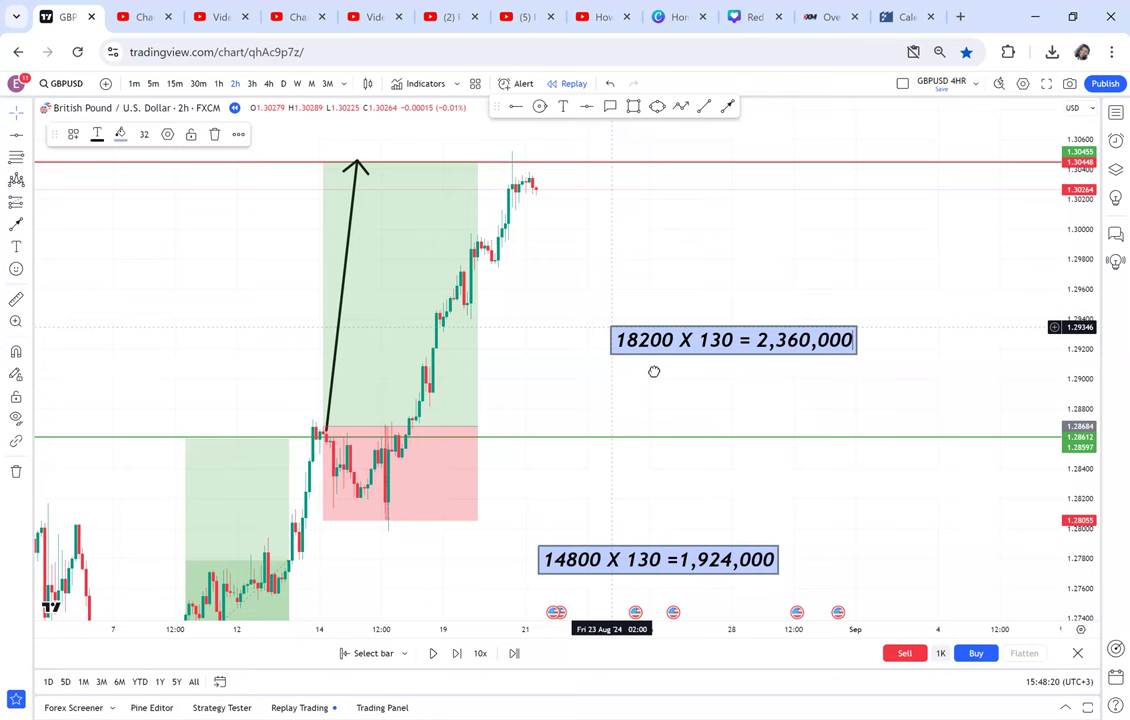
Switch the chart to the 4-hour timeframe and bring the double bottom and both long positions into view
left_click_drag(608, 487, 876, 330)
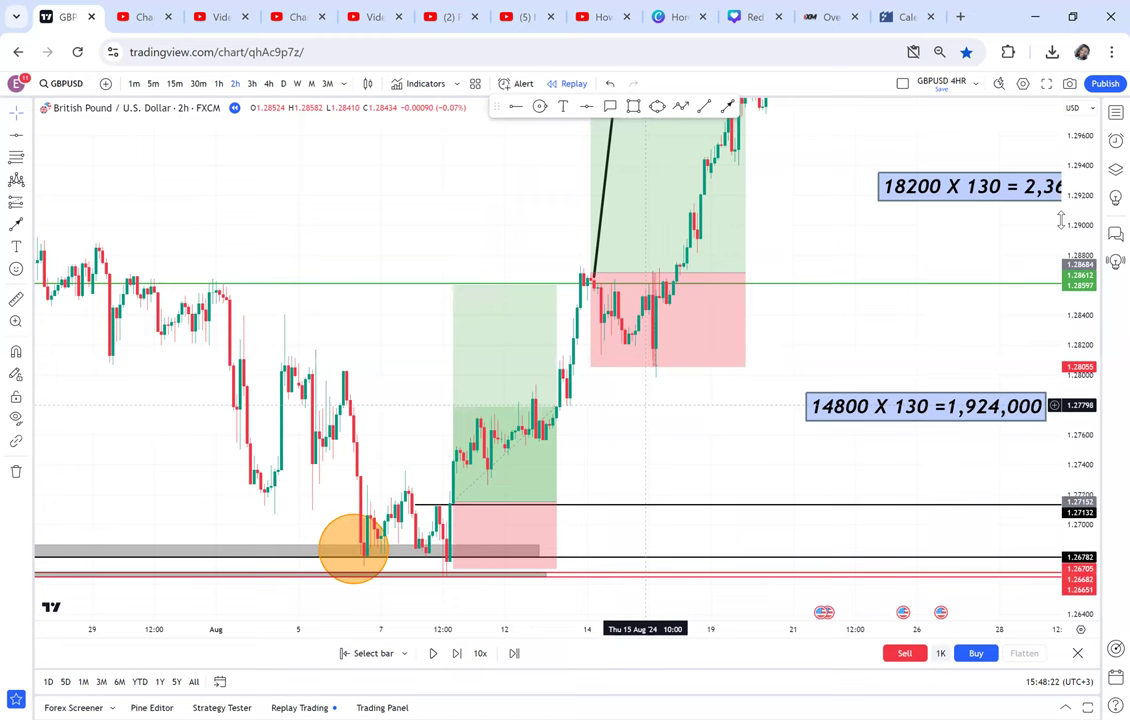
left_click_drag(1073, 220, 1084, 322)
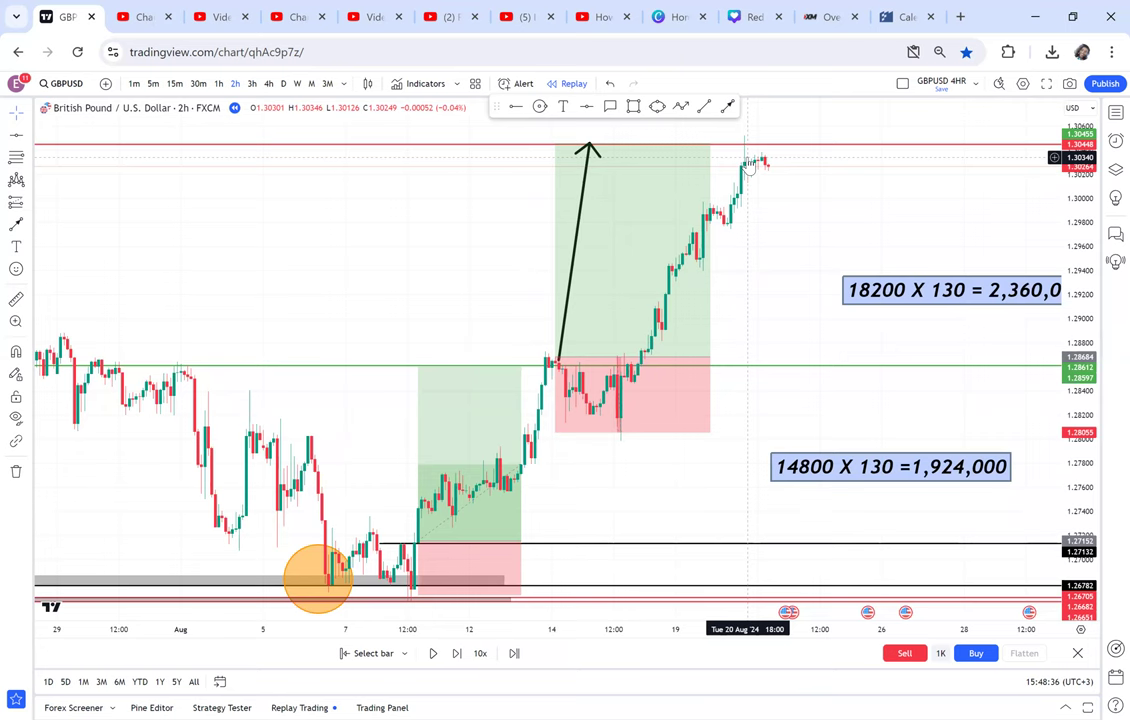
left_click(270, 85)
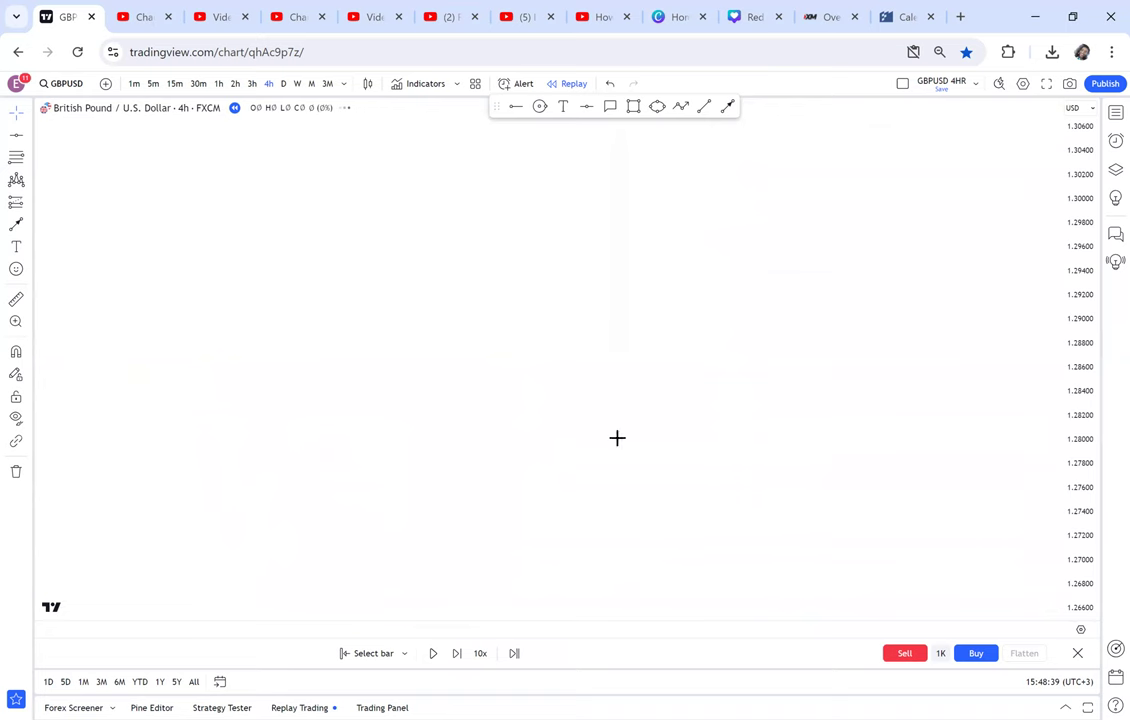
scroll(752, 466, "down", 4)
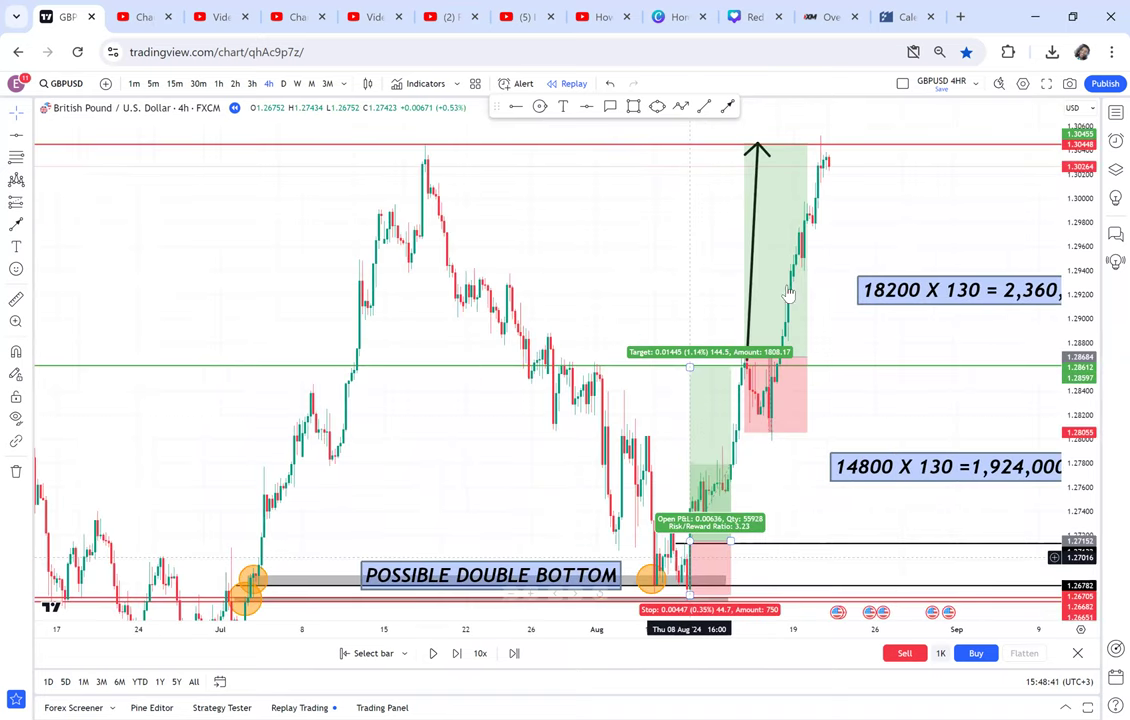
Measure the full price move from the first long entry, about 1.27160, up to the upper red line, about 1.30432
left_click(794, 495)
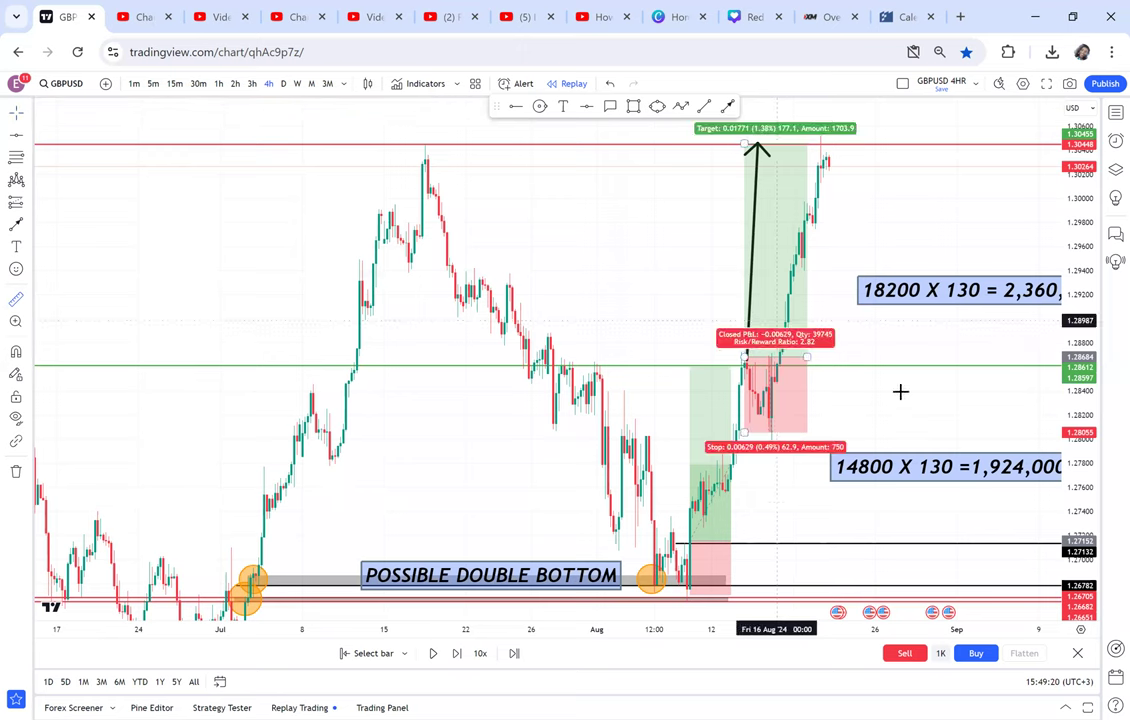
left_click(661, 541, "shift")
left_click(782, 147)
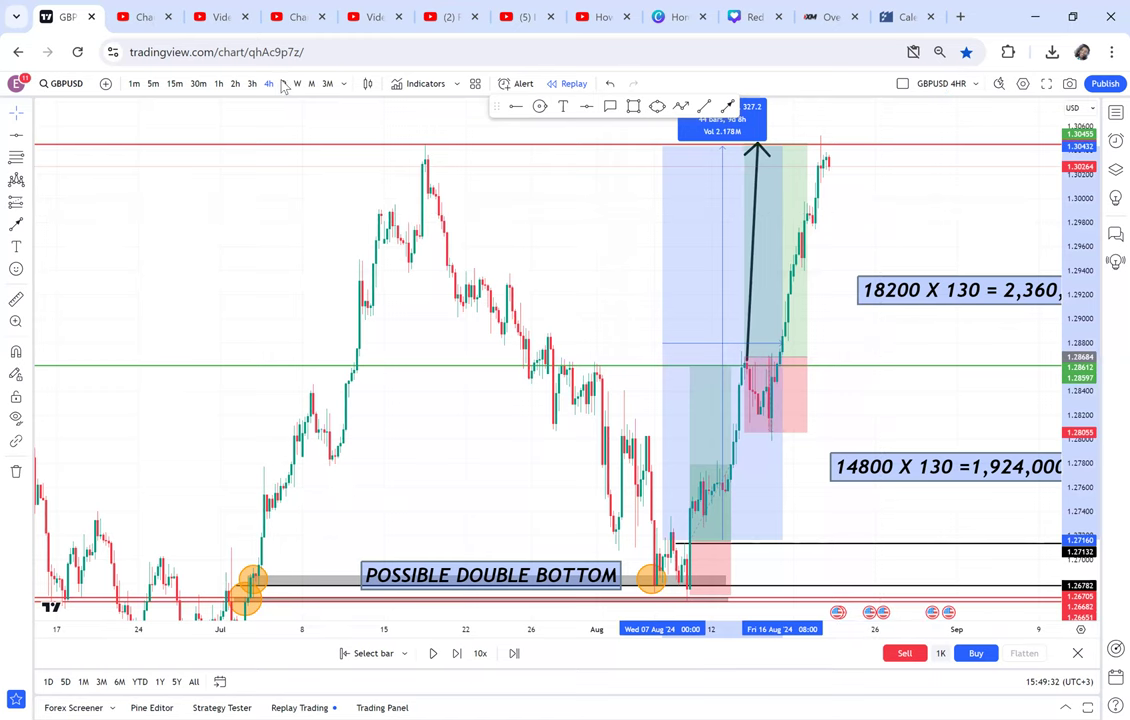
Switch to the daily timeframe and move the "POSSIBLE DOUBLE BOTTOM" label below the support zone, to about 1.26197
left_click(283, 84)
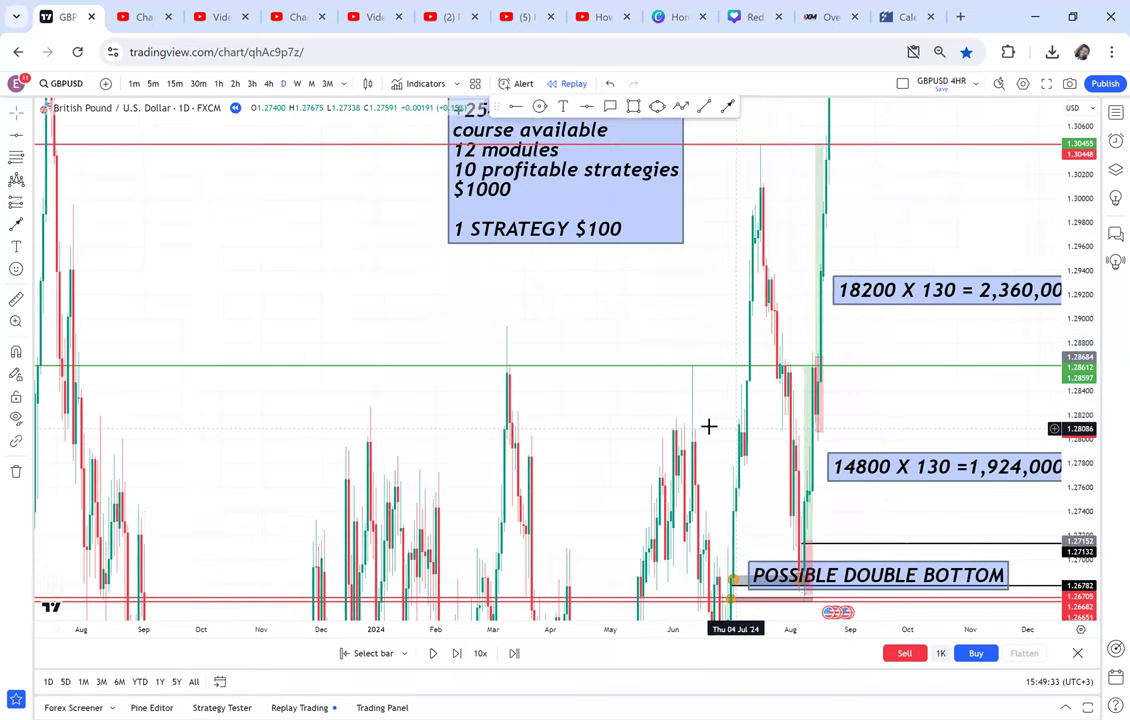
scroll(709, 427, "up", 8)
left_click_drag(638, 532, 709, 416)
left_click_drag(557, 452, 550, 552)
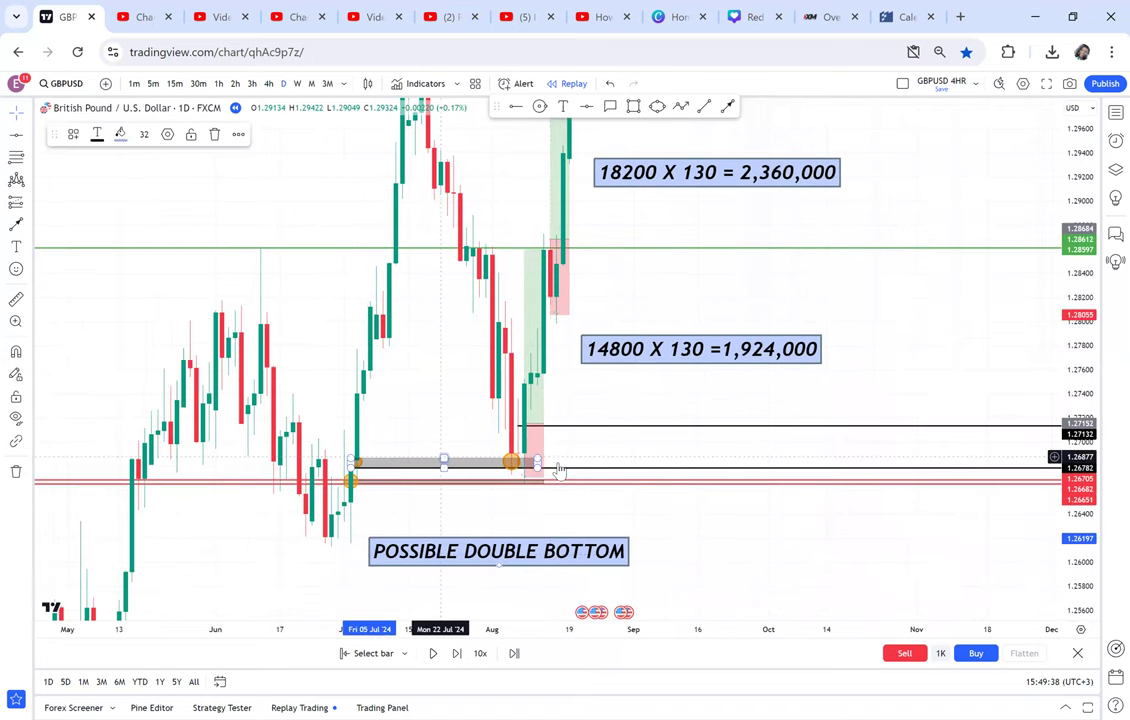
scroll(739, 383, "down", 3)
left_click_drag(1019, 514, 979, 455)
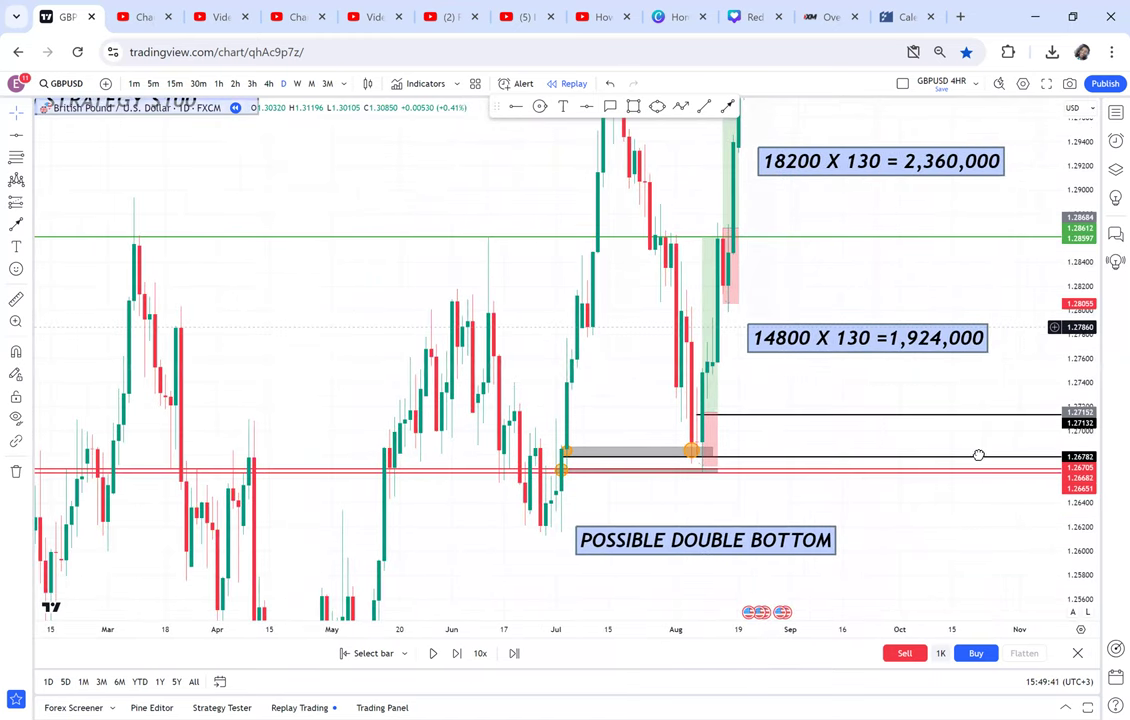
Review the setup on the 4-hour timeframe and return to the 2-hour chart with the whole double-bottom pattern in view
left_click(268, 84)
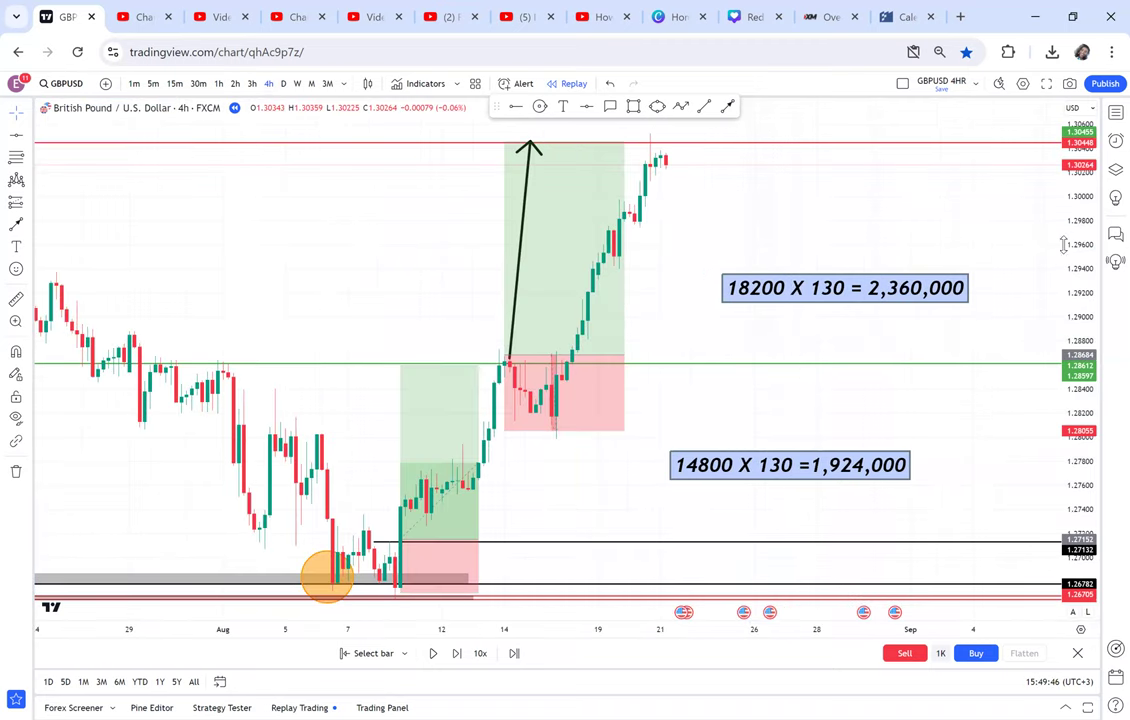
scroll(860, 371, "down", 5)
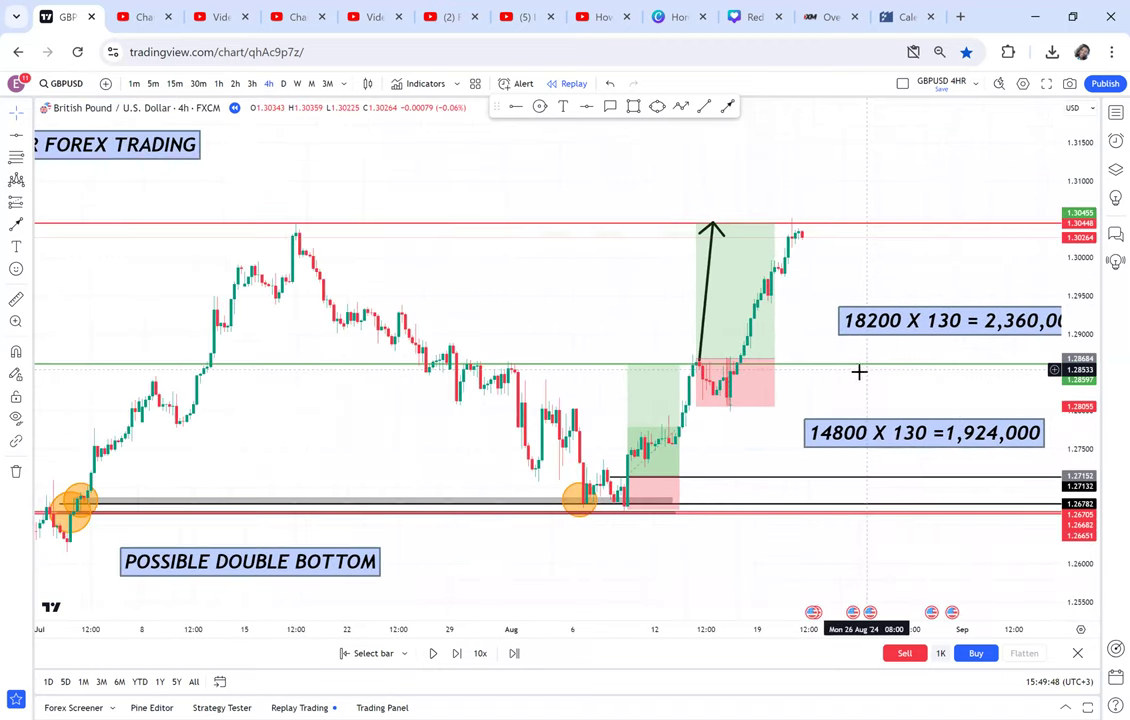
left_click(234, 85)
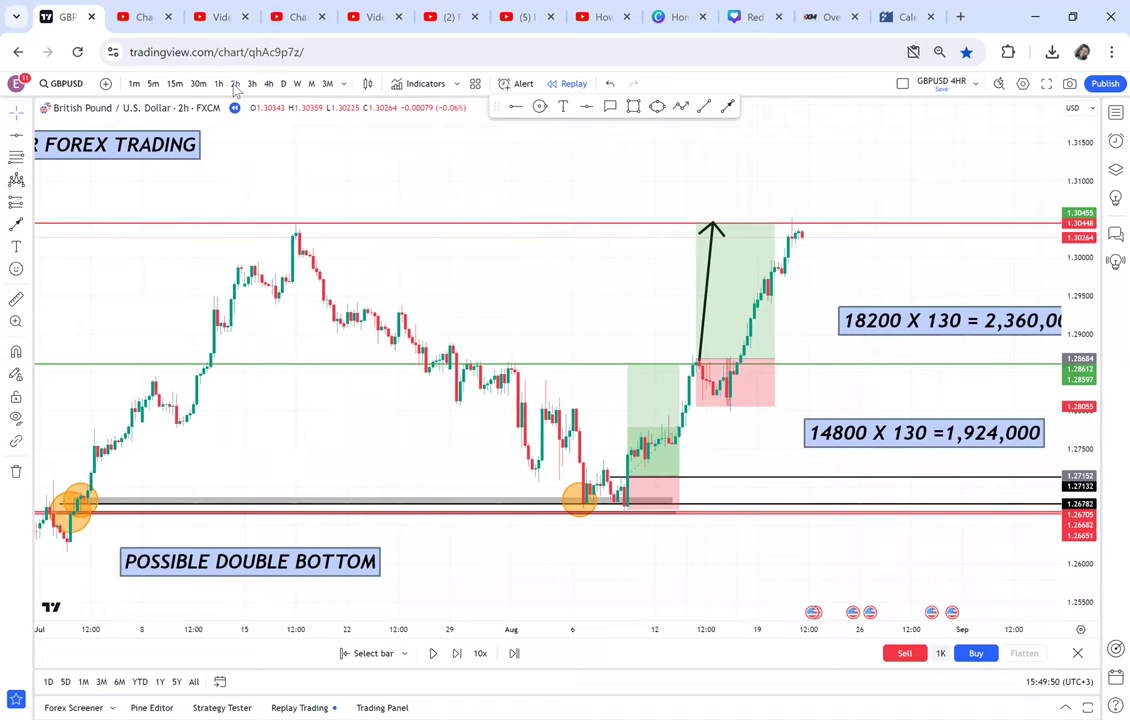
scroll(866, 382, "up", 3)
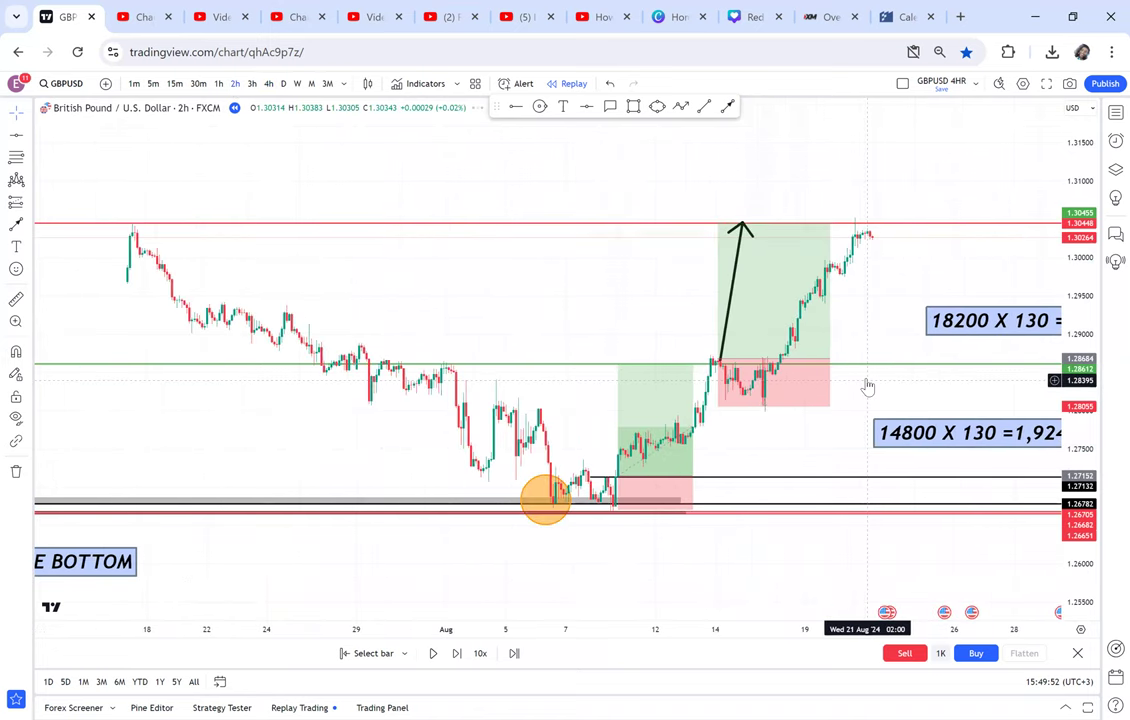
scroll(870, 386, "down", 3)
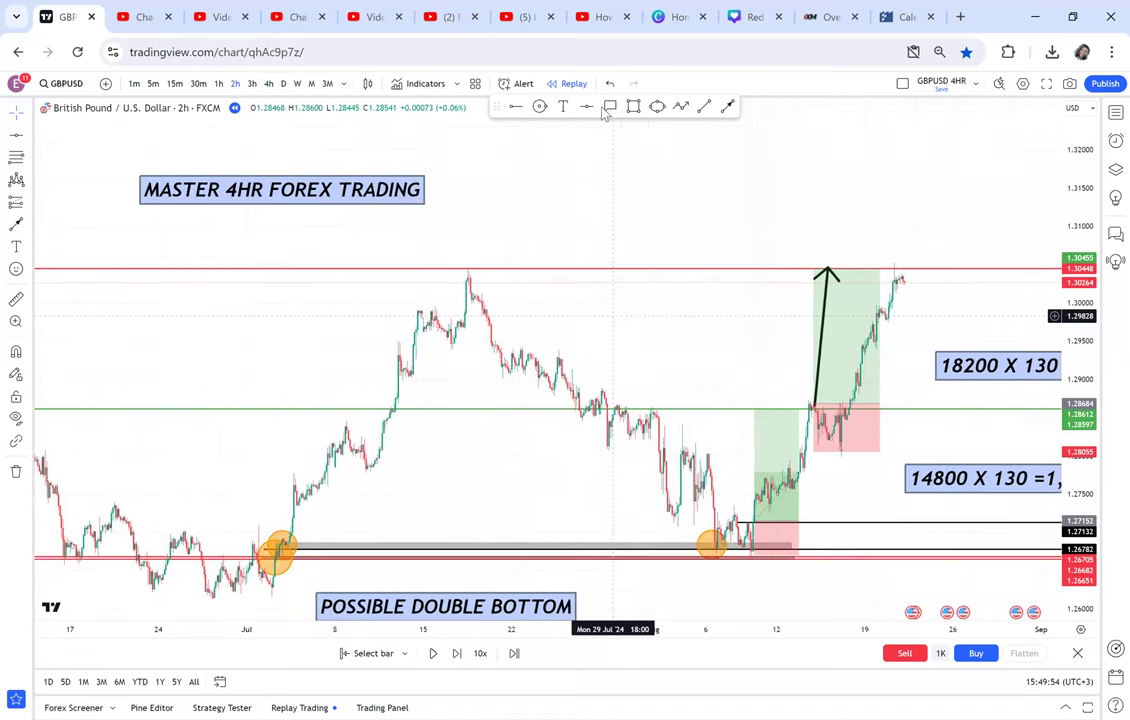
Draw a rectangle from 15 July 2024 08:00 at about 1.26664 to 29 July 2024 at about 1.30459, spanning both red levels
left_click(633, 106)
left_click(429, 557)
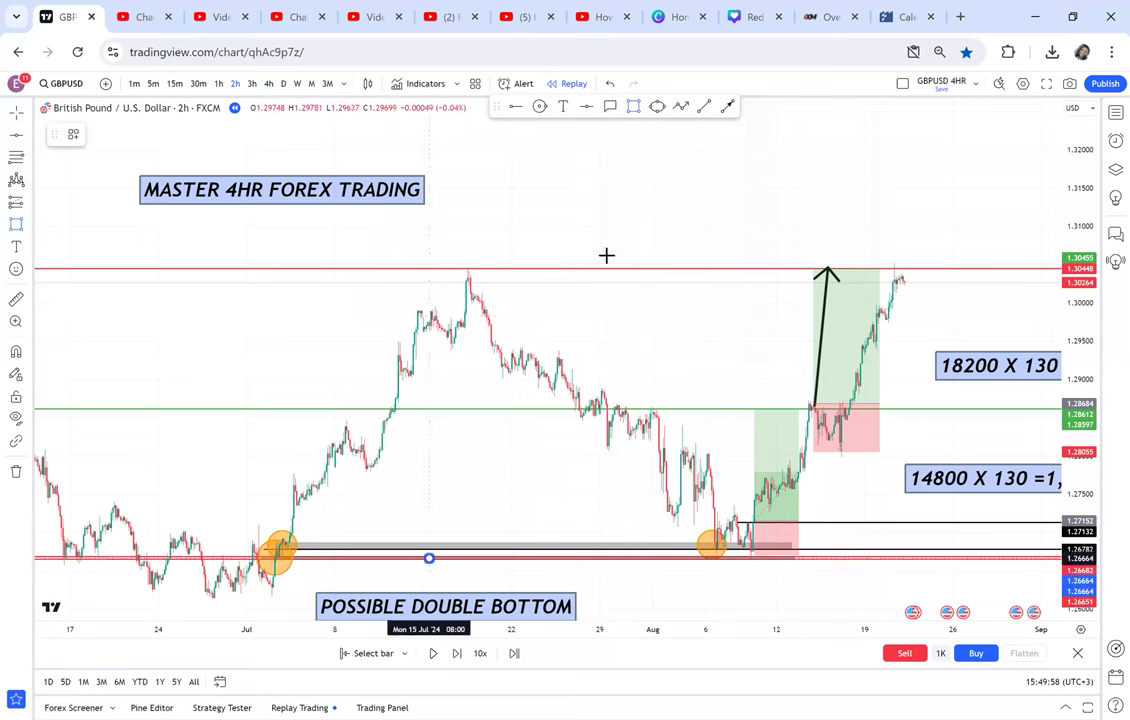
left_click(604, 267)
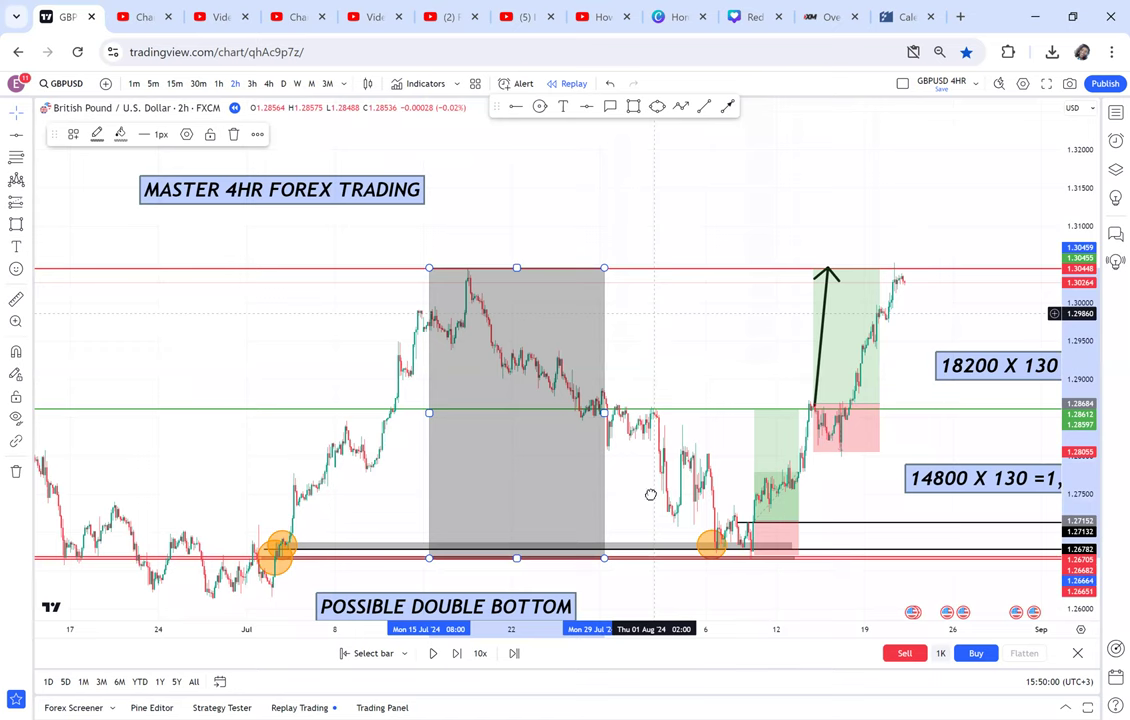
Move the tall grey rectangle straight up so its base rests on the upper red line at 1.30448
left_click_drag(656, 354, 651, 495)
left_click_drag(600, 461, 621, 173)
left_click_drag(727, 194, 706, 245)
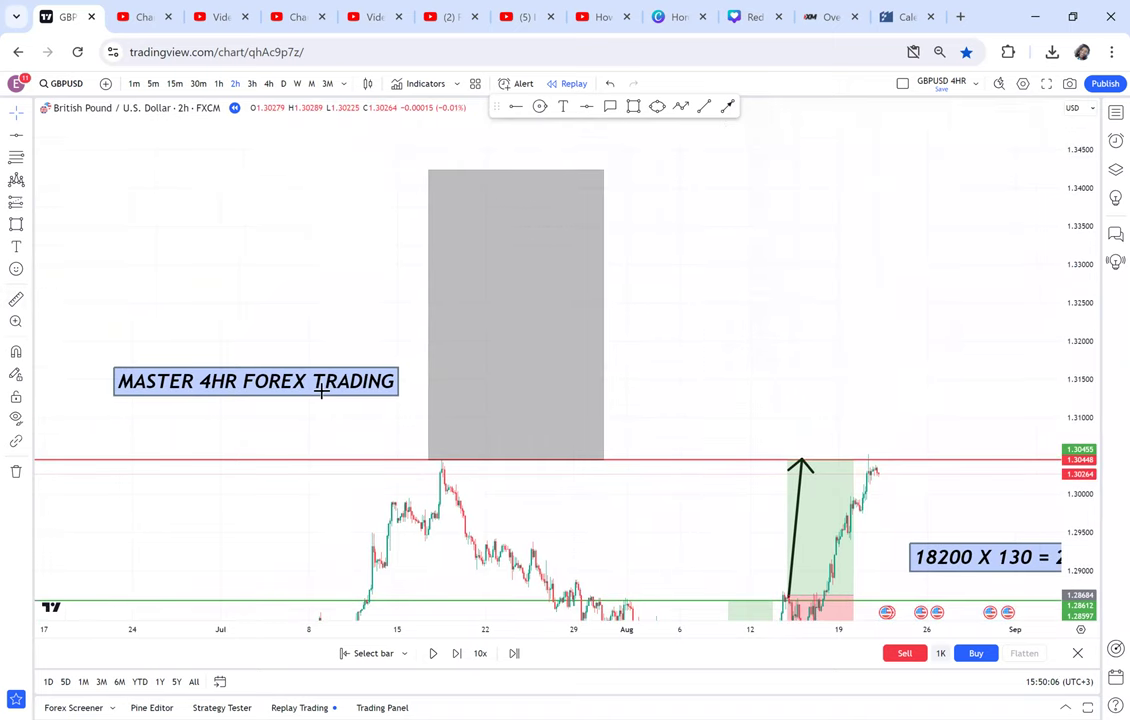
Measure from the upper red line to the moved rectangle's top and add horizontal lines at its midpoint, 1.32312, and its top, 1.34229
left_click(358, 460)
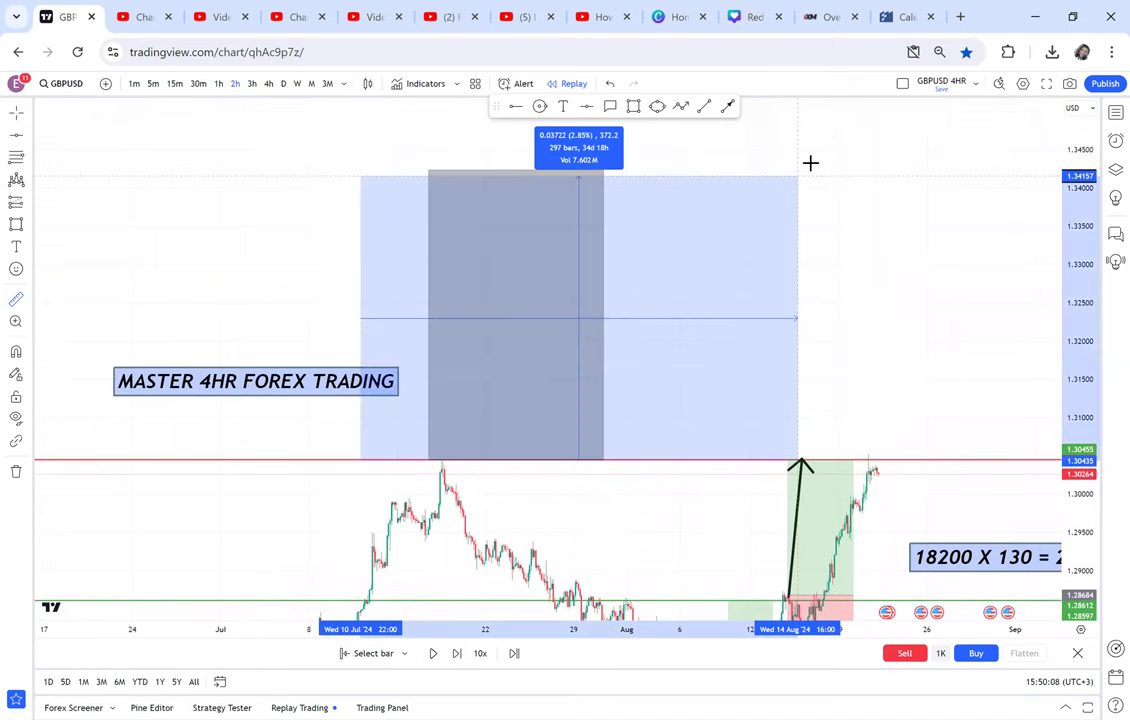
left_click(813, 171)
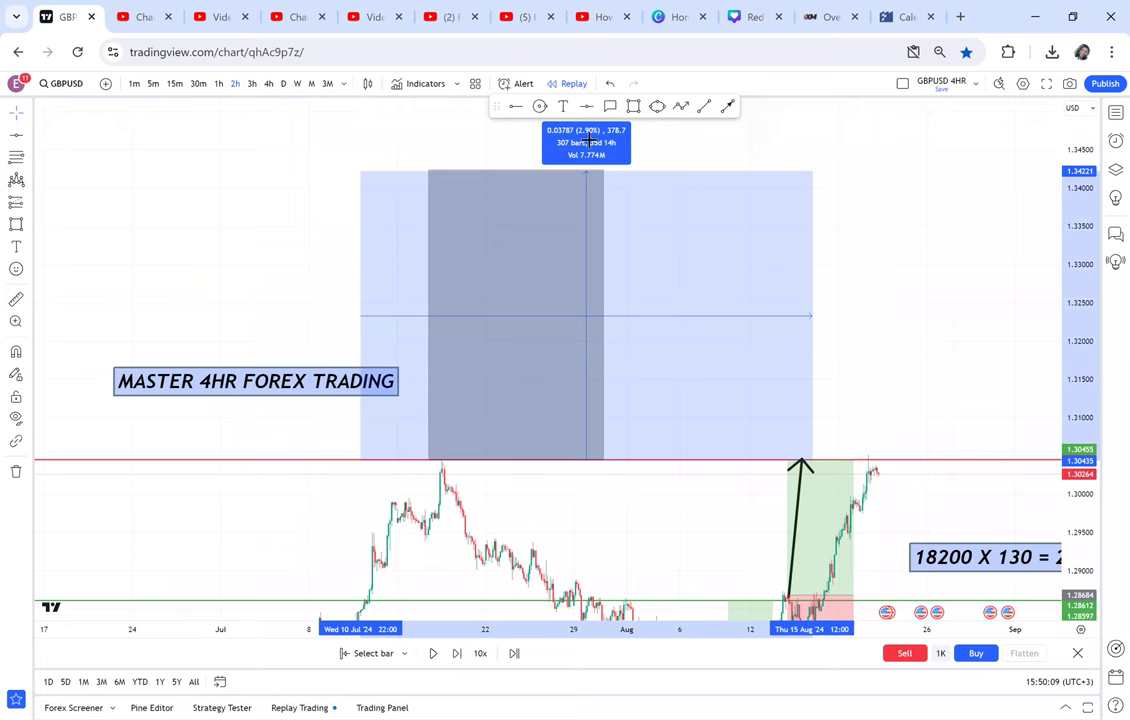
key("alt+h")
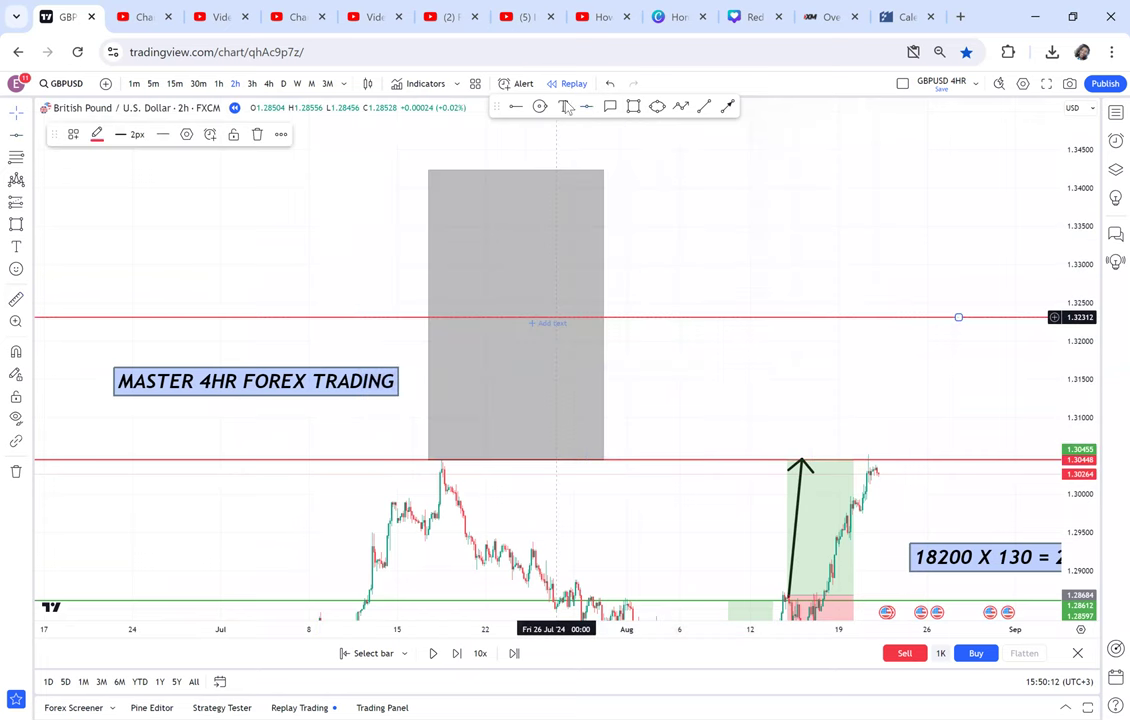
left_click(505, 171)
left_click(547, 171)
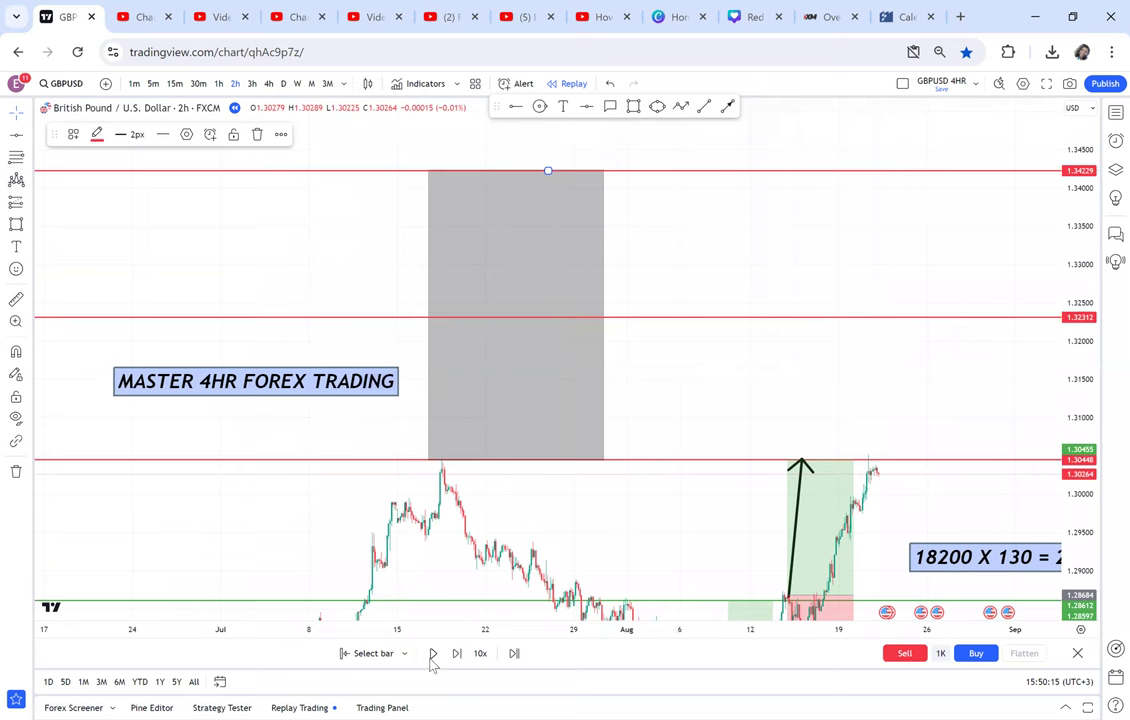
Play the replay through to the latest bars and measure the move from about 1.30459 up to the 1.32312 line
left_click(431, 660)
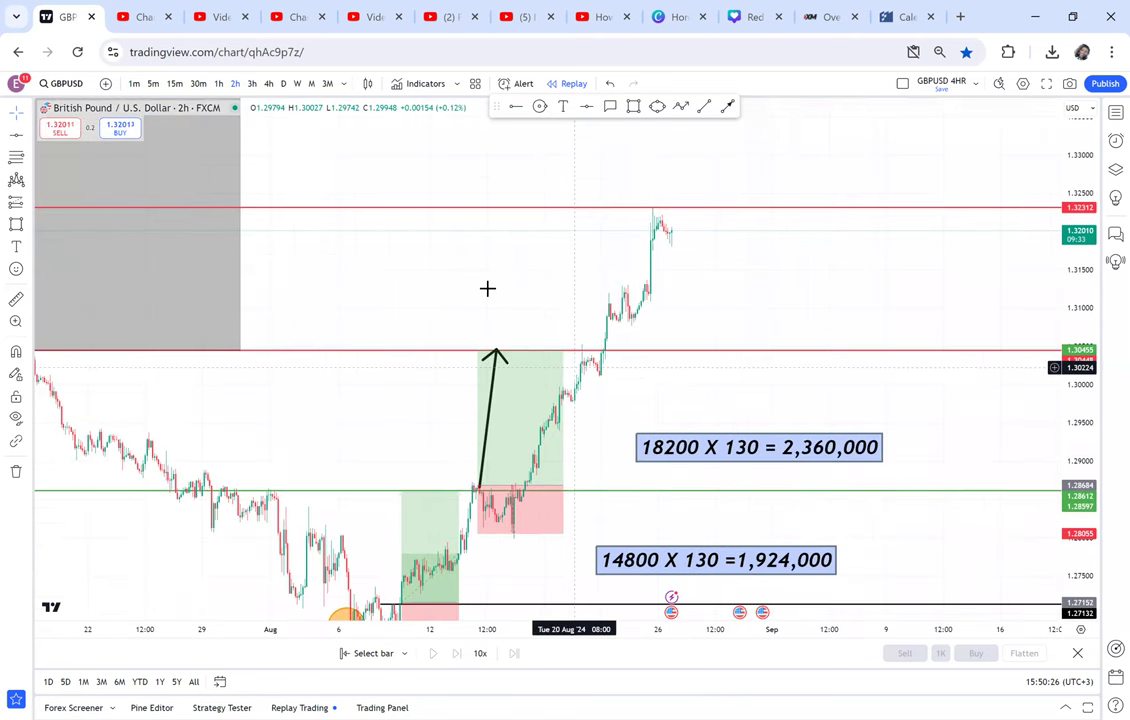
left_click(16, 299)
left_click(607, 349)
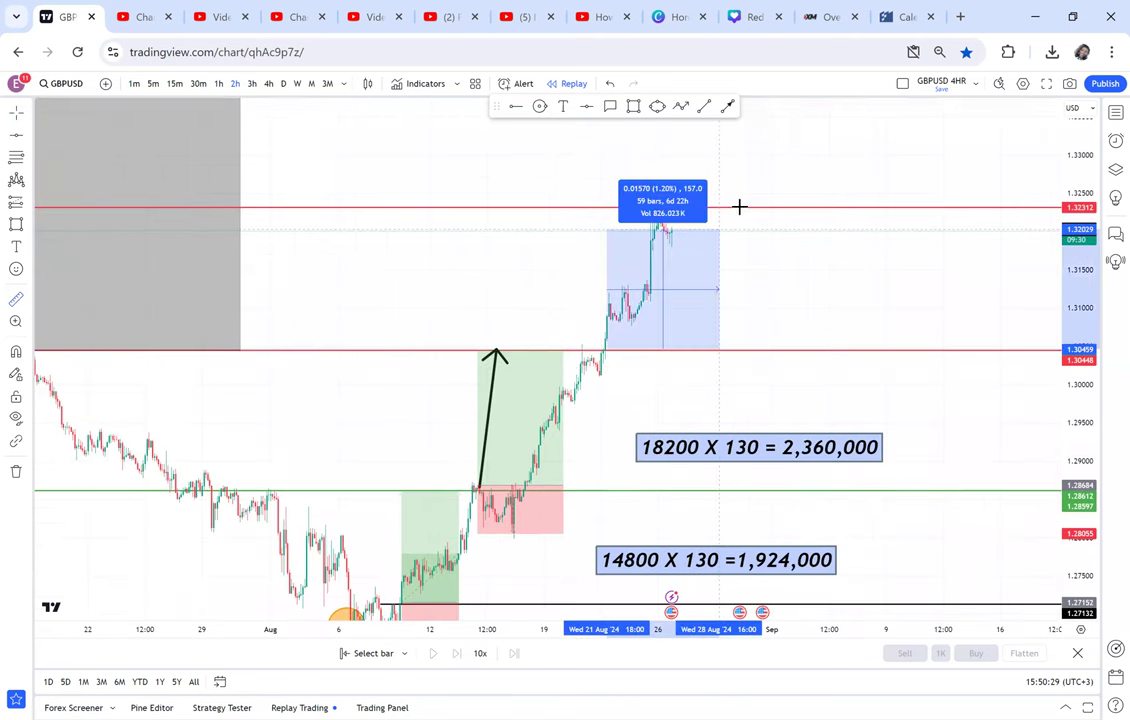
left_click(741, 213)
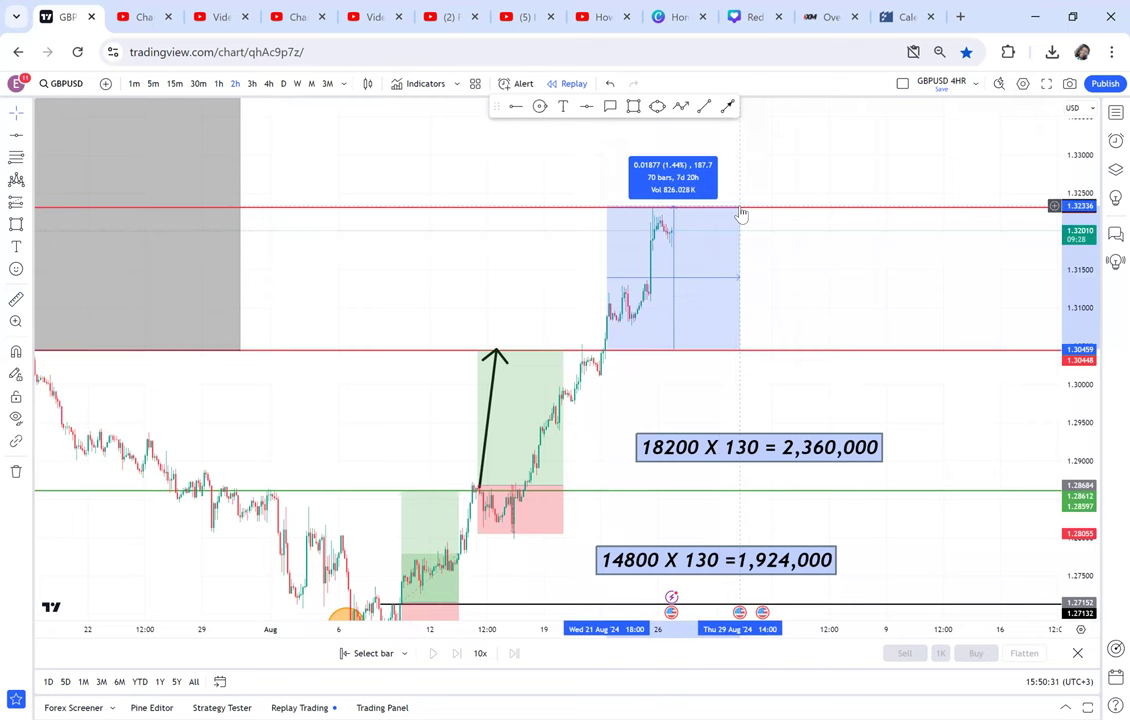
Add the text label "18700 X 130 = 2,430,000" beside the latest rally, at about 1.31357 on 29 August 2024
left_click(564, 111)
left_click(729, 281)
left_click(729, 281)
type("18700")
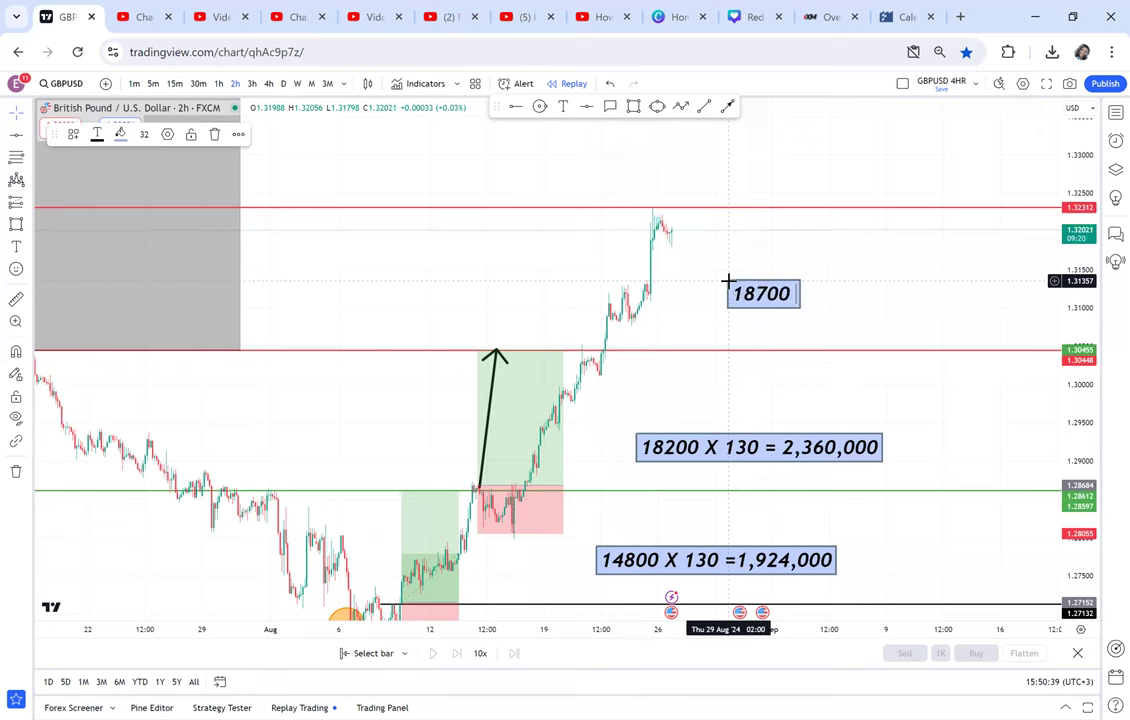
type(" X 130")
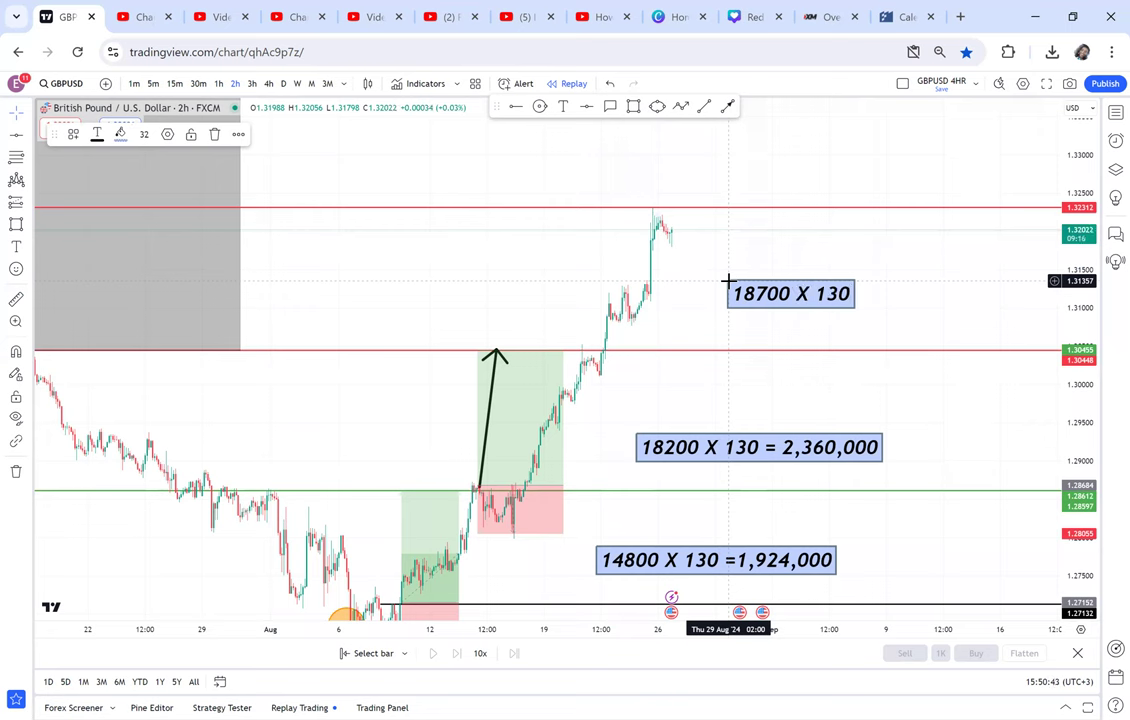
type(" =")
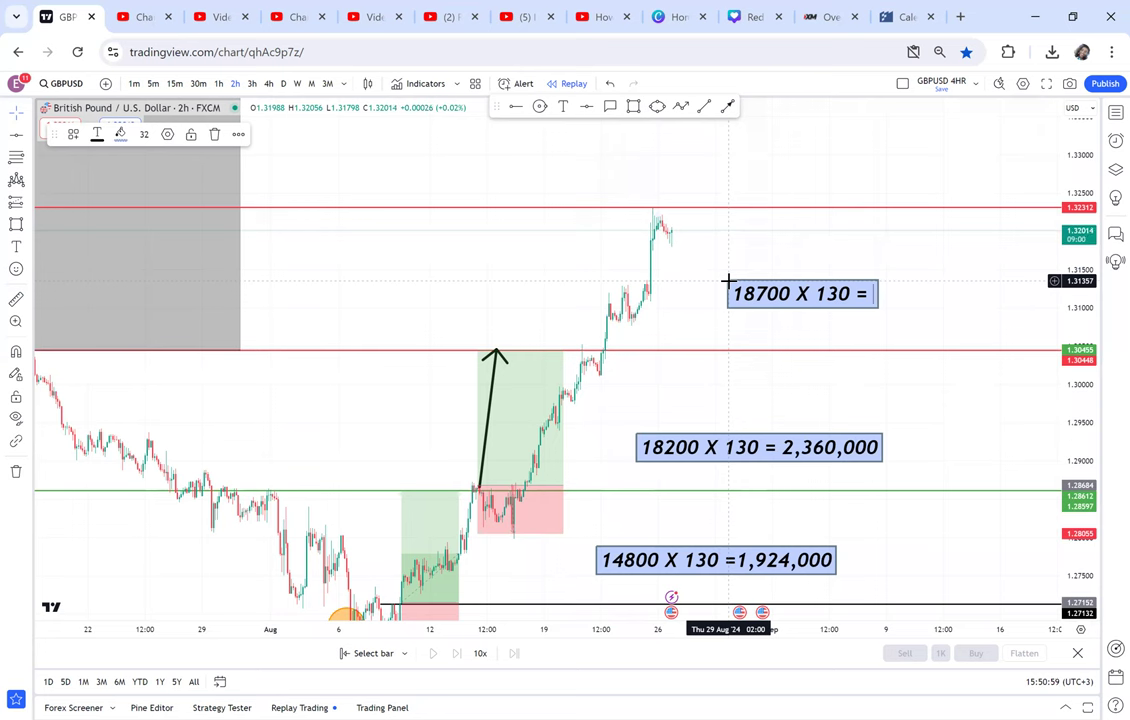
type("2,4")
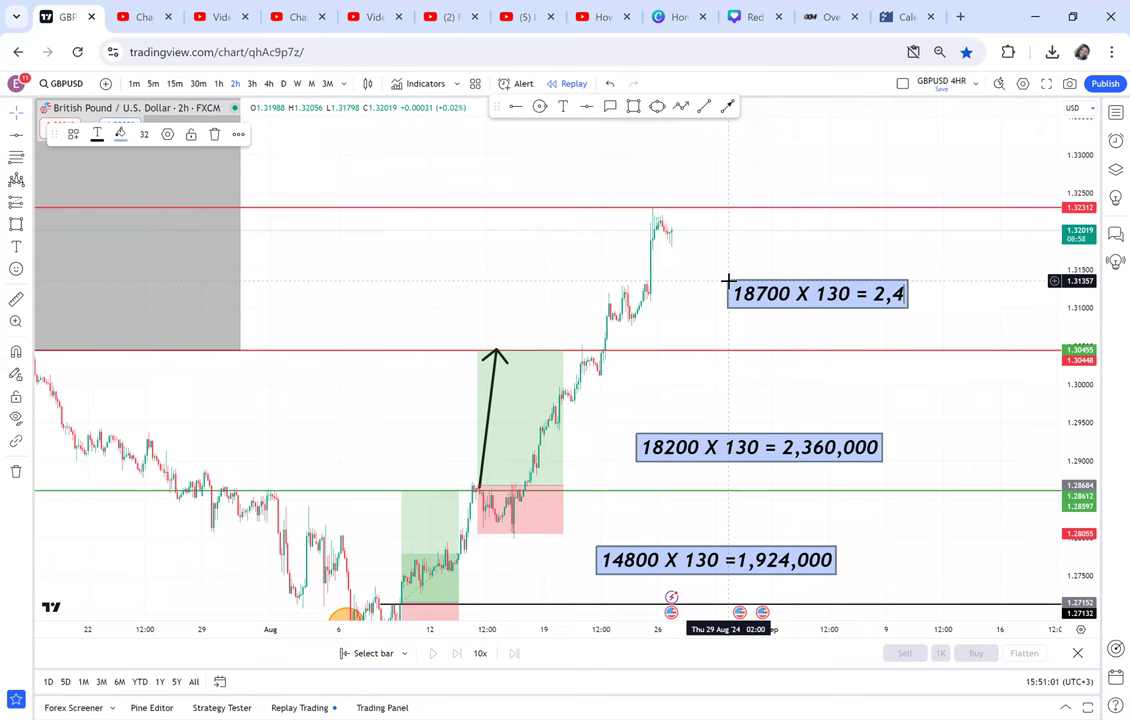
type("30,")
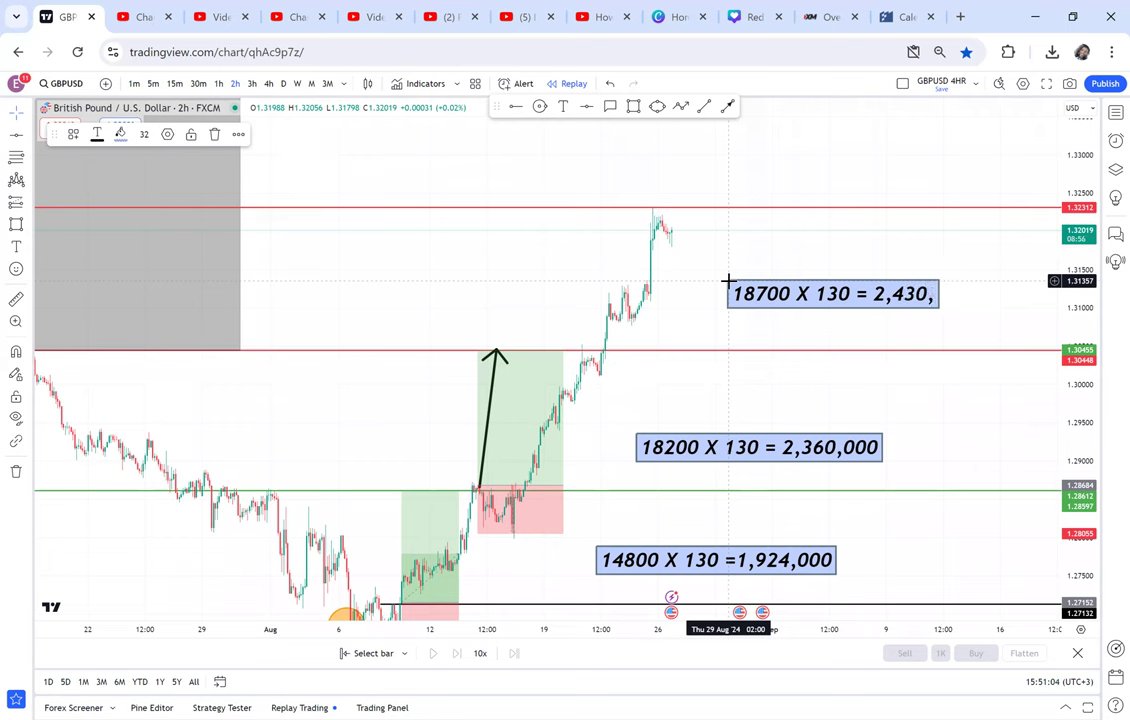
type("000")
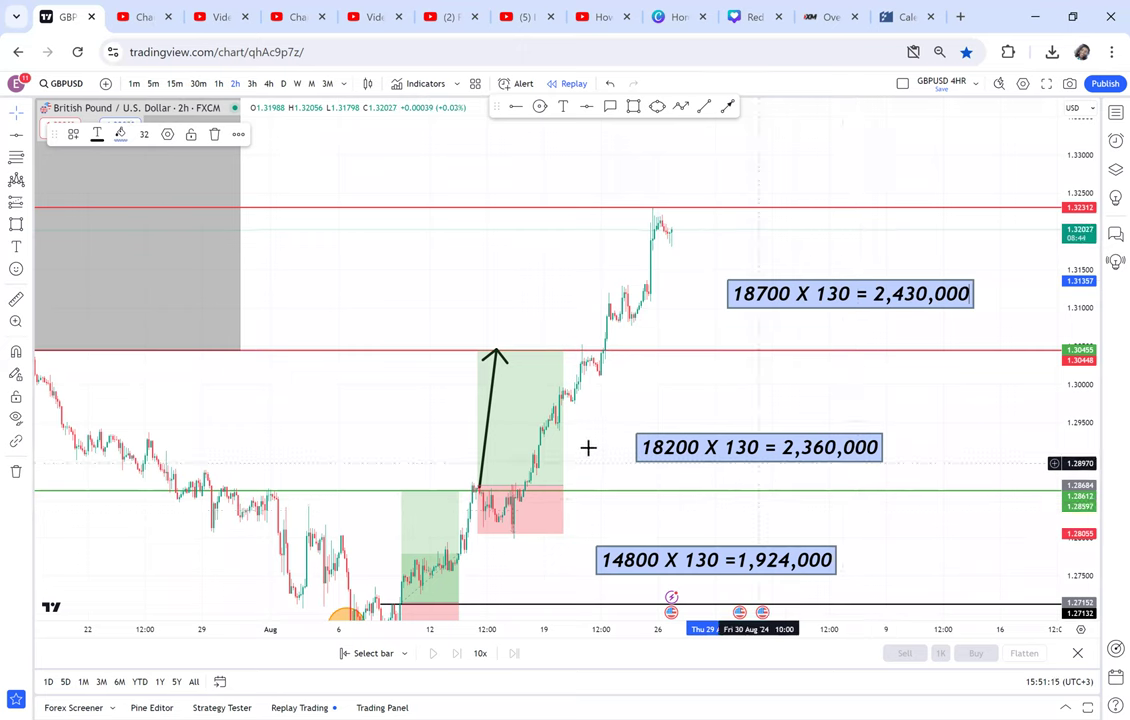
On the 4-hour chart, draw a rectangle from 1.27352 to 1.26653 and move it up until its top meets the second trade's stop at about 1.28055
left_click(268, 85)
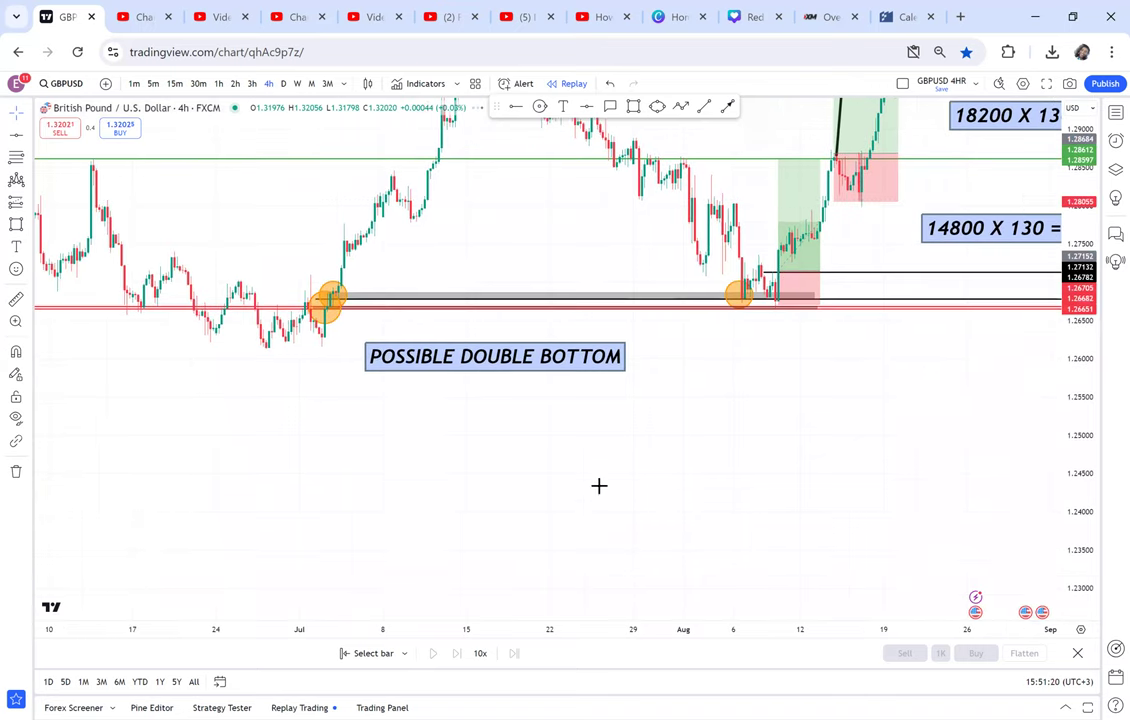
scroll(623, 481, "up", 3)
key("alt+shift+r")
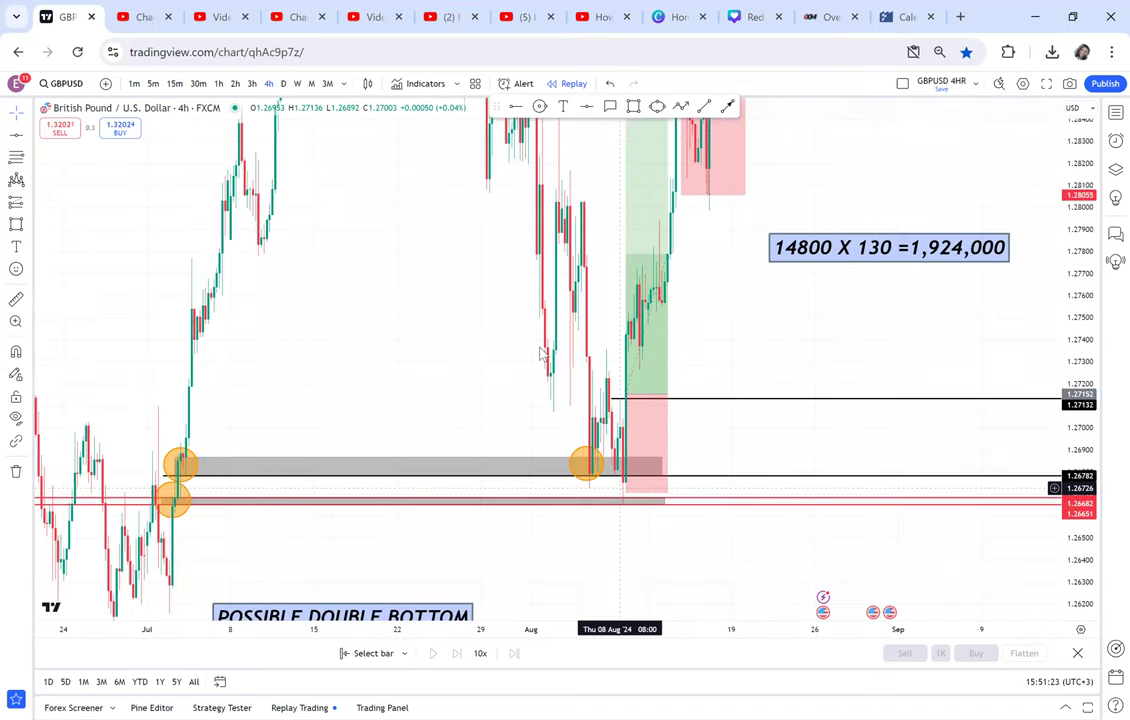
left_click(745, 504)
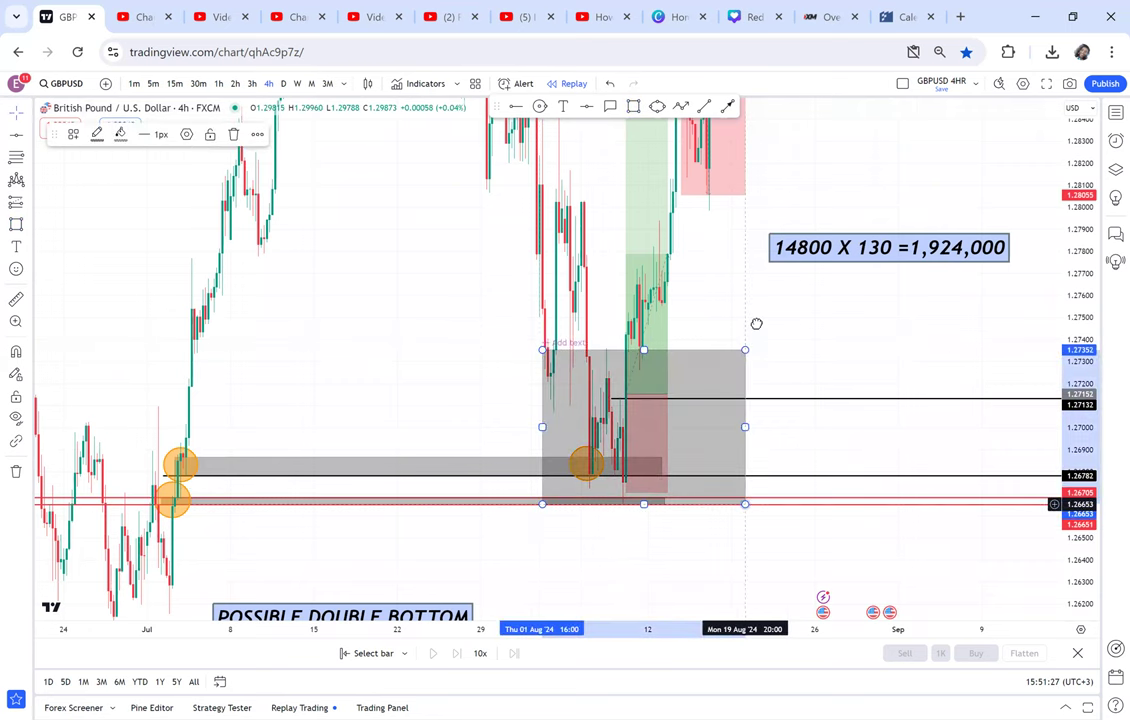
left_click_drag(671, 411, 683, 255)
left_click_drag(690, 246, 708, 416)
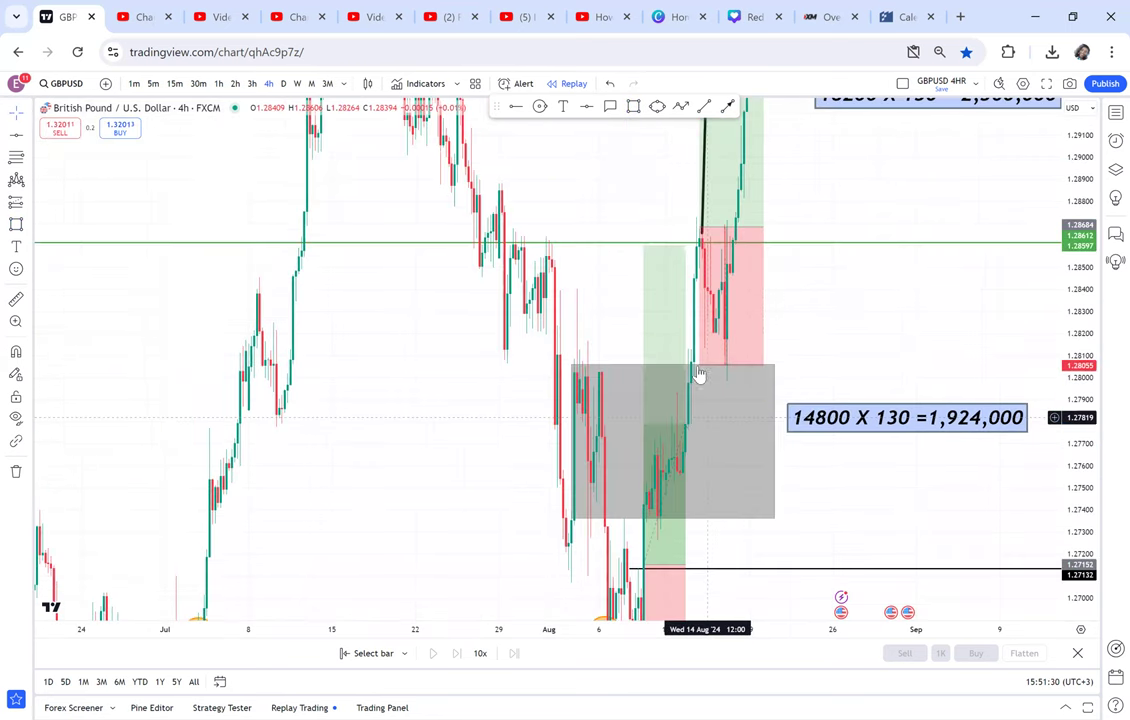
left_click_drag(823, 629, 825, 701)
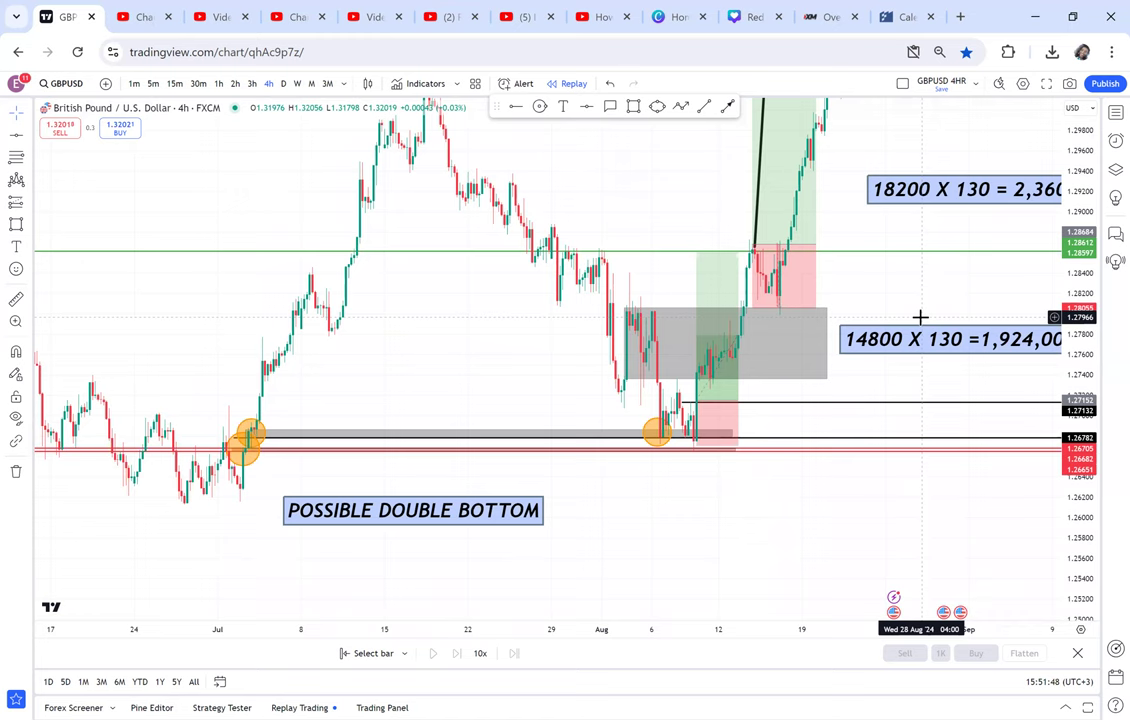
left_click_drag(810, 416, 826, 441)
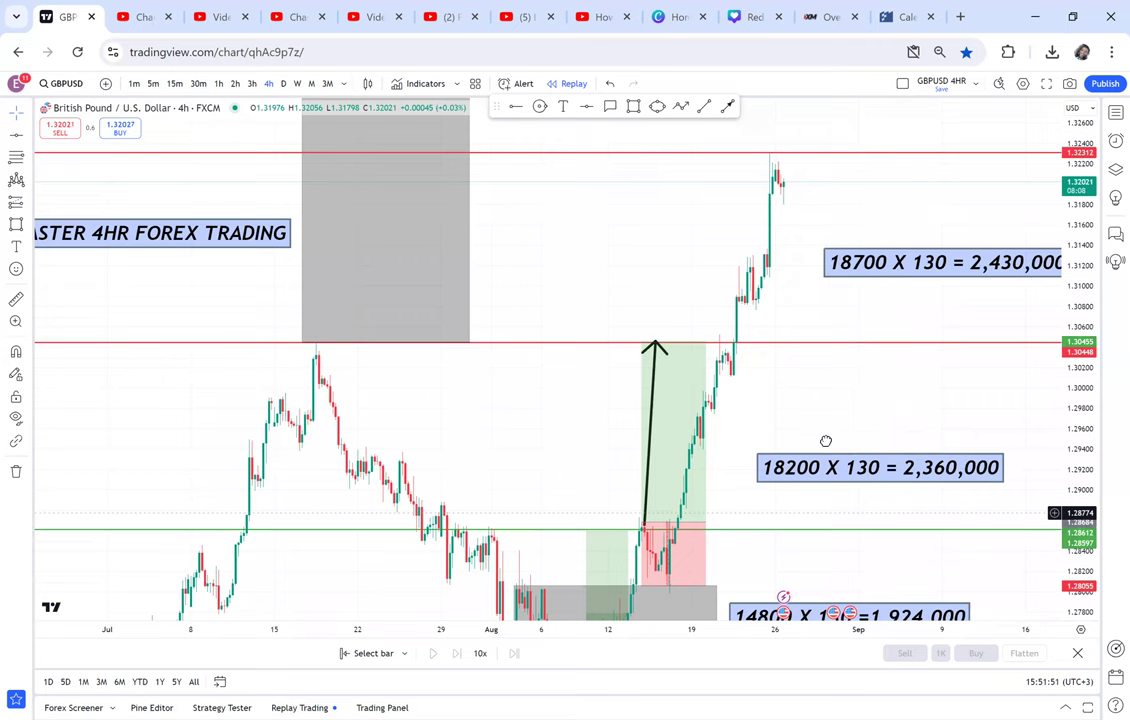
scroll(826, 441, "right", 4)
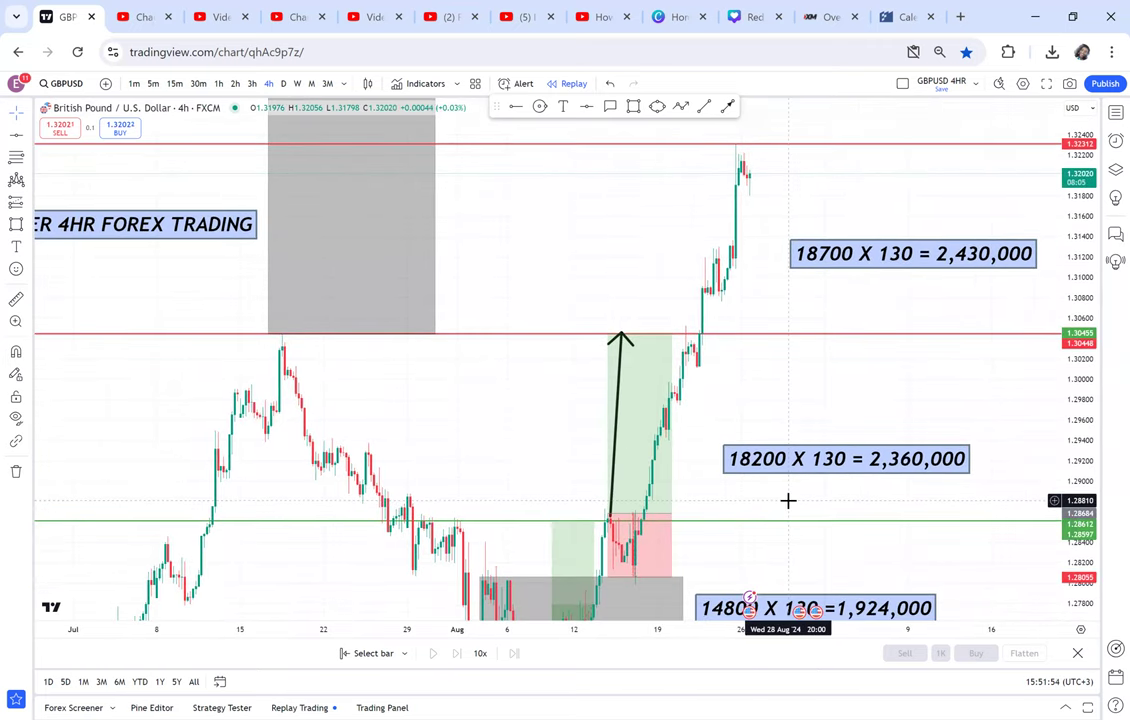